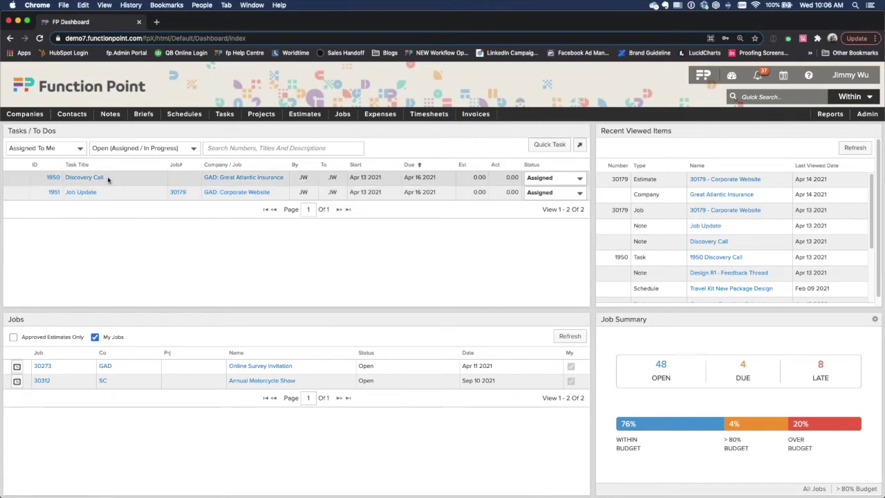
# - Review the assigned Discovery Call and Job Update tasks, their linked companies, due dates and notes, and the jobs list below
pyautogui.moveTo(91, 180)
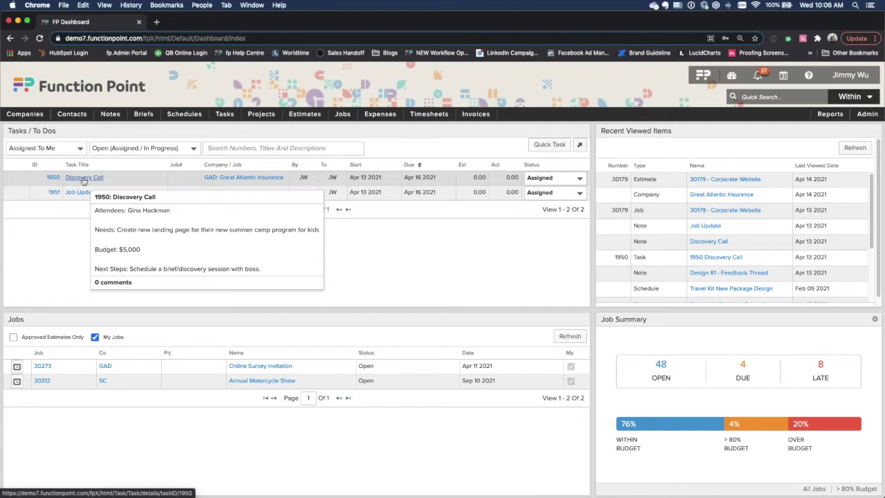
pyautogui.moveTo(225, 180)
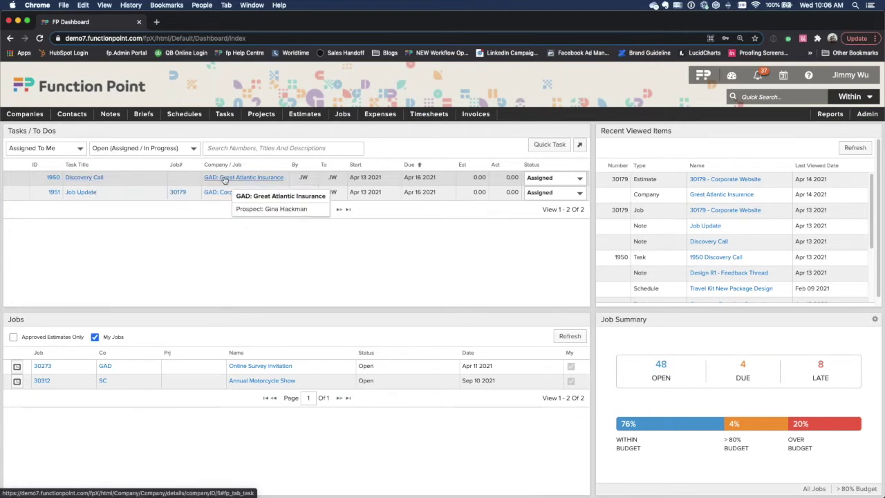
pyautogui.moveTo(434, 182)
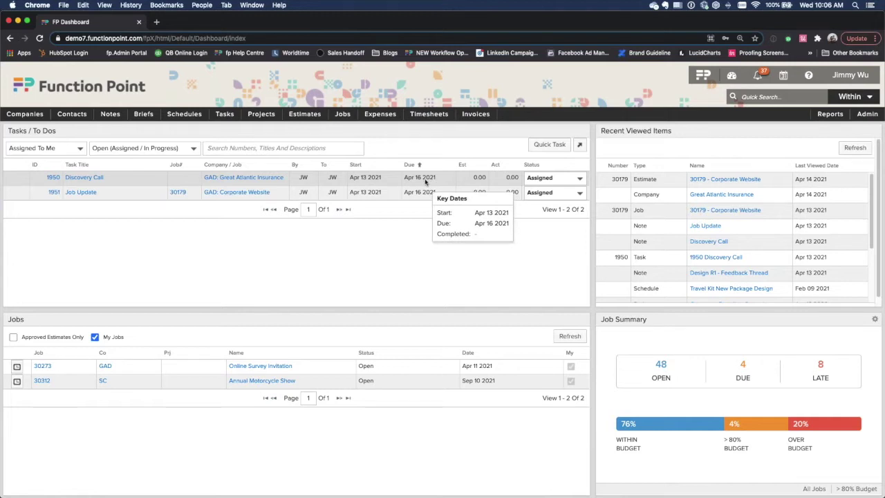
pyautogui.moveTo(83, 196)
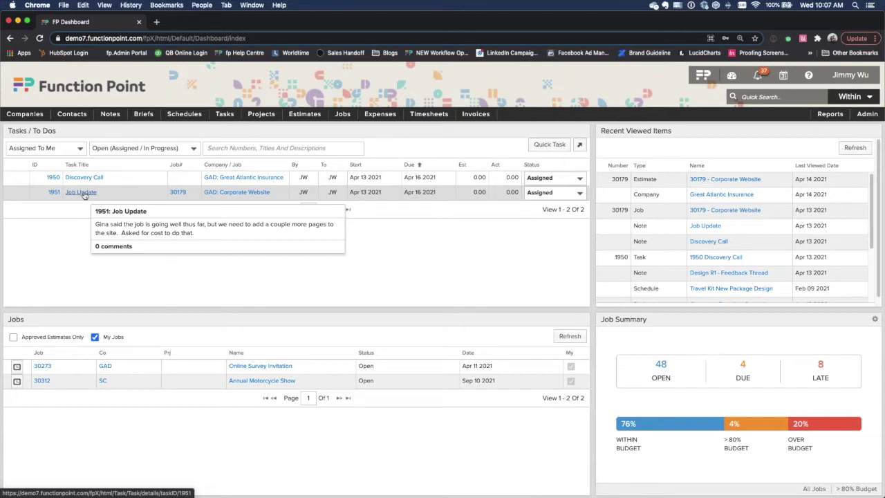
pyautogui.moveTo(177, 194)
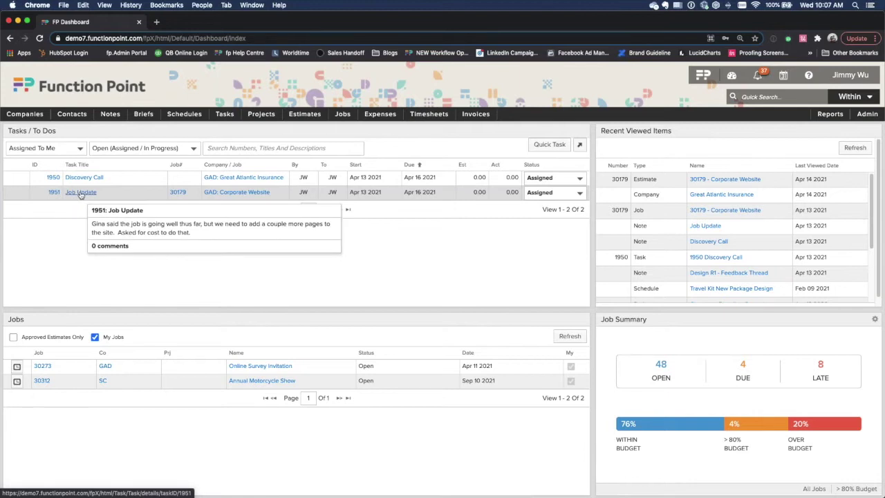
pyautogui.moveTo(10, 319); pyautogui.dragTo(35, 316)
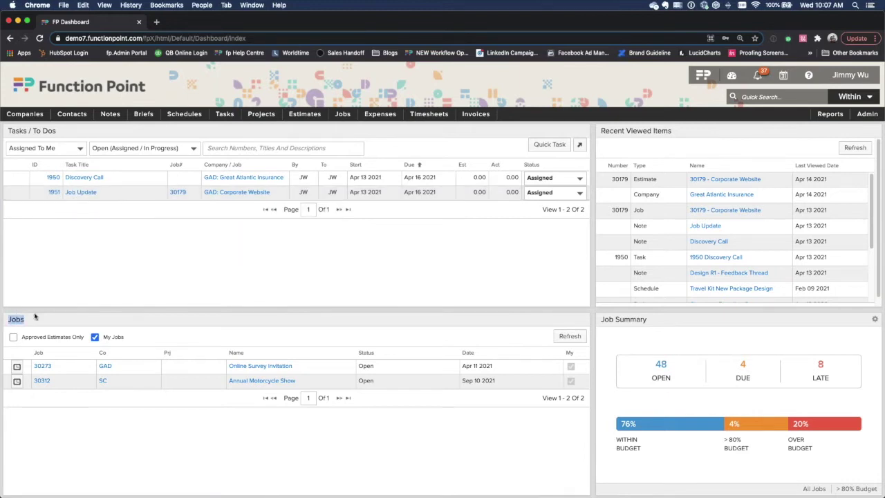
pyautogui.click(32, 316)
# - Search for active companies whose qualification is MQL
pyautogui.moveTo(24, 114)
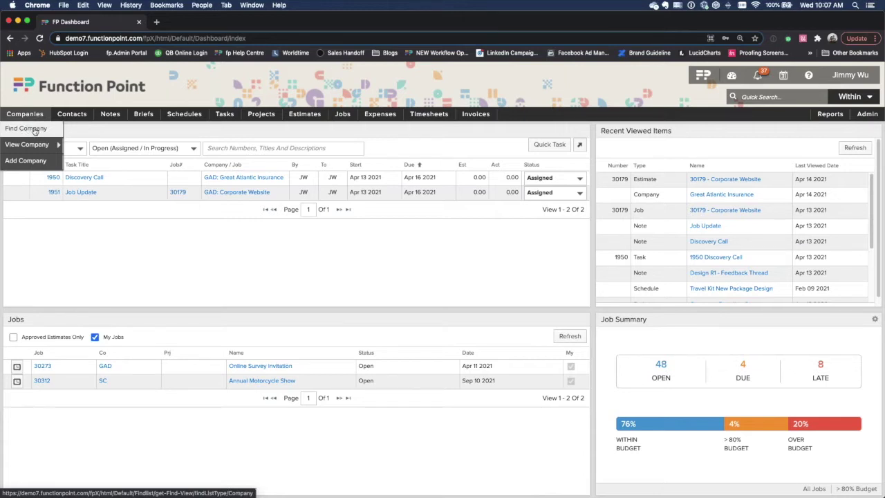
pyautogui.click(35, 130)
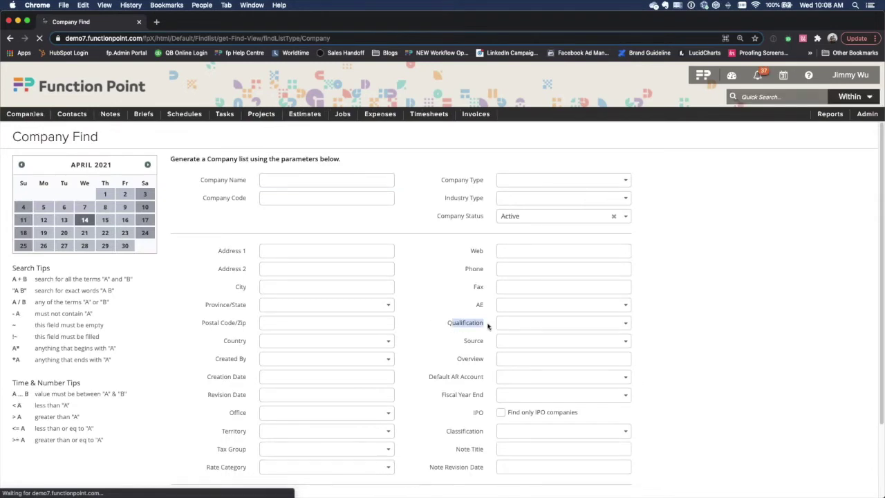
pyautogui.click(524, 323)
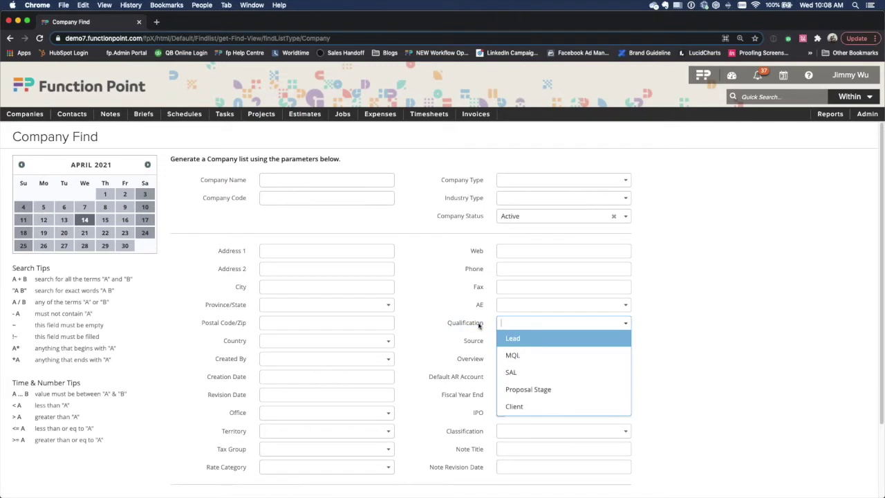
pyautogui.scroll(-1, 522, 318)
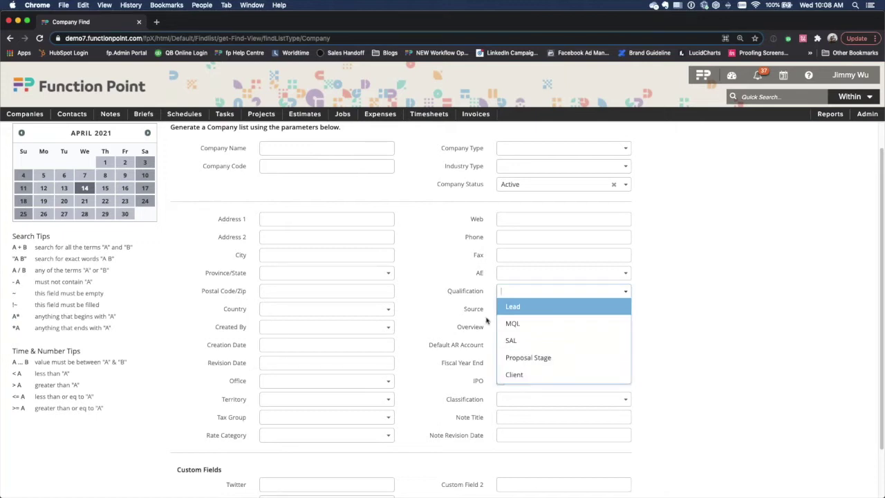
pyautogui.click(526, 324)
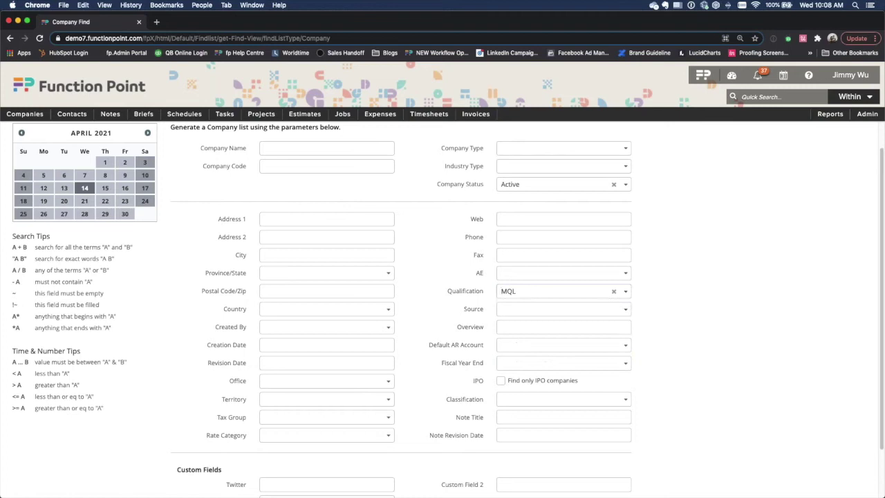
pyautogui.scroll(-2, 481, 339)
pyautogui.click(584, 481)
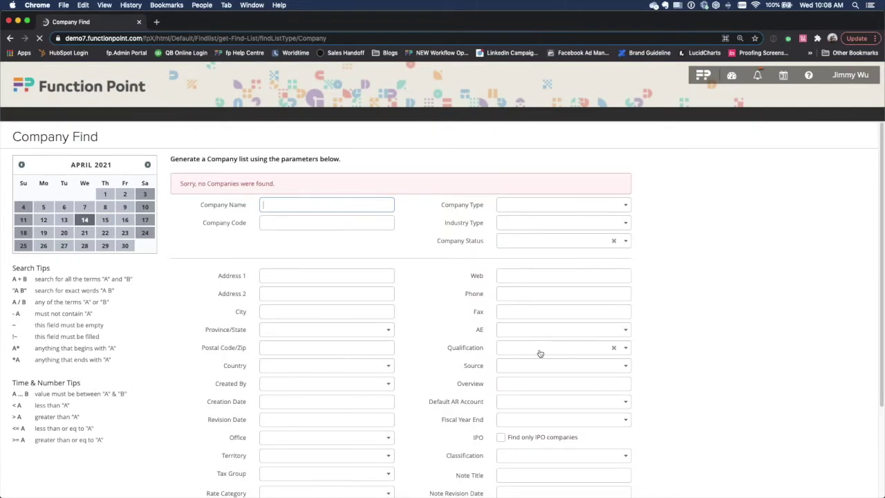
# - Search for active companies with the Proposal Stage qualification and open the Furry Creek Golf Academy record
pyautogui.click(511, 347)
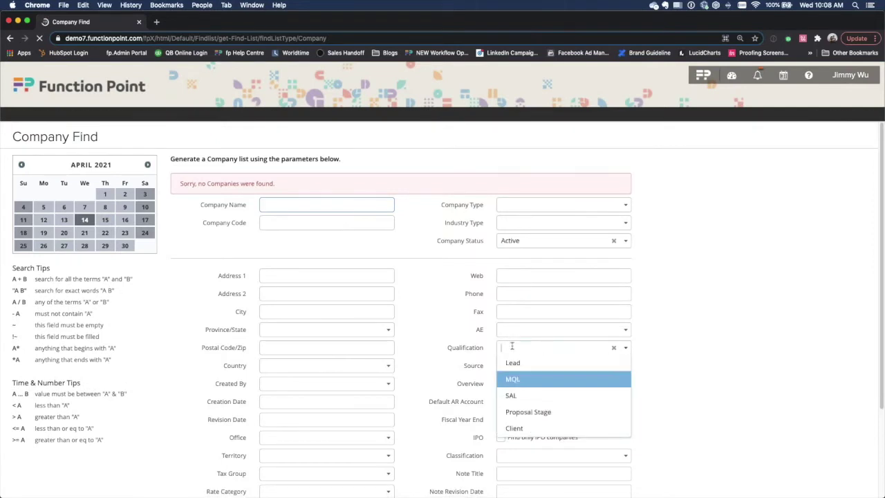
pyautogui.click(506, 410)
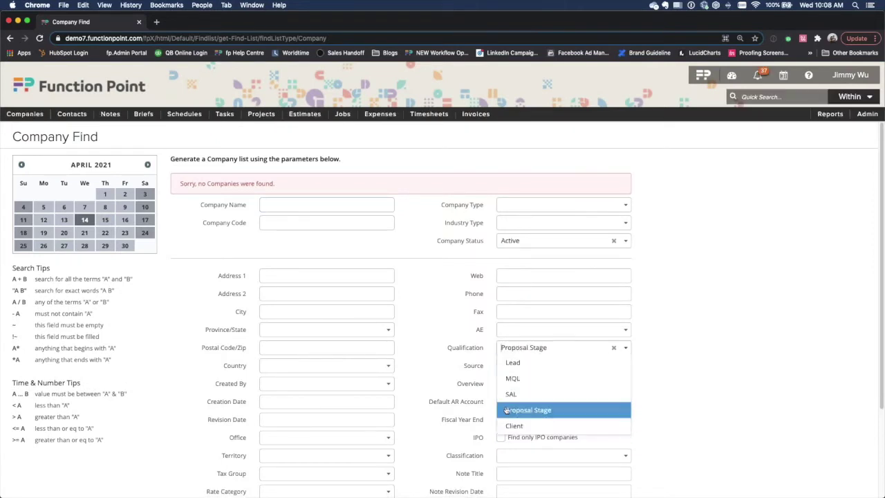
pyautogui.scroll(-3, 511, 415)
pyautogui.click(589, 478)
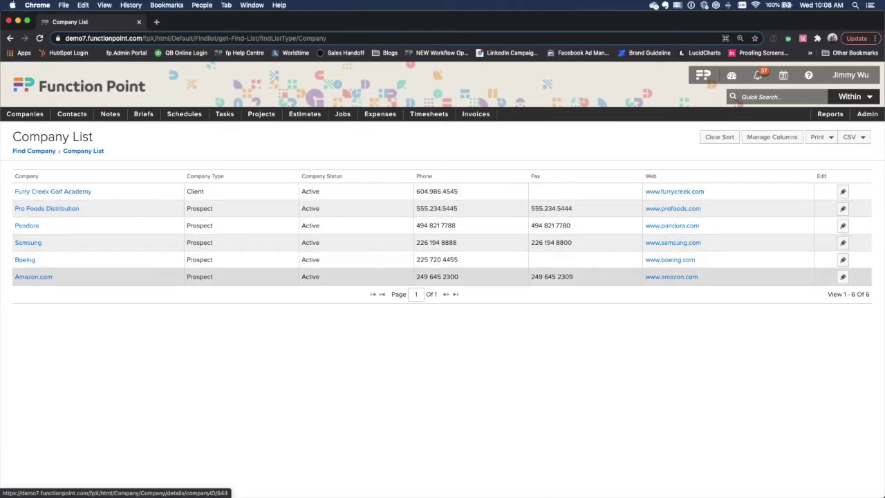
pyautogui.click(30, 193)
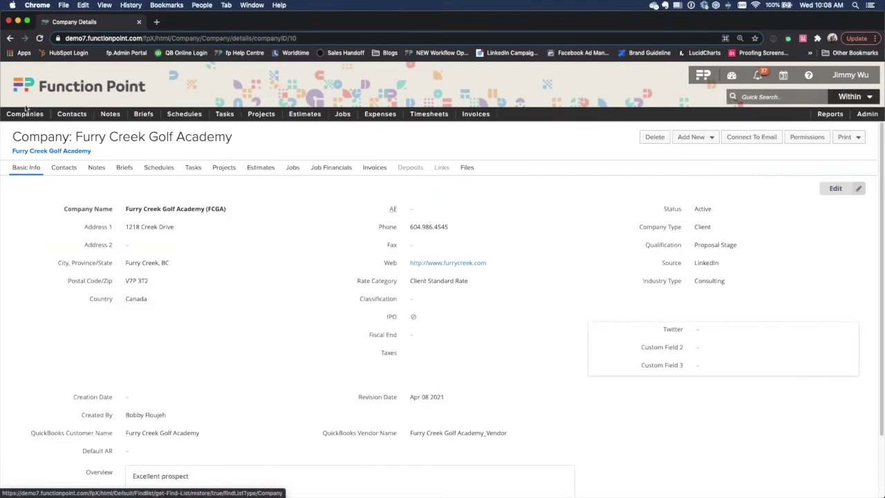
# - Switch to the recently viewed company record for Great Atlantic Insurance
pyautogui.moveTo(25, 113)
pyautogui.moveTo(28, 144)
pyautogui.click(102, 160)
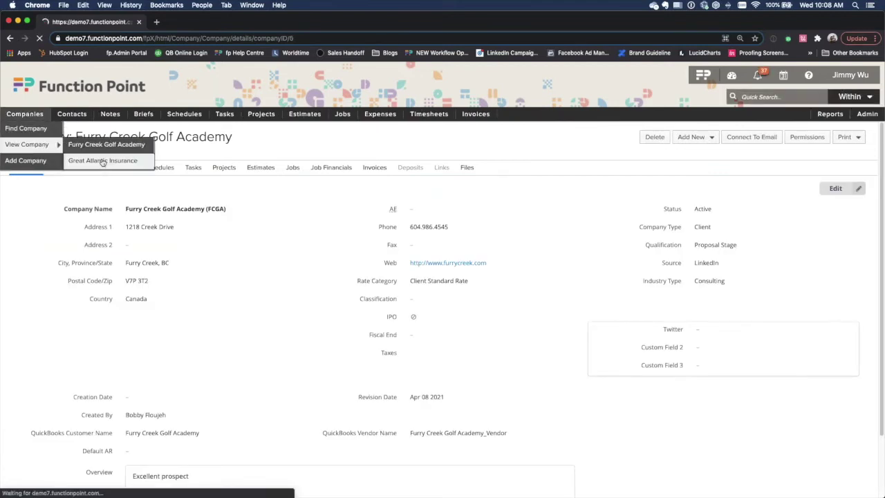
pyautogui.moveTo(74, 137); pyautogui.dragTo(237, 143)
pyautogui.click(233, 142)
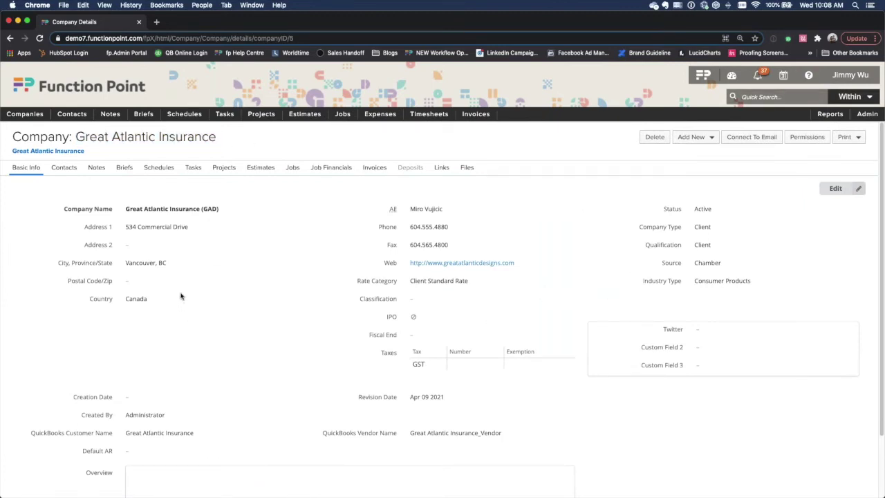
# - Examine the company's address, phone, account executive, rate category, company type and qualification details
pyautogui.moveTo(119, 228); pyautogui.dragTo(221, 231)
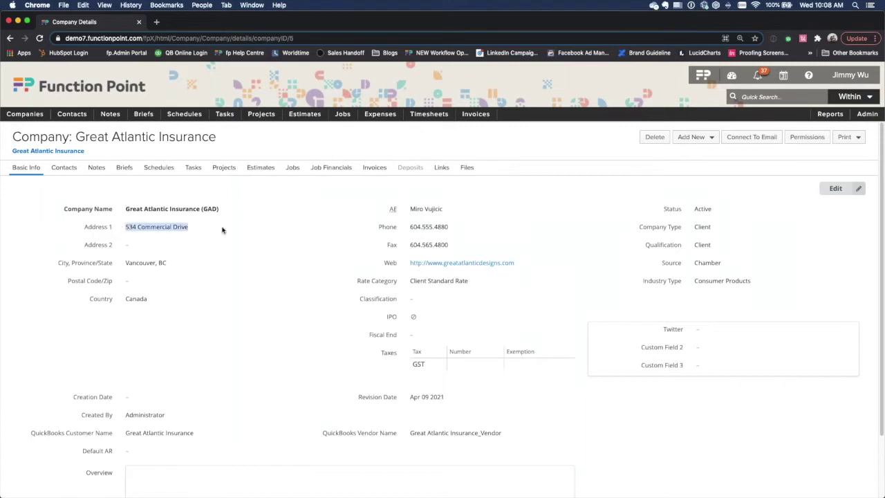
pyautogui.moveTo(370, 229); pyautogui.dragTo(472, 237)
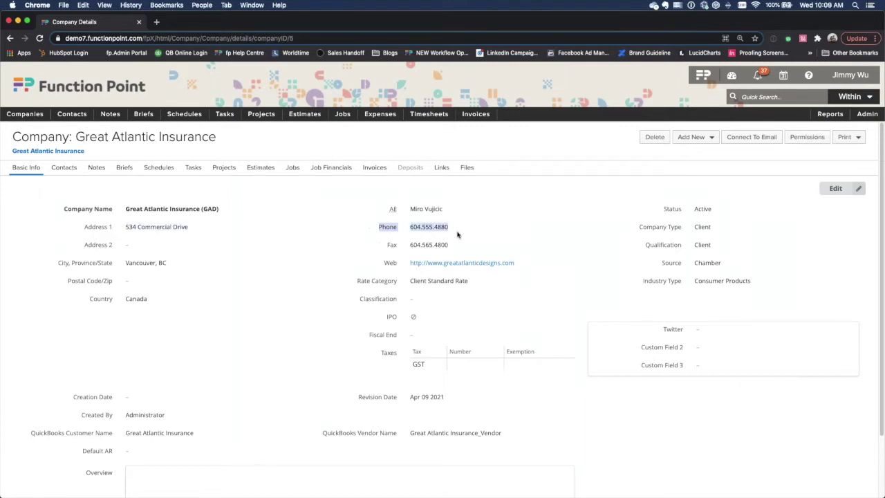
pyautogui.moveTo(381, 212); pyautogui.dragTo(459, 211)
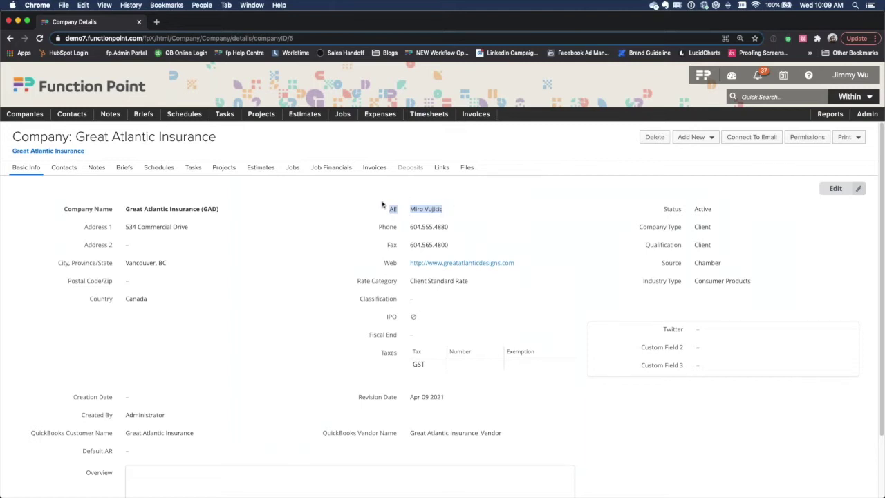
pyautogui.click(440, 214)
pyautogui.moveTo(353, 284); pyautogui.dragTo(487, 284)
pyautogui.click(496, 283)
pyautogui.moveTo(650, 211); pyautogui.dragTo(754, 291)
pyautogui.moveTo(641, 246); pyautogui.dragTo(726, 247)
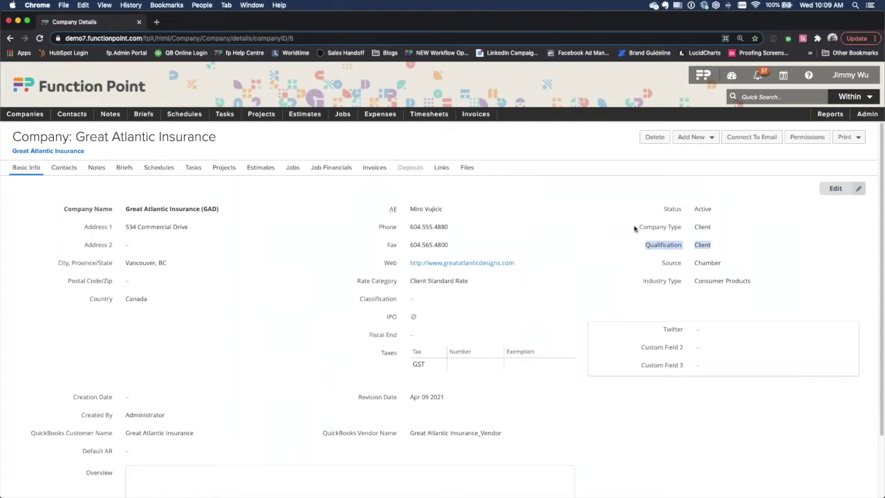
pyautogui.moveTo(634, 227); pyautogui.dragTo(733, 236)
# - Open the company's basic info for editing and review the available Company Type and Qualification options
pyautogui.click(840, 194)
pyautogui.click(837, 189)
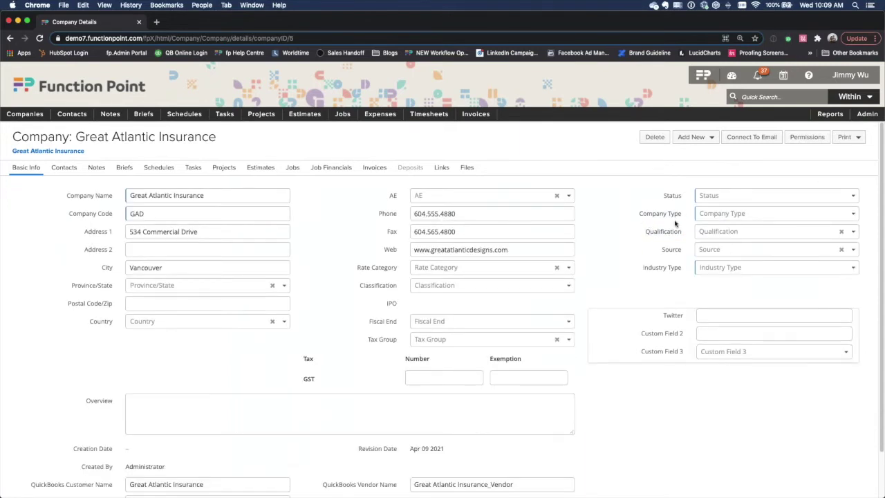
pyautogui.click(854, 215)
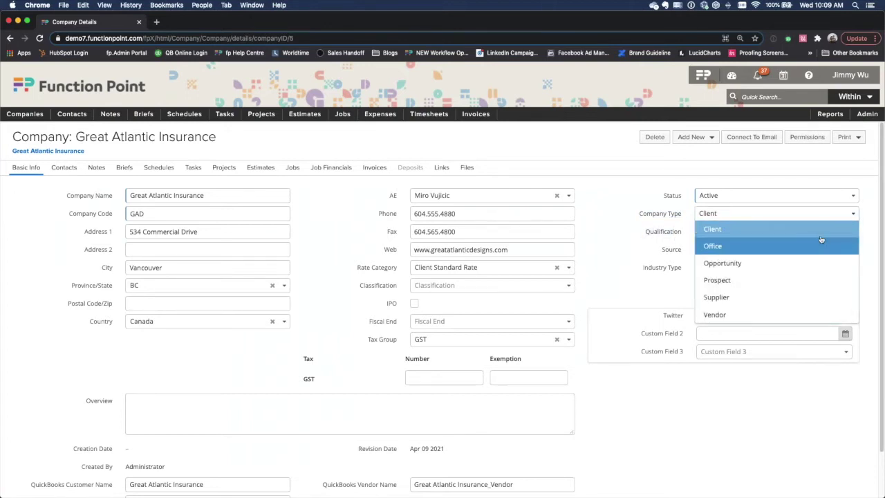
pyautogui.click(866, 210)
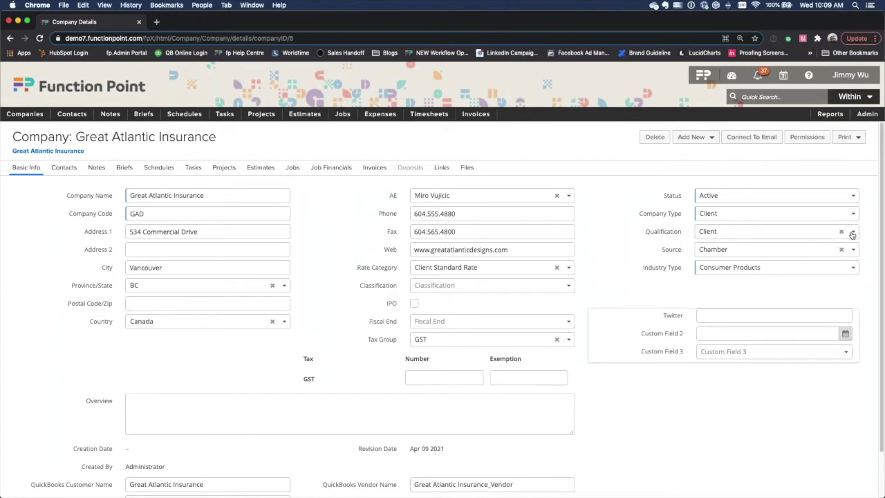
pyautogui.click(855, 233)
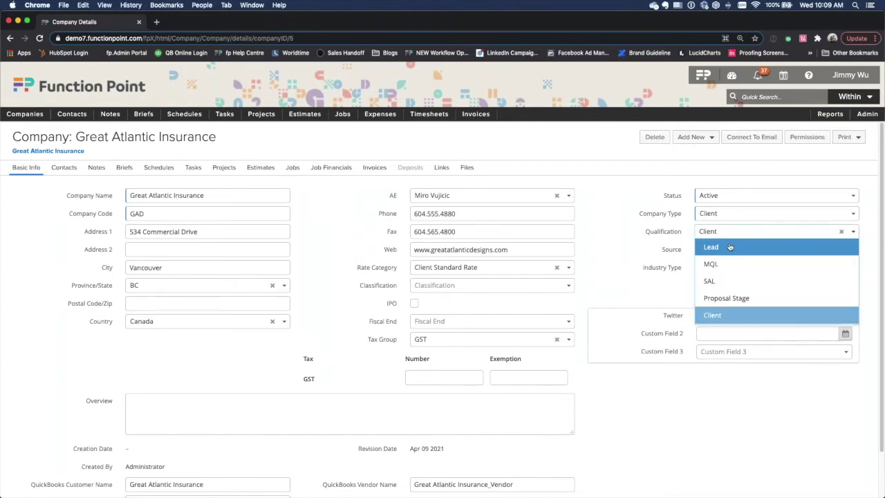
pyautogui.click(668, 295)
# - Set Custom Field 2 to Dec 31 2021 and finish editing the company's basic info
pyautogui.moveTo(692, 325); pyautogui.dragTo(689, 354)
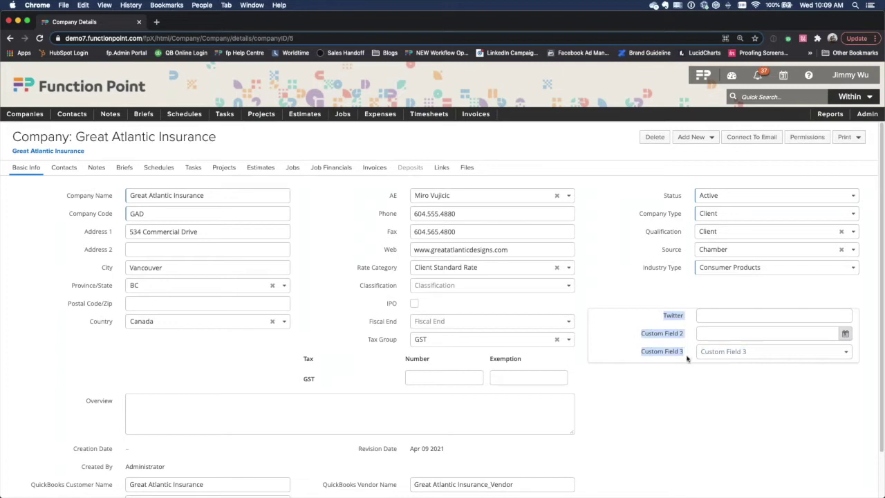
pyautogui.click(643, 331)
pyautogui.moveTo(635, 338); pyautogui.dragTo(683, 336)
pyautogui.click(684, 336)
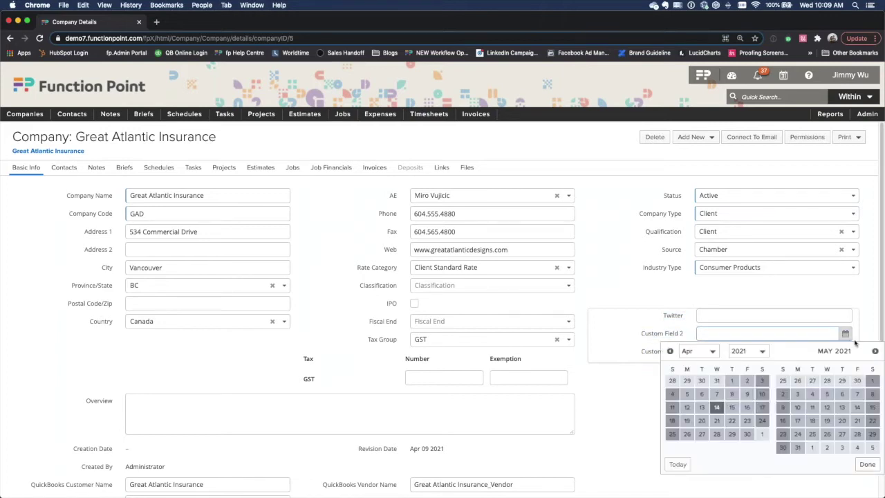
pyautogui.click(875, 351)
pyautogui.click(876, 351)
pyautogui.click(875, 351)
pyautogui.click(876, 351)
pyautogui.click(875, 351)
pyautogui.click(876, 351)
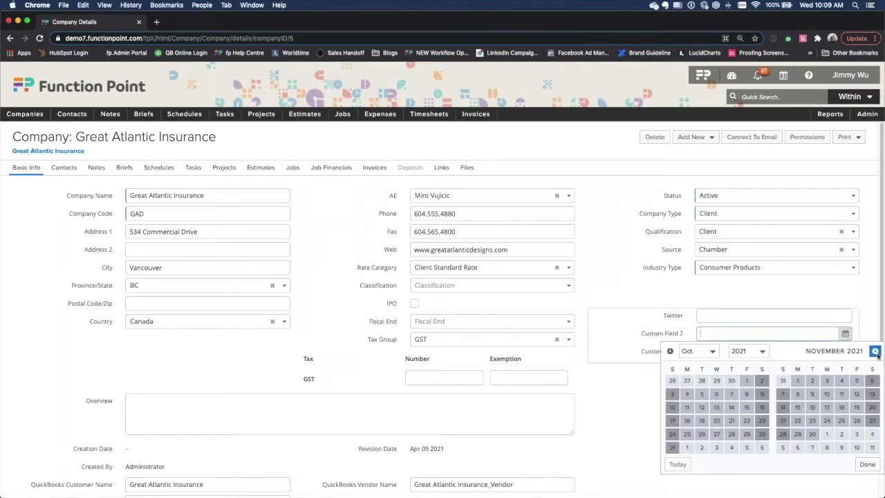
pyautogui.click(875, 352)
pyautogui.click(857, 434)
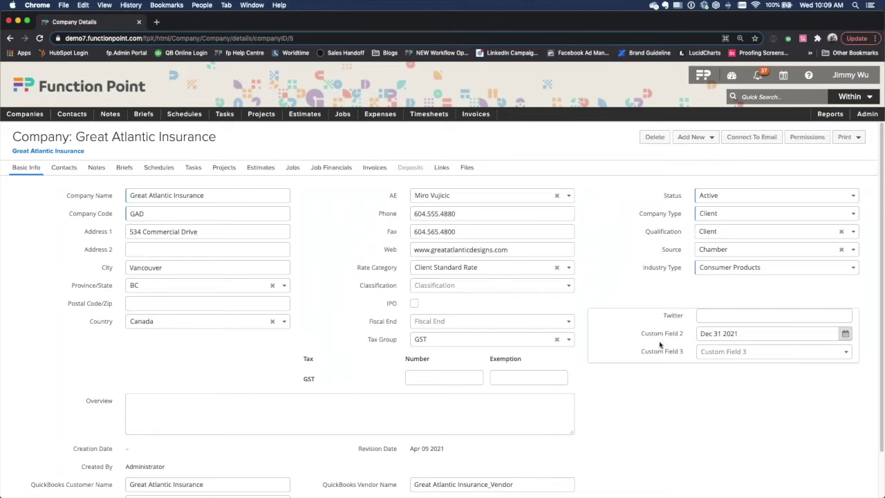
pyautogui.scroll(-2, 693, 430)
pyautogui.click(806, 479)
# - Look through the company's contacts, then its notes list, previewing the most recent notes such as Job Update and Discovery Call
pyautogui.click(51, 177)
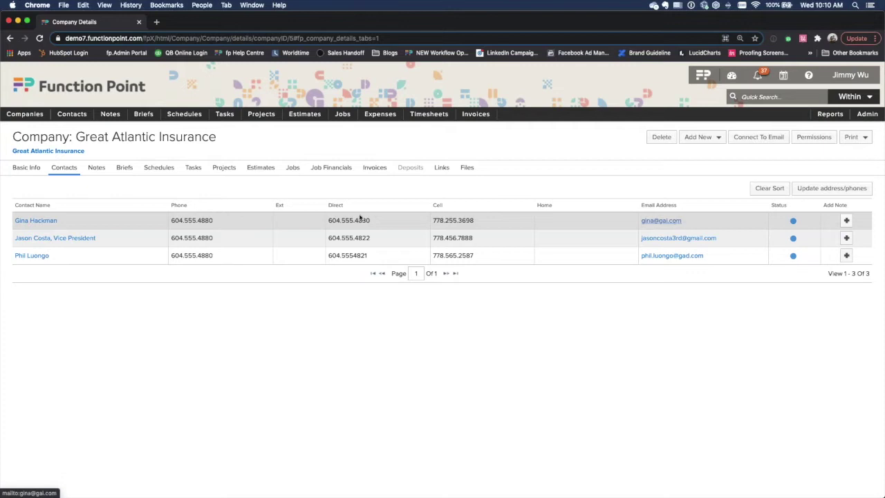
pyautogui.click(96, 170)
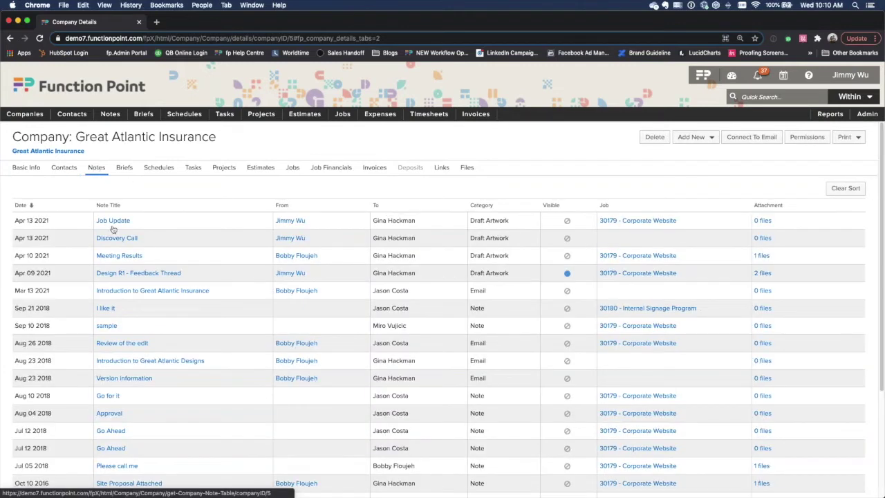
pyautogui.moveTo(113, 221)
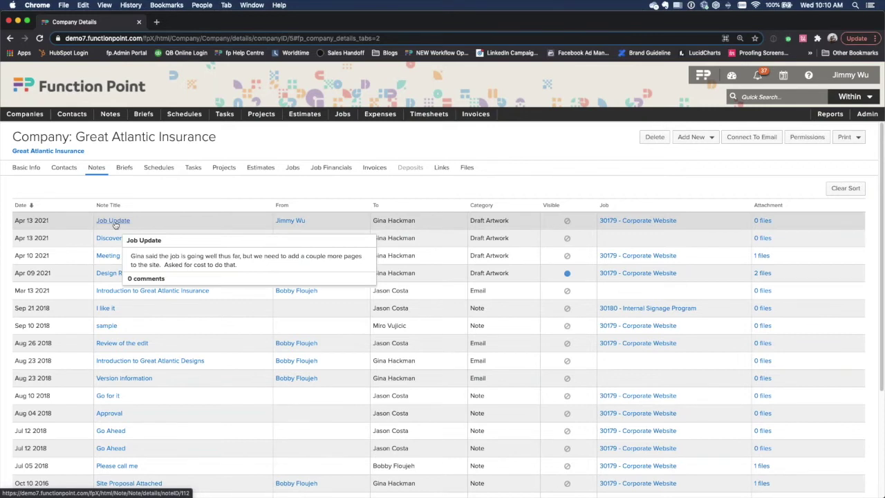
pyautogui.moveTo(118, 240)
pyautogui.moveTo(116, 259)
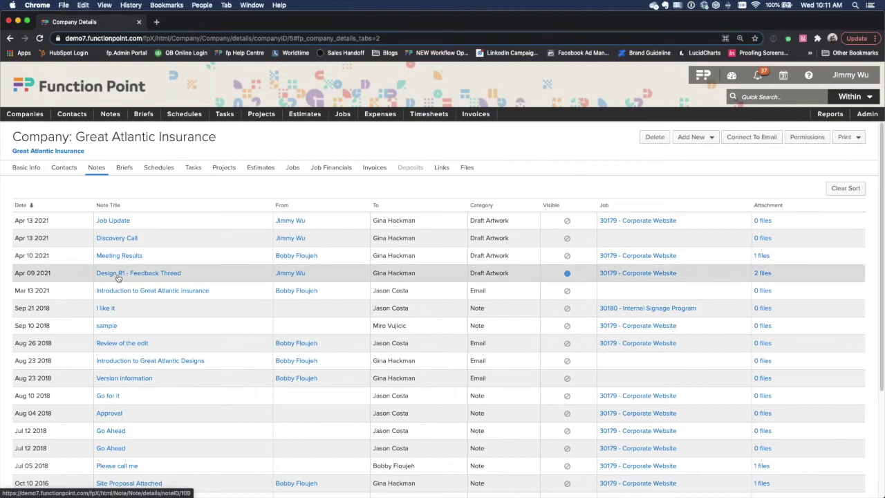
pyautogui.moveTo(120, 295)
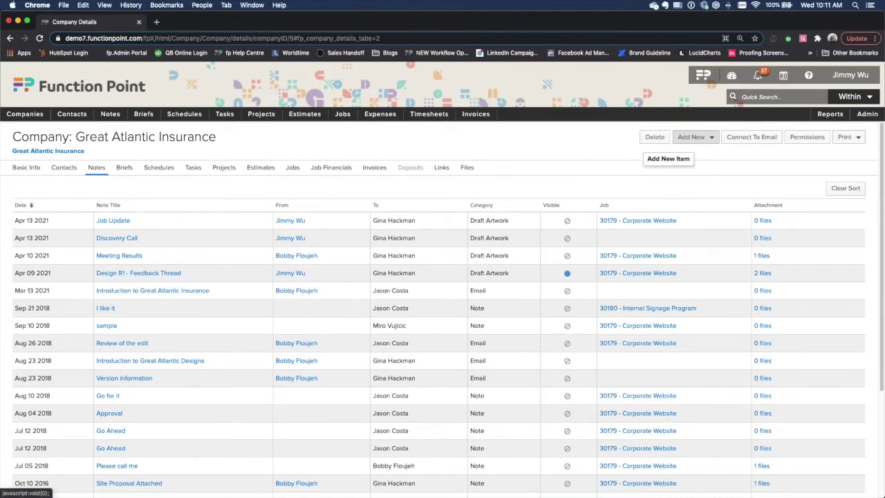
# - Start a new note for Great Atlantic Insurance and apply the Discovery Call template
pyautogui.click(692, 137)
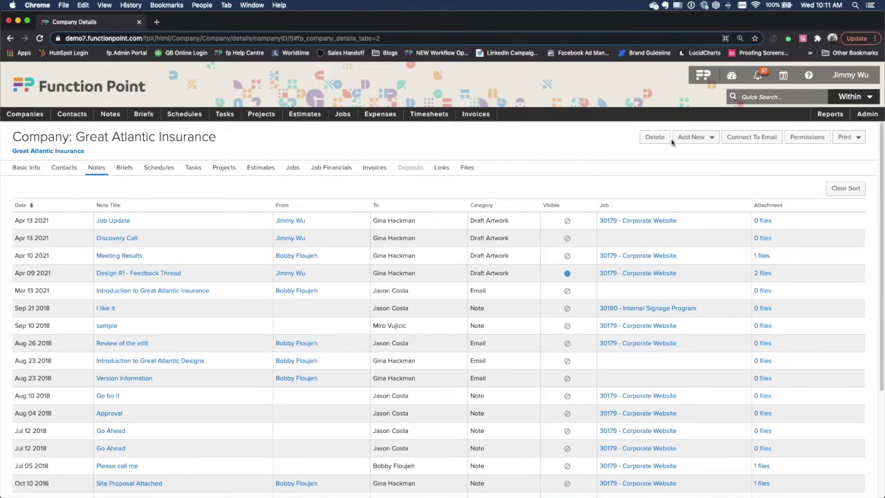
pyautogui.click(693, 137)
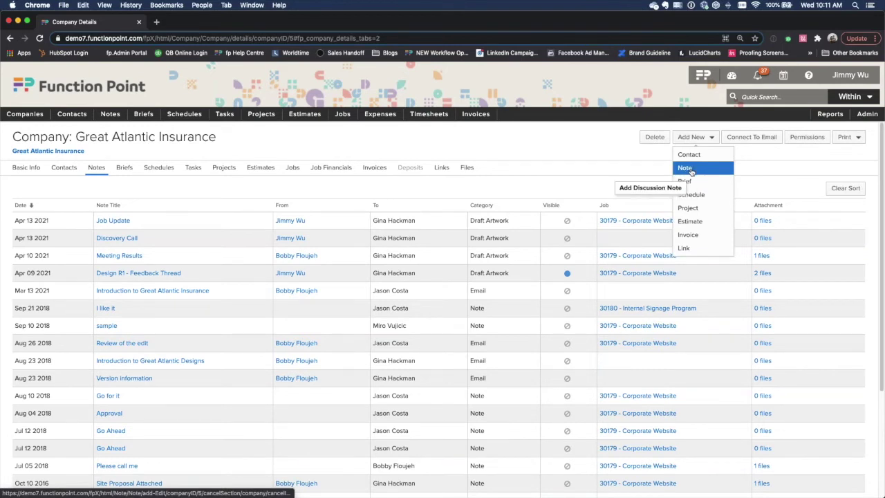
pyautogui.click(692, 171)
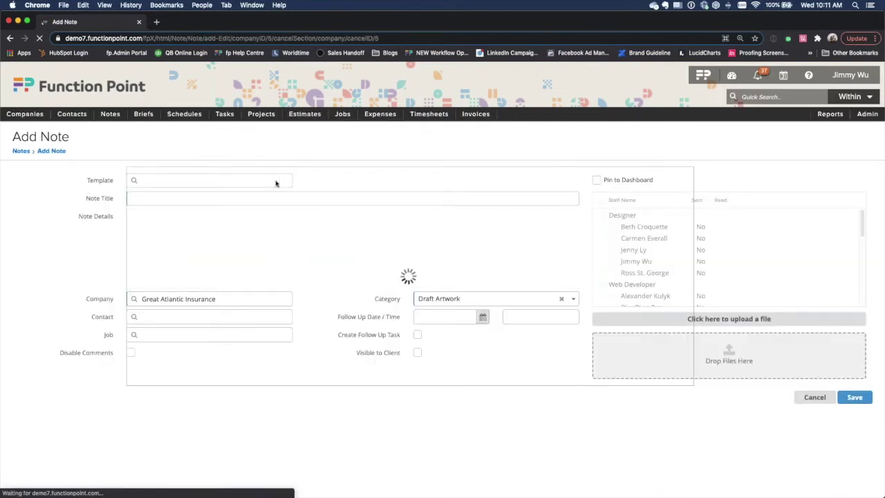
pyautogui.doubleClick(113, 182)
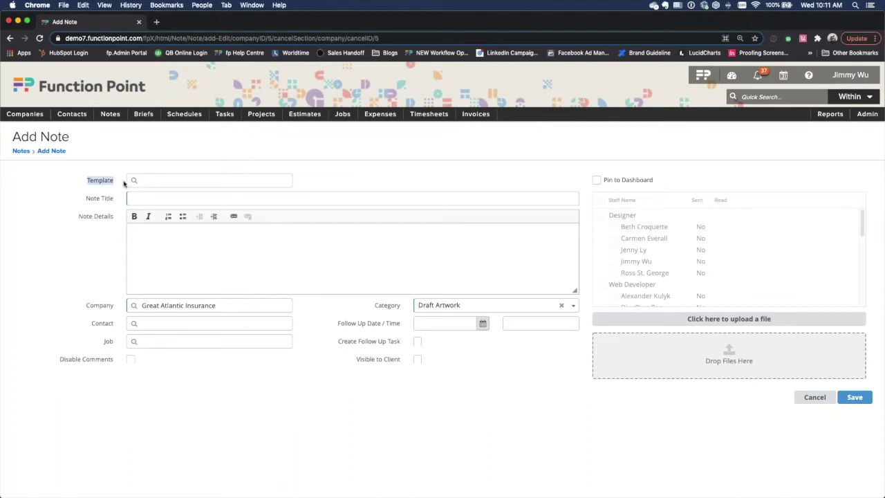
pyautogui.click(96, 182)
pyautogui.click(159, 181)
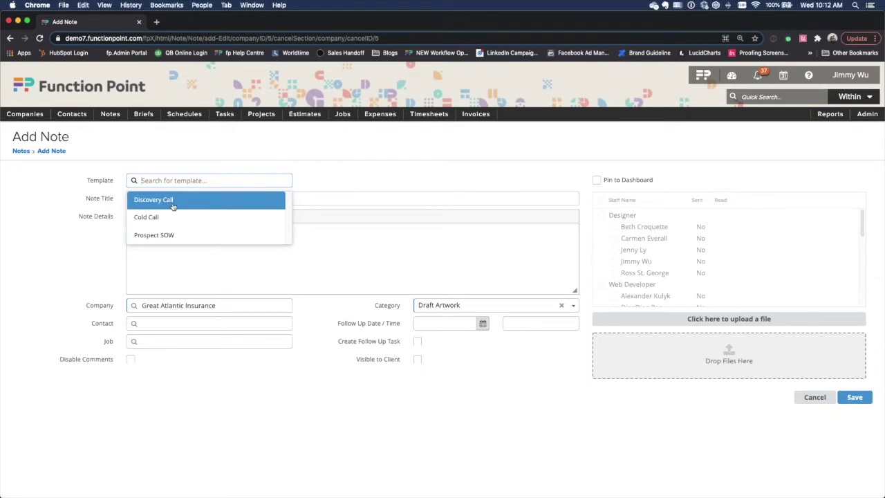
pyautogui.click(178, 201)
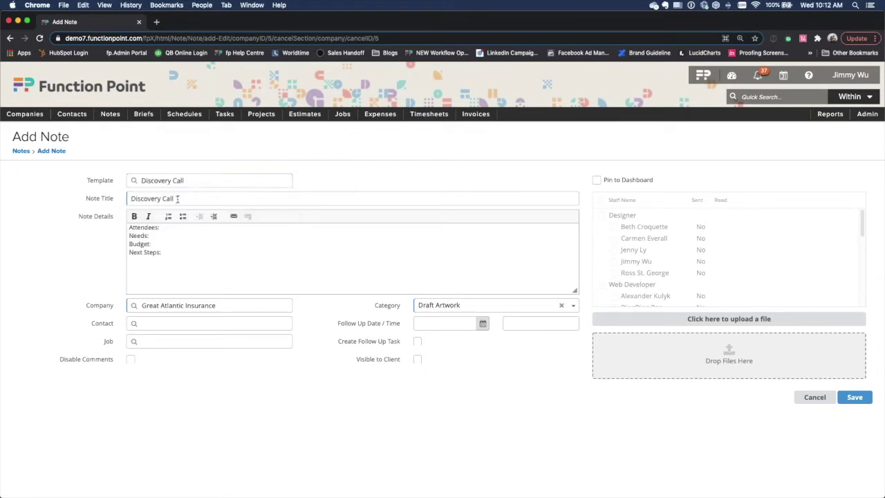
# - Fill in the attendee's name plus "- owner" and Needs "Revamp their website. and make sure it has >85 site speed for the new google SEO requirements"
pyautogui.click(174, 230)
pyautogui.write('Gina')
pyautogui.write(' - owner')
pyautogui.write(' Revamp')
pyautogui.write(' their website.')
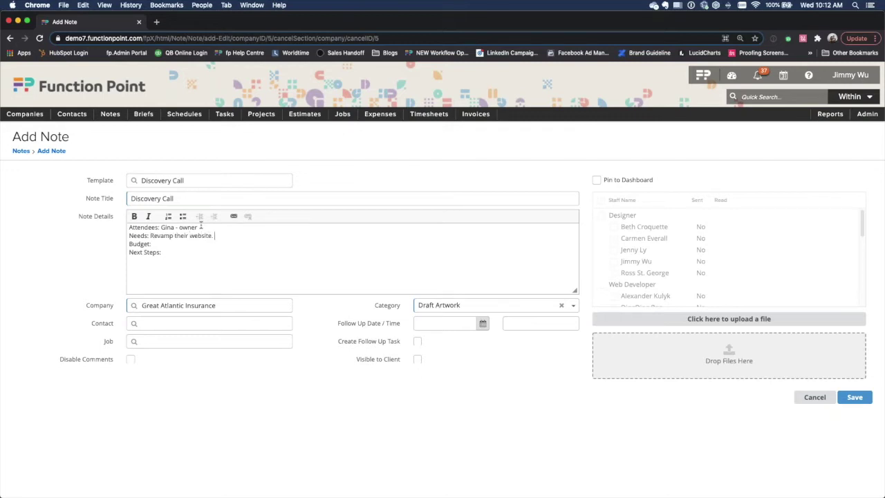
pyautogui.write(' and make sure it has >85 site speed for the')
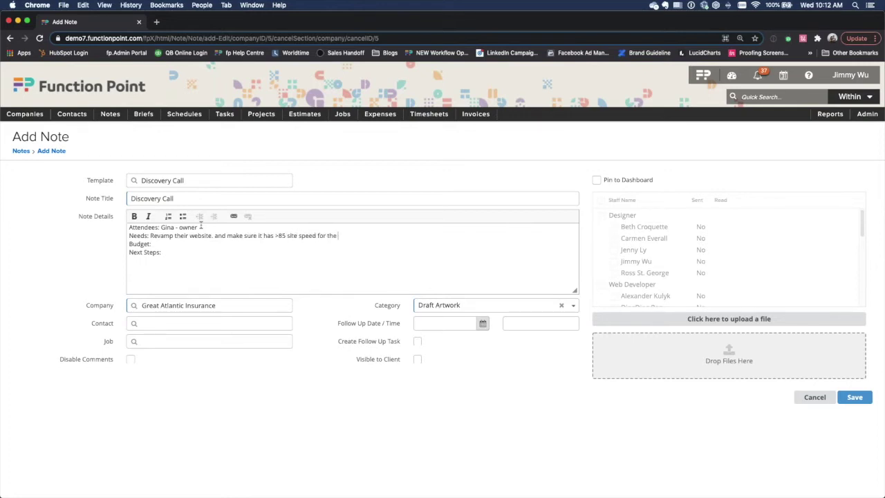
pyautogui.write(' new google requirement')
pyautogui.hotkey('alt', 'BackSpace')
pyautogui.write('SEO requirements')
# - Enter the note's Budget as "$20k" and its Next Steps as "Talk to internal team to strategize& create draft estimate."
pyautogui.press('Down')
pyautogui.write('$2,')
pyautogui.write('0k')
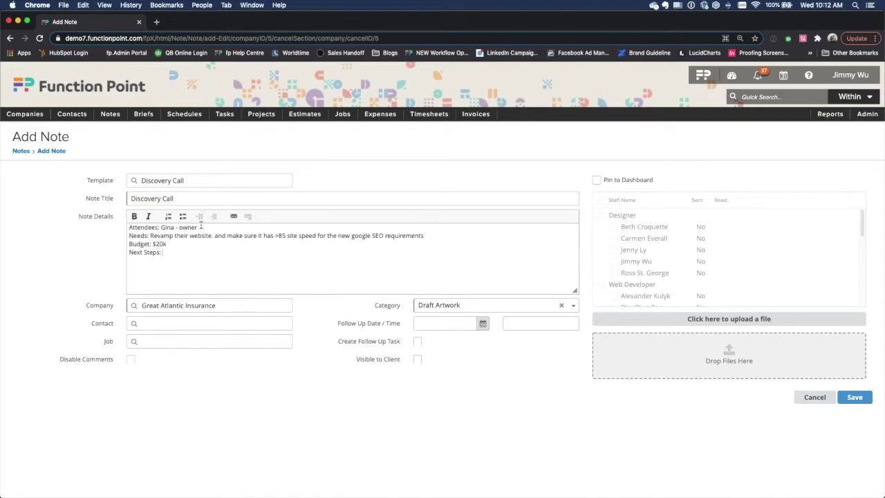
pyautogui.write('Talk to internal. team')
pyautogui.press('BackSpace')
pyautogui.press('BackSpace')
pyautogui.press('BackSpace')
pyautogui.press('BackSpace')
pyautogui.press('BackSpace')
pyautogui.press('BackSpace')
pyautogui.write('team to strategize &')
pyautogui.press('BackSpace')
pyautogui.press('BackSpace')
pyautogui.write('& create dra')
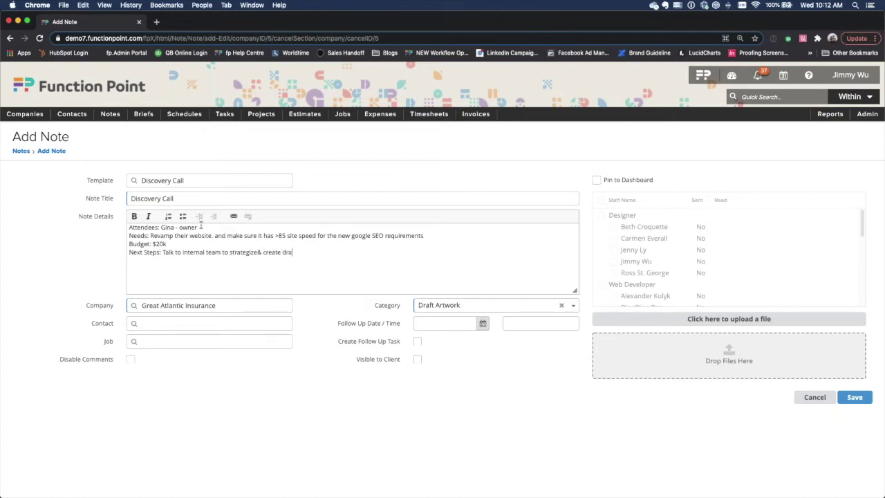
pyautogui.write('ft estimate.')
# - Assign the call's attendee as the note's contact and set the follow-up date to Apr 19 2021
pyautogui.click(170, 325)
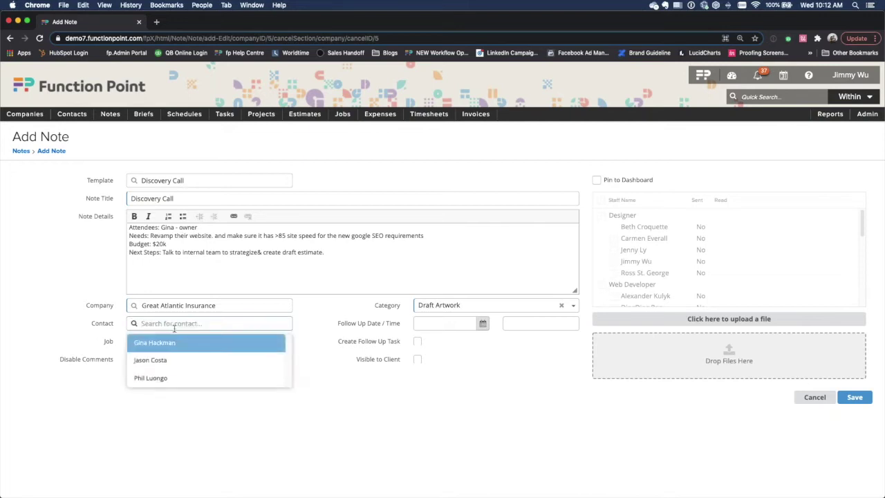
pyautogui.click(168, 344)
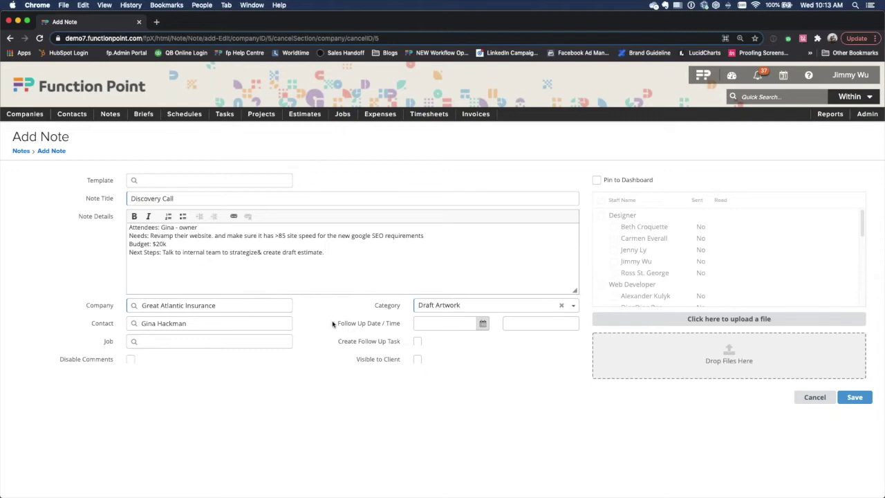
pyautogui.moveTo(333, 325); pyautogui.dragTo(408, 328)
pyautogui.click(438, 328)
pyautogui.click(346, 283)
pyautogui.click(482, 322)
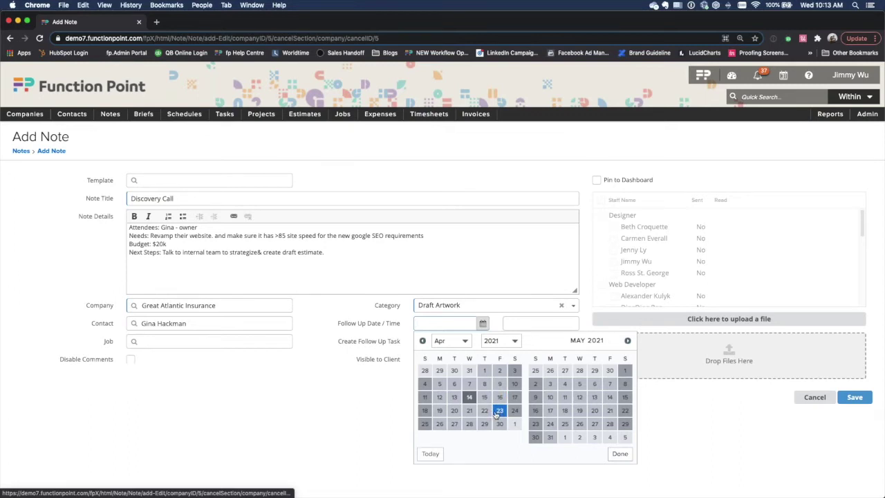
pyautogui.click(439, 411)
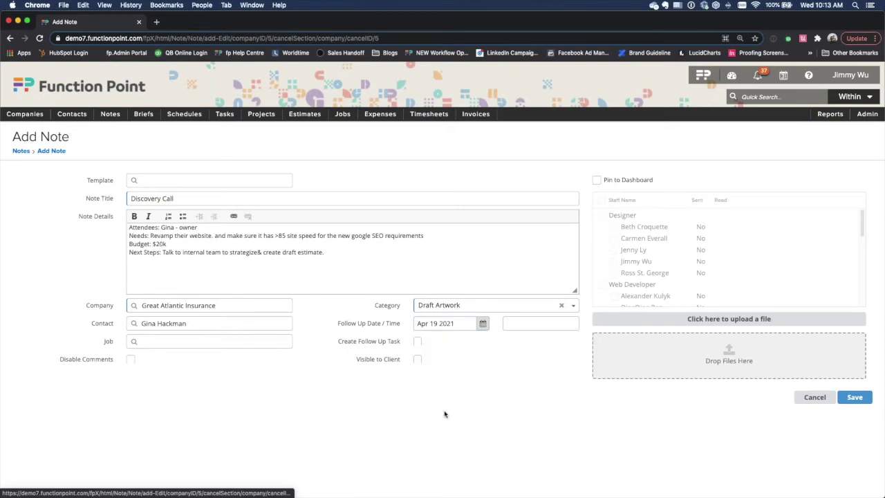
# - Enable Create Follow Up Task for the Discovery Call note and save the note
pyautogui.tripleClick(396, 343)
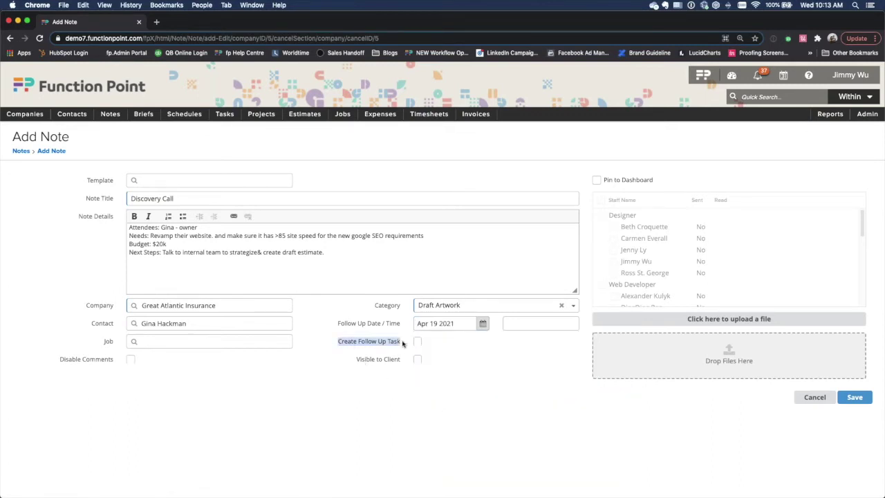
pyautogui.click(418, 342)
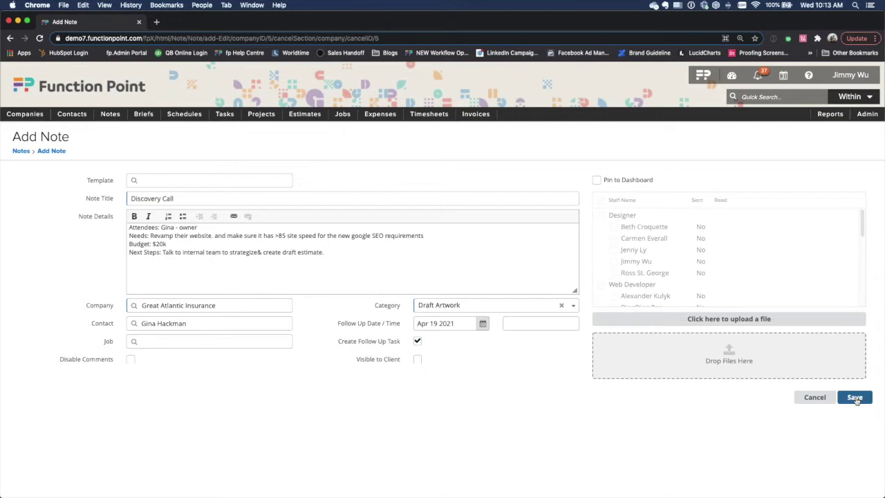
pyautogui.click(855, 399)
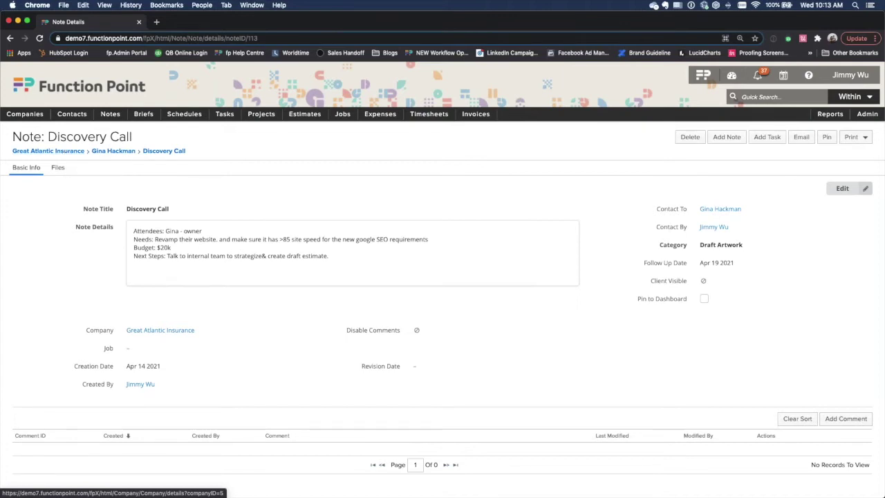
# - Open the Account Executive dashboard and examine the new Discovery Call task's details, company and due date
pyautogui.moveTo(734, 77)
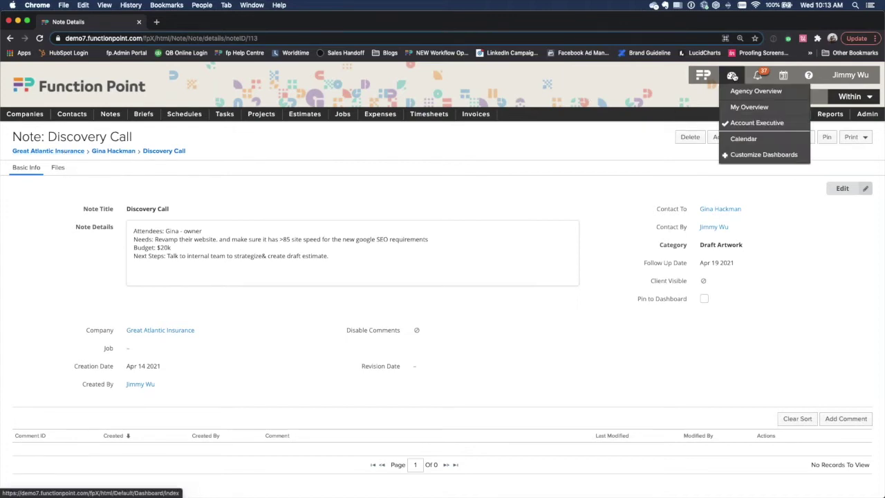
pyautogui.click(747, 125)
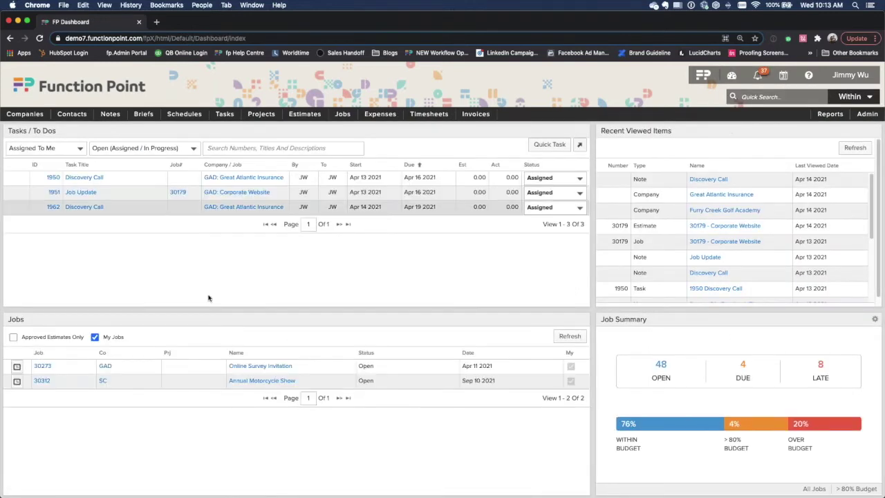
pyautogui.moveTo(78, 209)
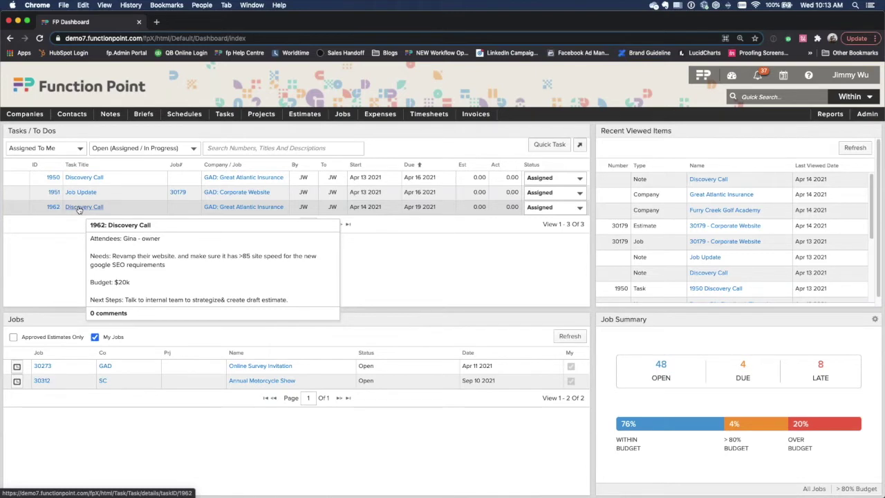
pyautogui.moveTo(227, 208)
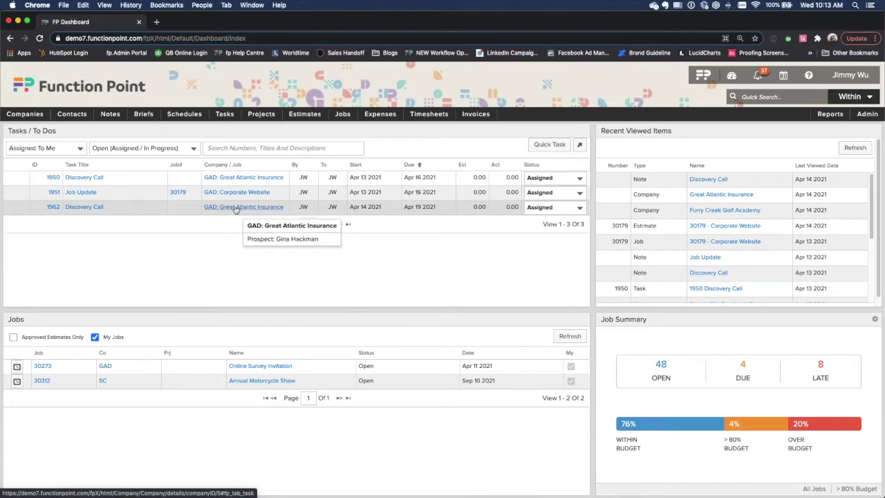
pyautogui.moveTo(425, 207)
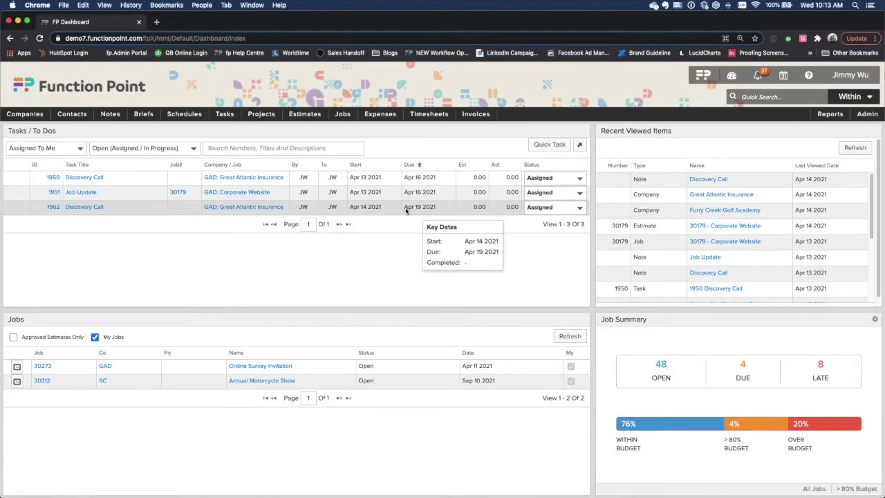
pyautogui.tripleClick(437, 211)
pyautogui.click(443, 211)
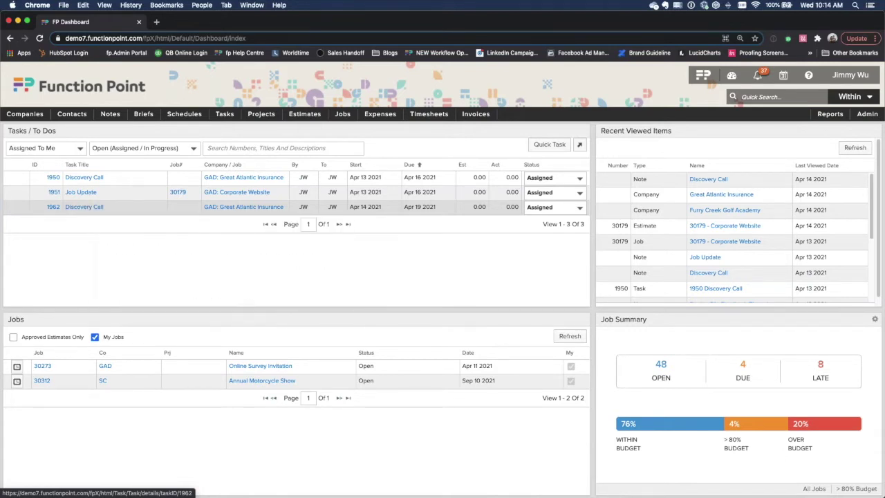
# - Return to the Great Atlantic Insurance record and preview the Discovery Call notes in its notes list
pyautogui.moveTo(11, 115)
pyautogui.moveTo(41, 145)
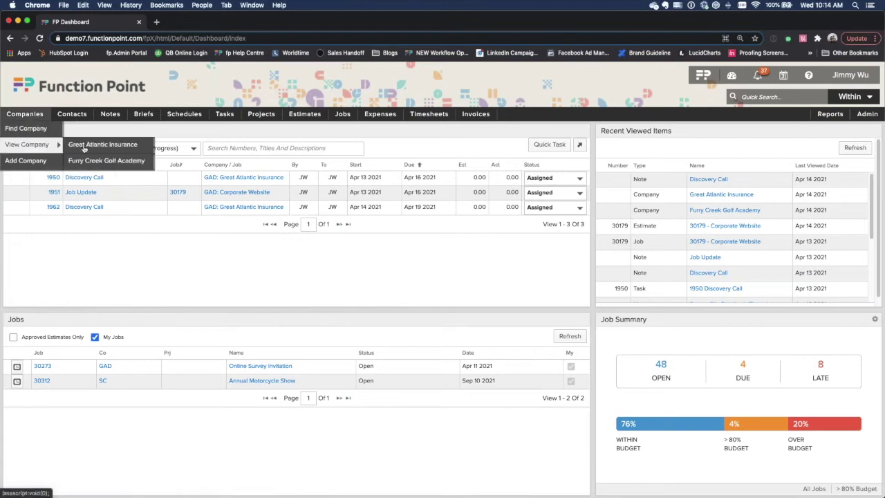
pyautogui.click(85, 147)
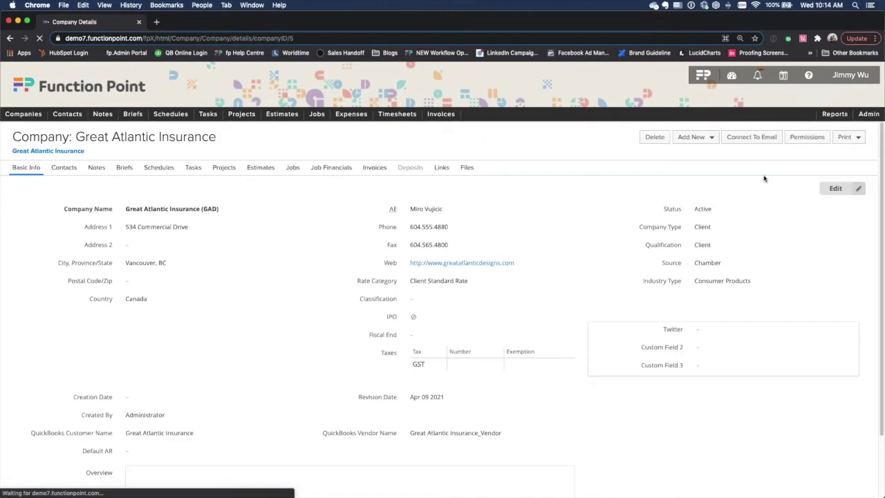
pyautogui.click(96, 168)
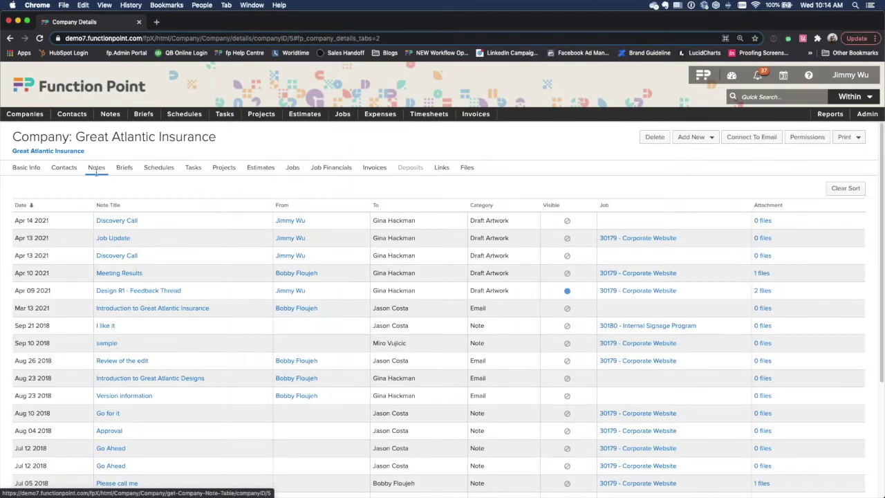
pyautogui.moveTo(75, 138); pyautogui.dragTo(216, 141)
pyautogui.click(215, 140)
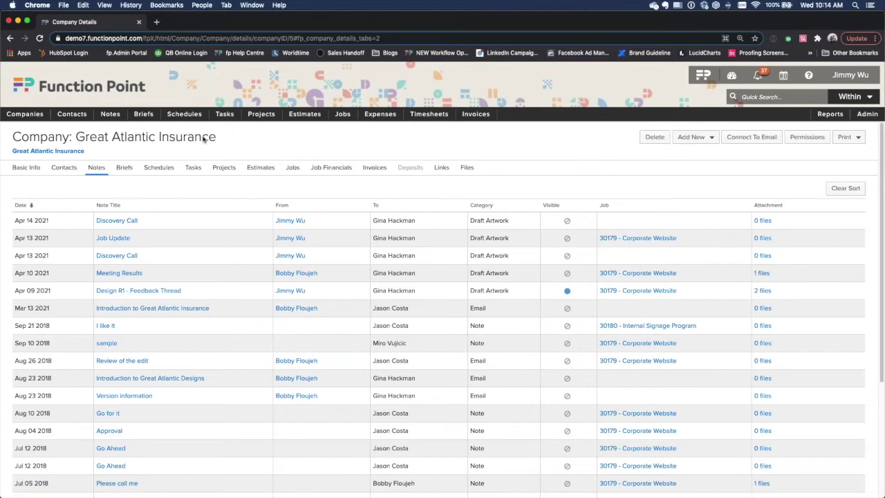
pyautogui.moveTo(115, 223)
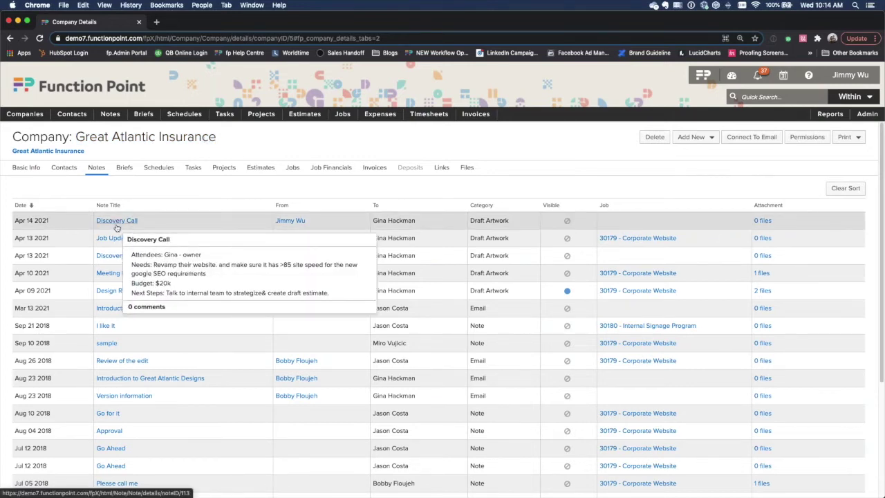
pyautogui.moveTo(112, 258)
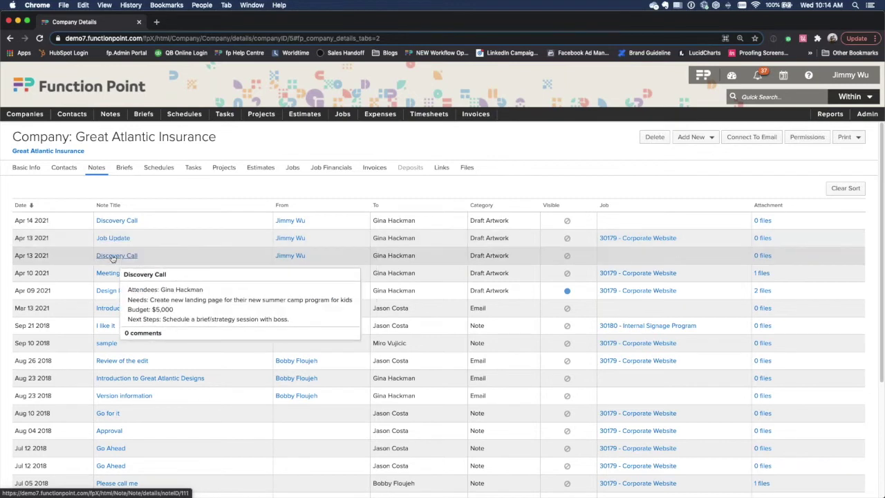
pyautogui.moveTo(112, 296)
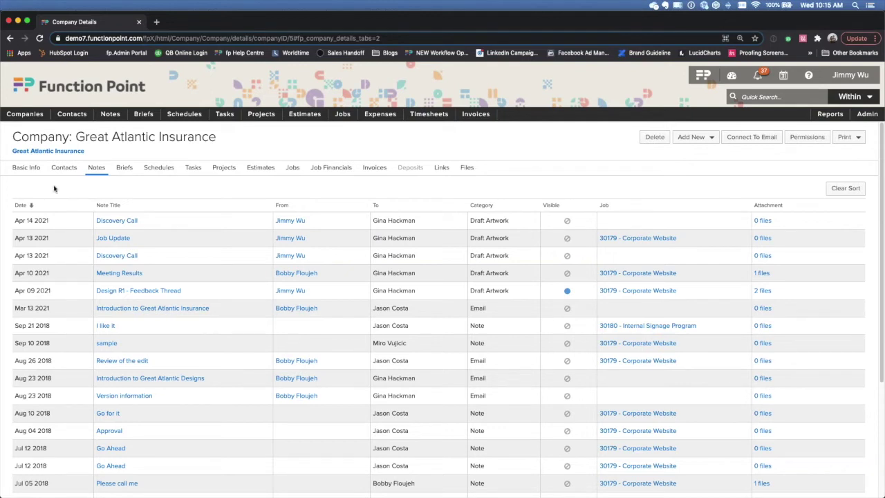
# - Open the company's basic info for editing and review the Qualification options, keeping Client selected
pyautogui.click(23, 175)
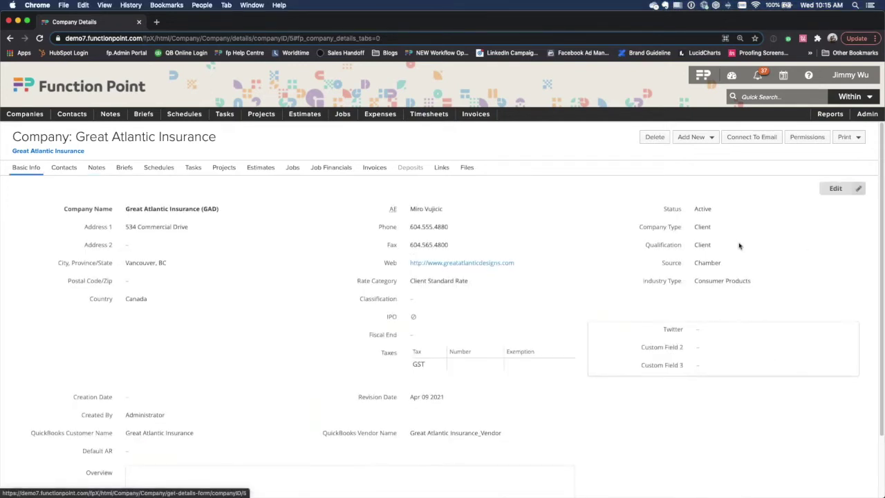
pyautogui.tripleClick(712, 247)
pyautogui.click(835, 190)
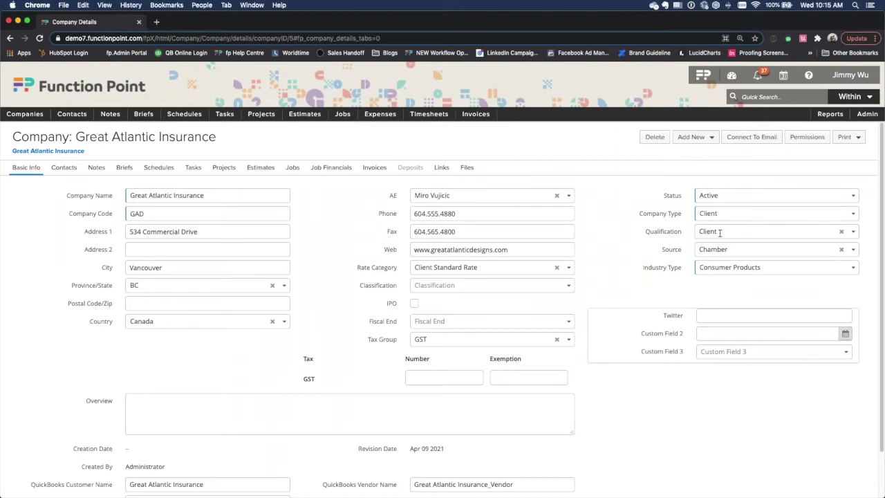
pyautogui.click(720, 232)
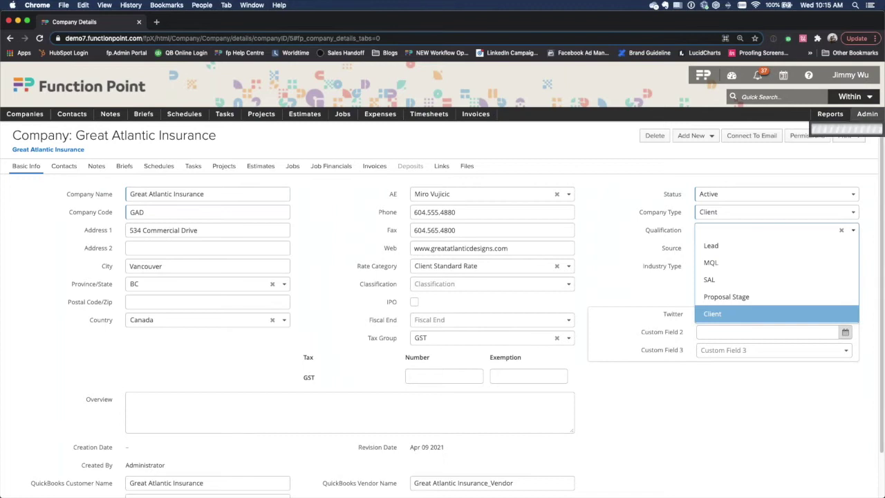
pyautogui.moveTo(868, 114)
pyautogui.moveTo(800, 131)
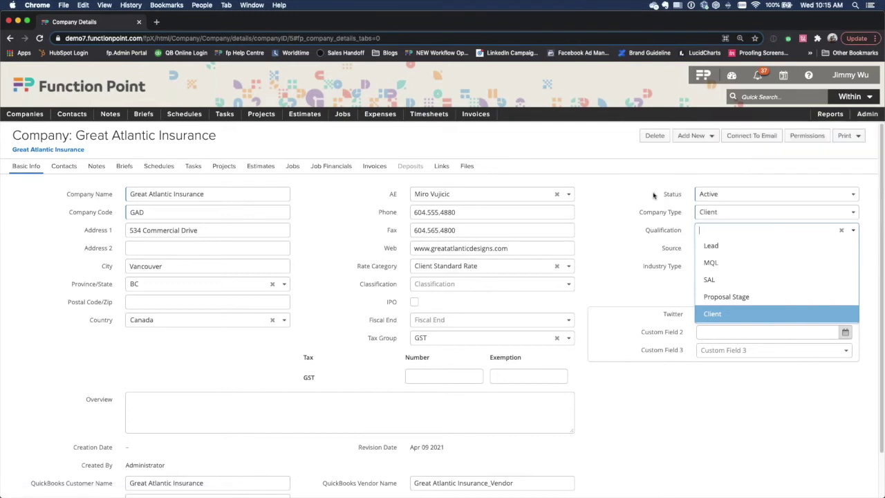
pyautogui.press('Return')
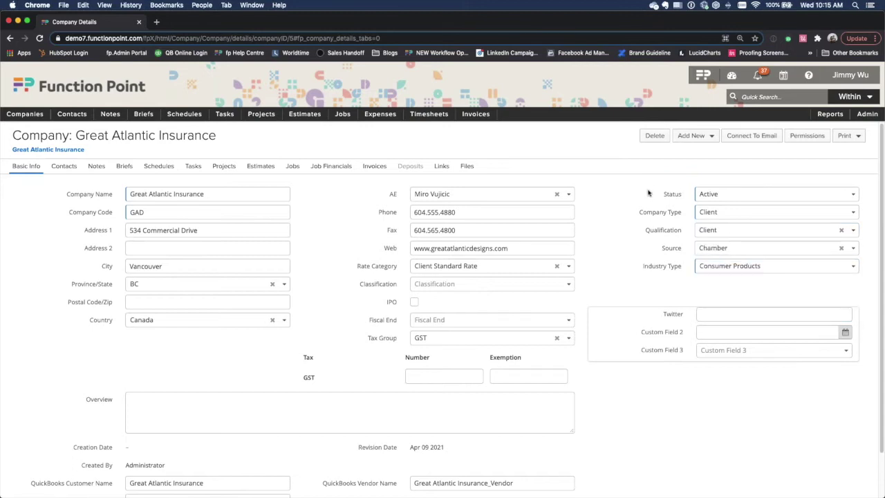
# - Review the company's Qualification choices from Lead to Client again, leaving the current selection in place
pyautogui.click(724, 233)
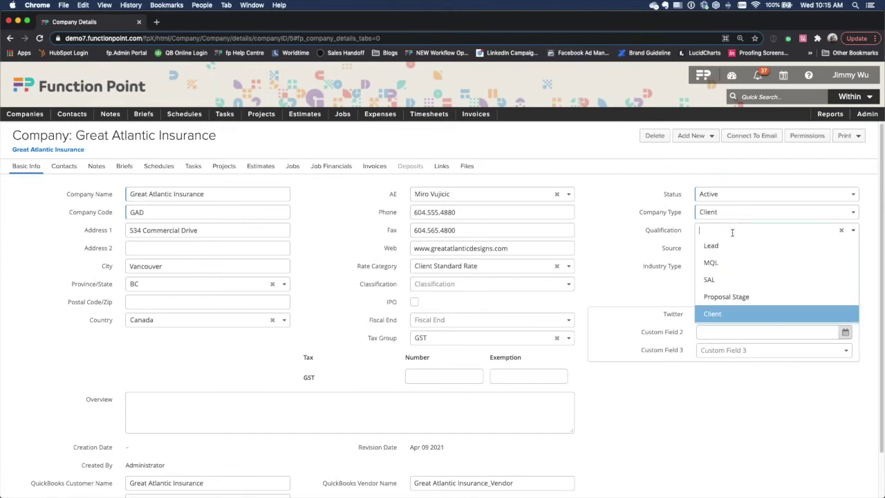
pyautogui.click(719, 233)
pyautogui.click(719, 232)
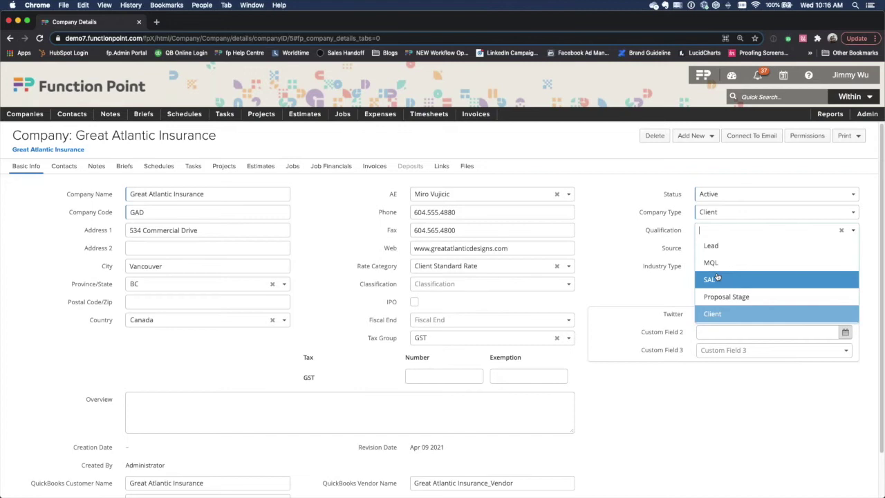
pyautogui.click(599, 271)
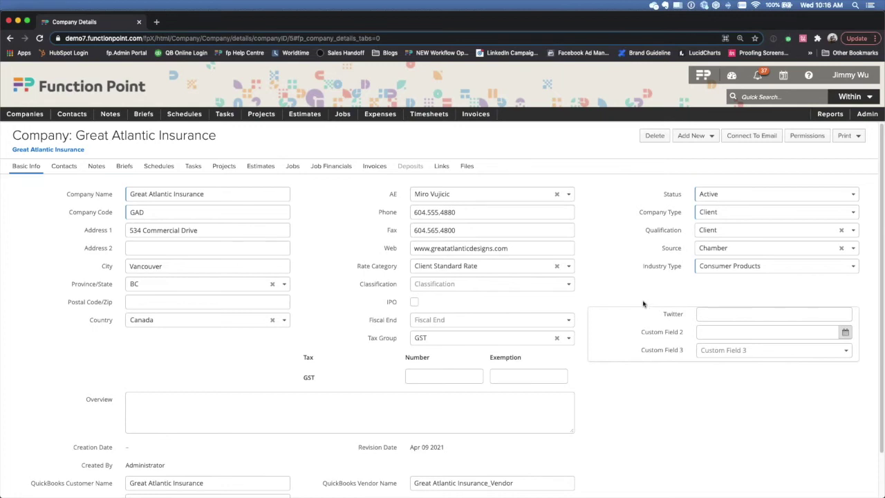
pyautogui.scroll(-1, 645, 304)
pyautogui.scroll(1, 643, 266)
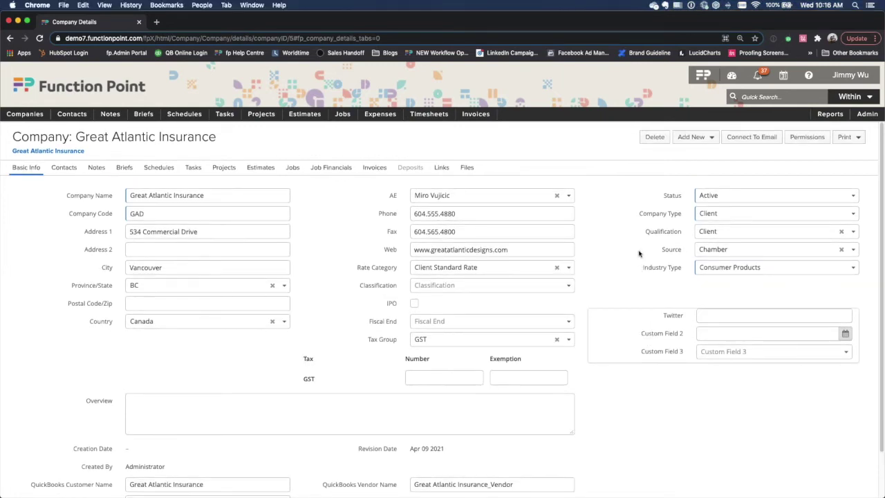
# - Read the instructions for connecting notes to email, close them, and view the company's notes list
pyautogui.click(761, 138)
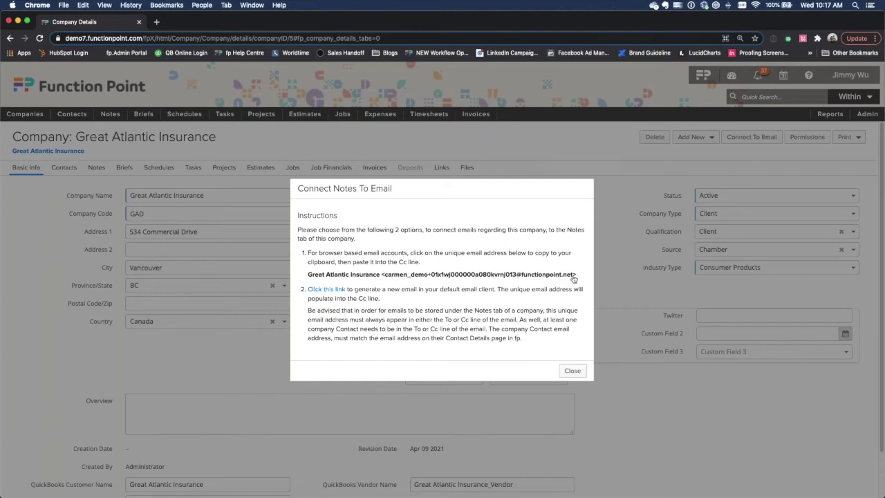
pyautogui.click(573, 371)
pyautogui.click(96, 169)
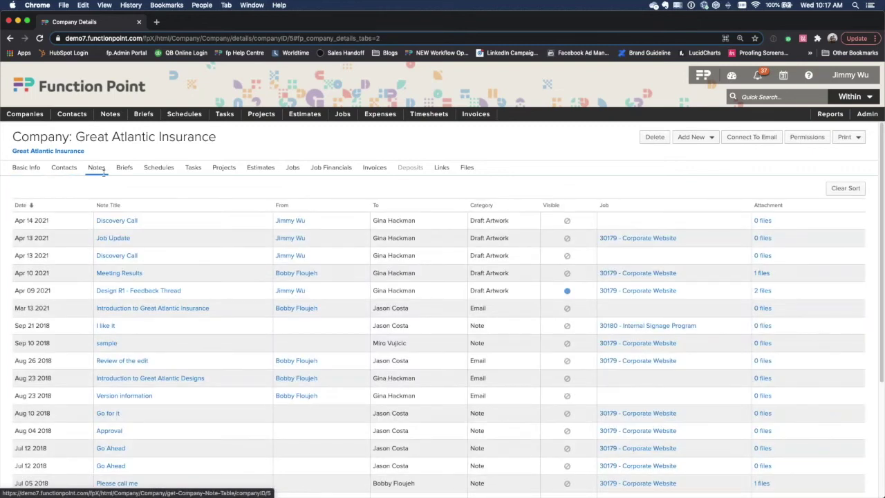
pyautogui.moveTo(113, 238)
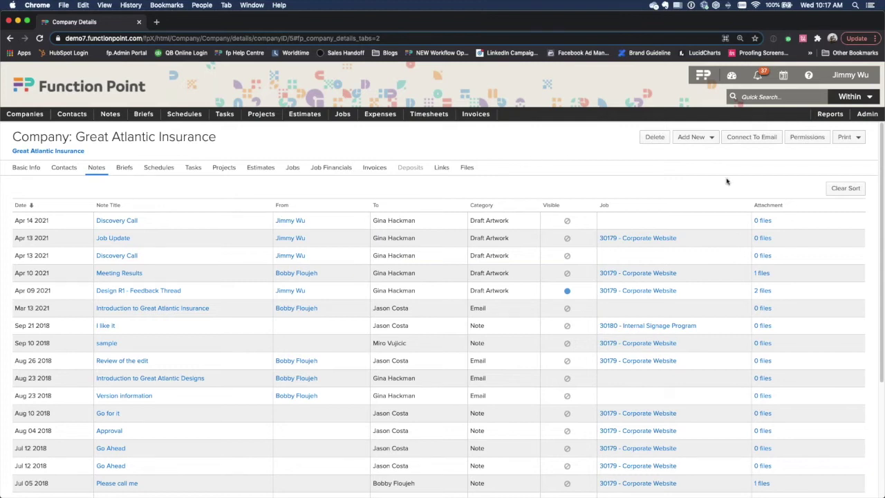
# - Add a brief for Great Atlantic Insurance named "Website. Refresh" with Website as the job type
pyautogui.click(697, 137)
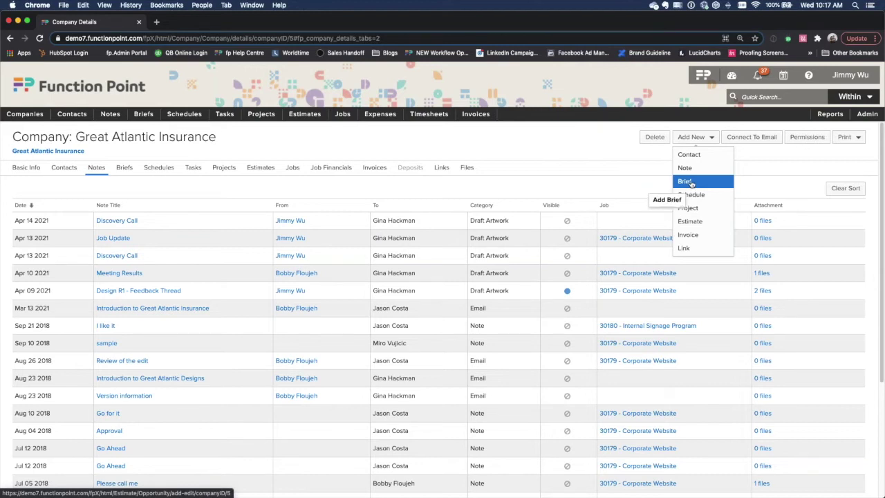
pyautogui.click(691, 183)
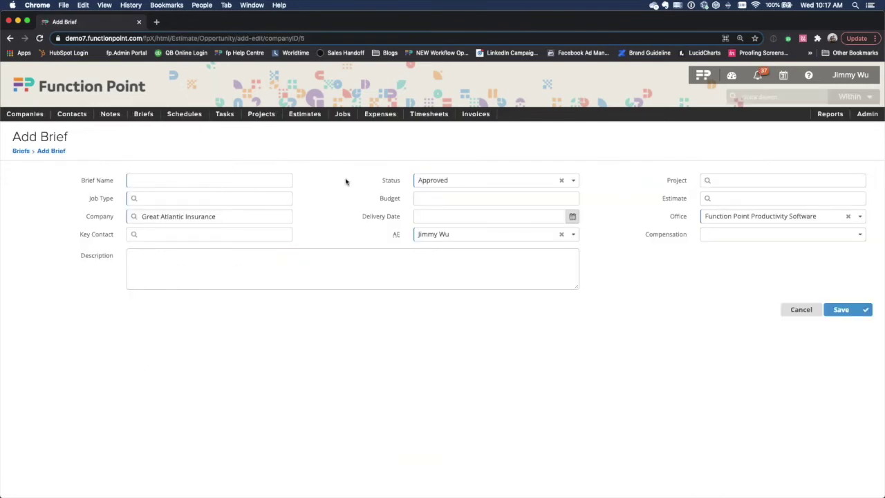
pyautogui.click(198, 179)
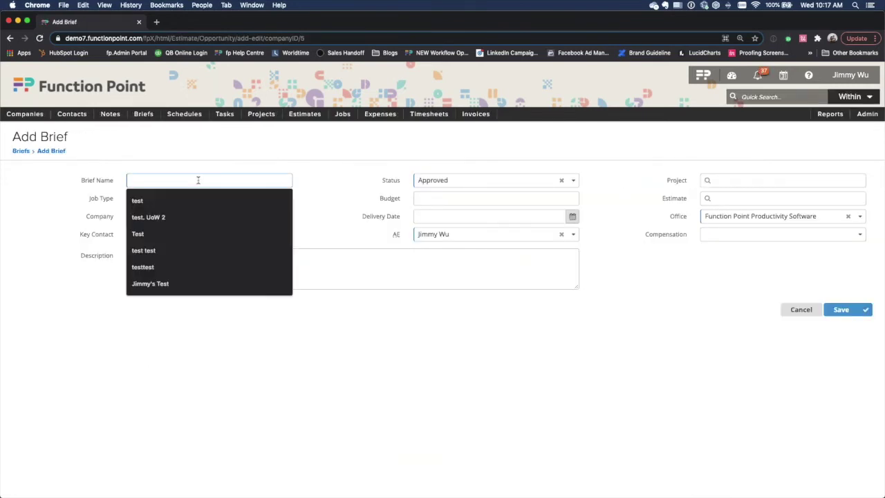
pyautogui.click(353, 178)
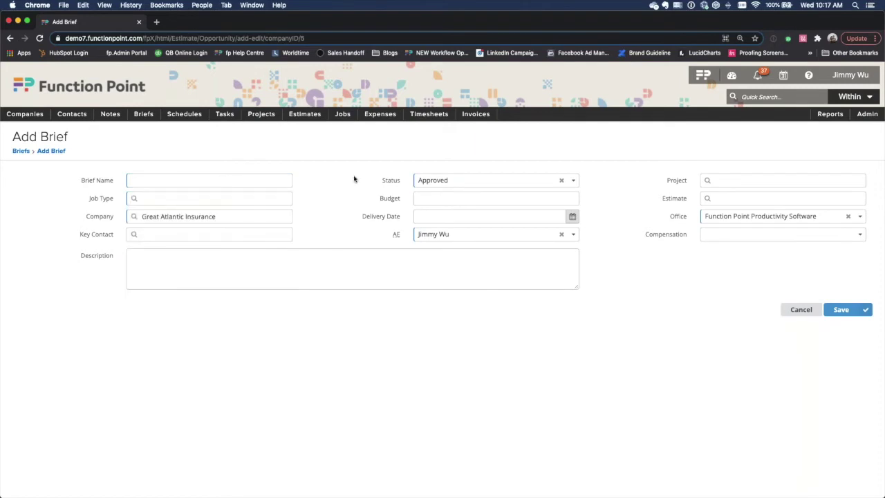
pyautogui.click(234, 182)
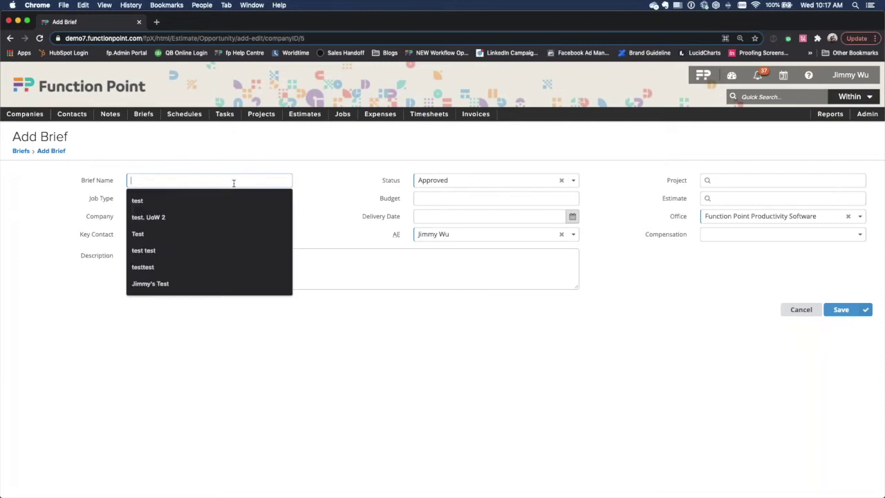
pyautogui.write('Website. Refresh')
pyautogui.press('Tab')
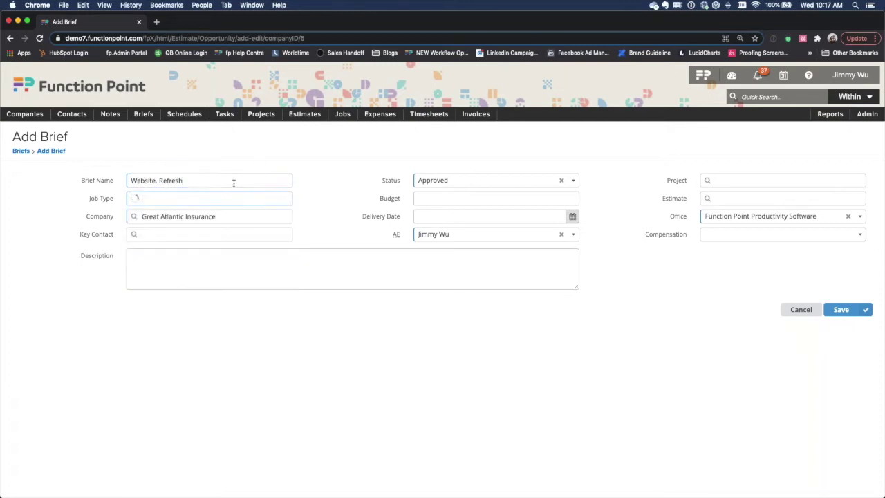
pyautogui.click(235, 285)
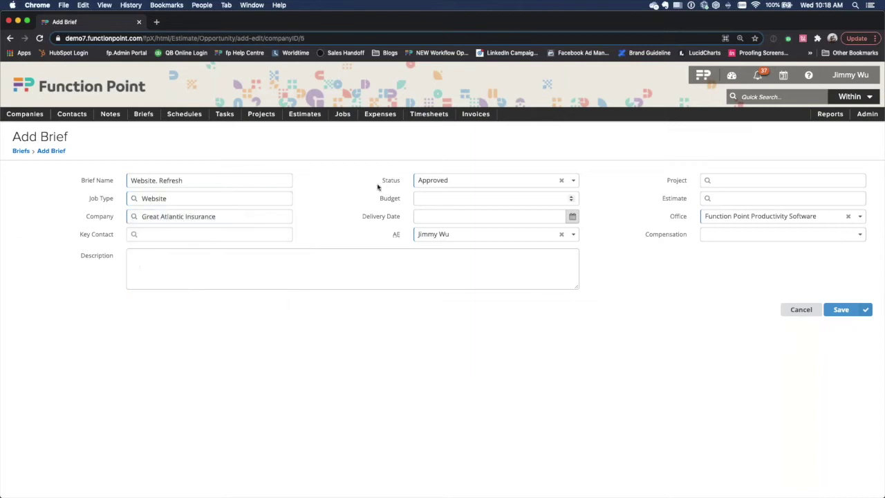
# - Keep the brief's status as Approved and set its budget to 2500
pyautogui.click(462, 178)
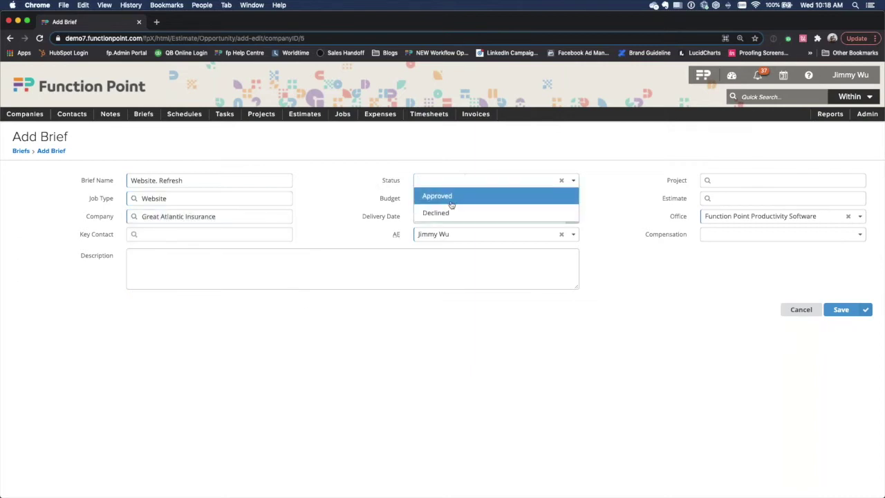
pyautogui.press('Tab')
pyautogui.click(440, 179)
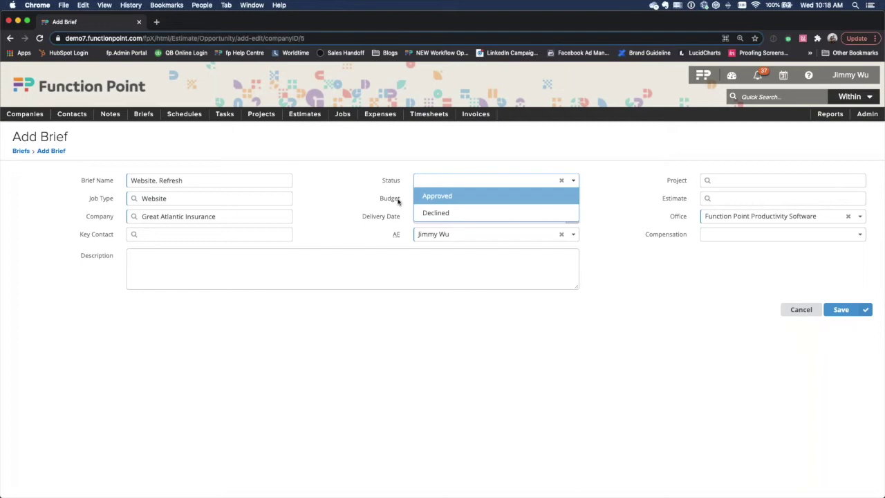
pyautogui.press('Tab')
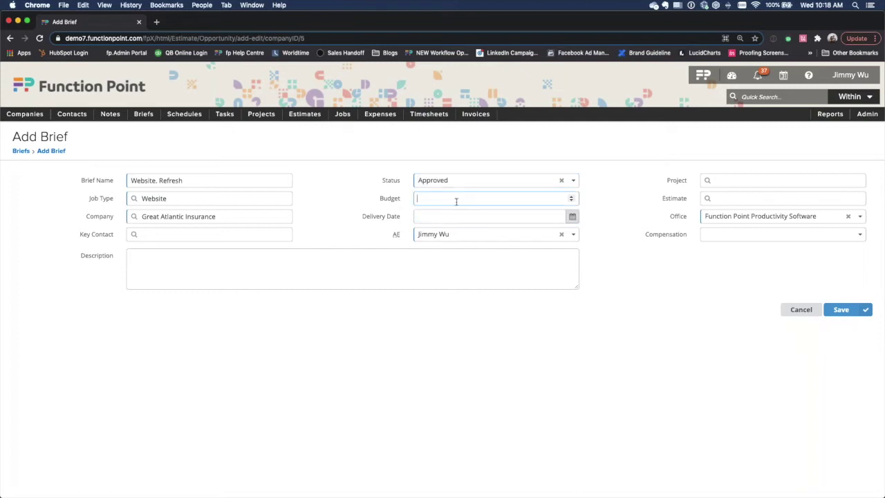
pyautogui.write('2500')
pyautogui.press('Tab')
pyautogui.doubleClick(394, 200)
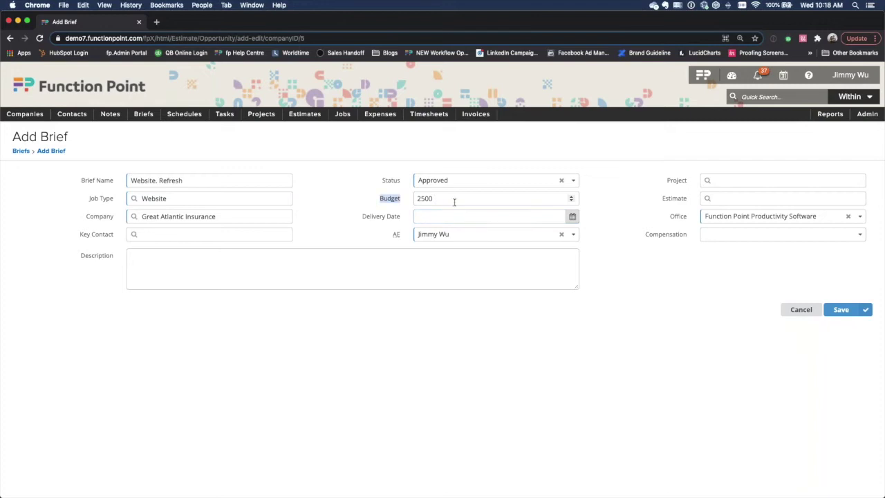
# - Set the brief's delivery date to Apr 30 2021 and choose the company's contact as key contact
pyautogui.click(571, 218)
pyautogui.click(501, 319)
pyautogui.click(224, 237)
pyautogui.click(200, 258)
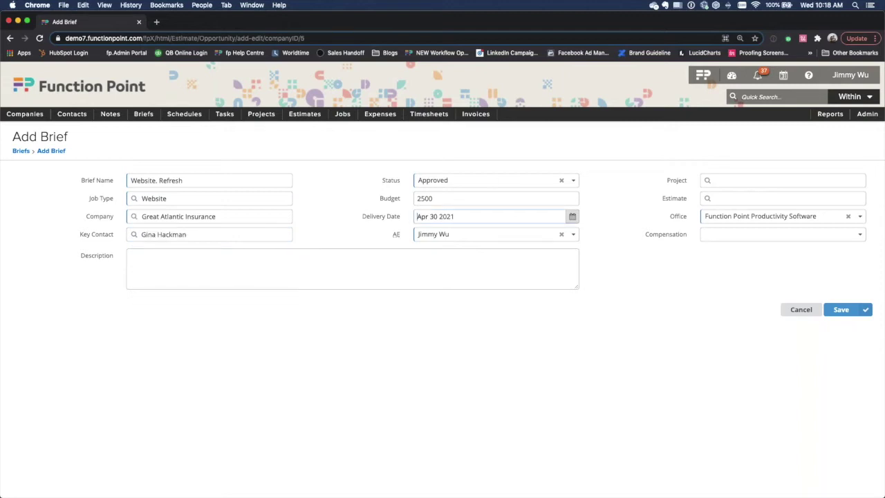
# - Check the brief's Status options, keep Approved, and save the basic details to reach the questionnaire
pyautogui.moveTo(360, 181); pyautogui.dragTo(425, 180)
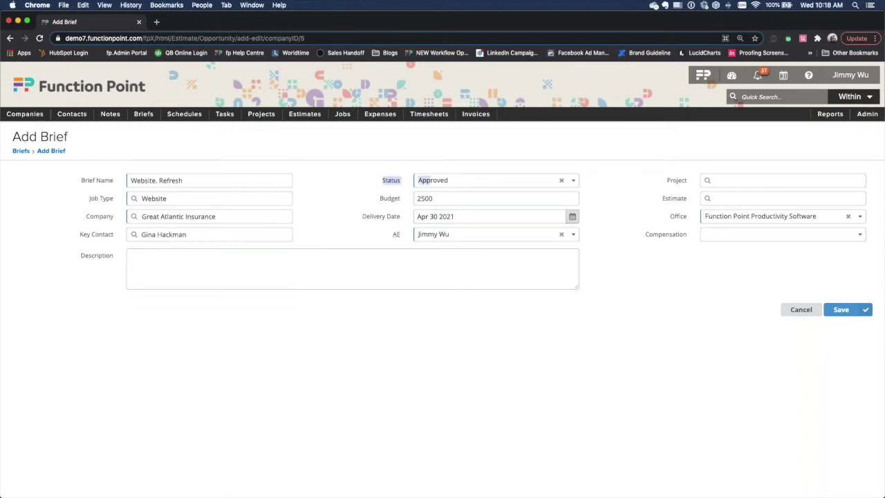
pyautogui.click(478, 182)
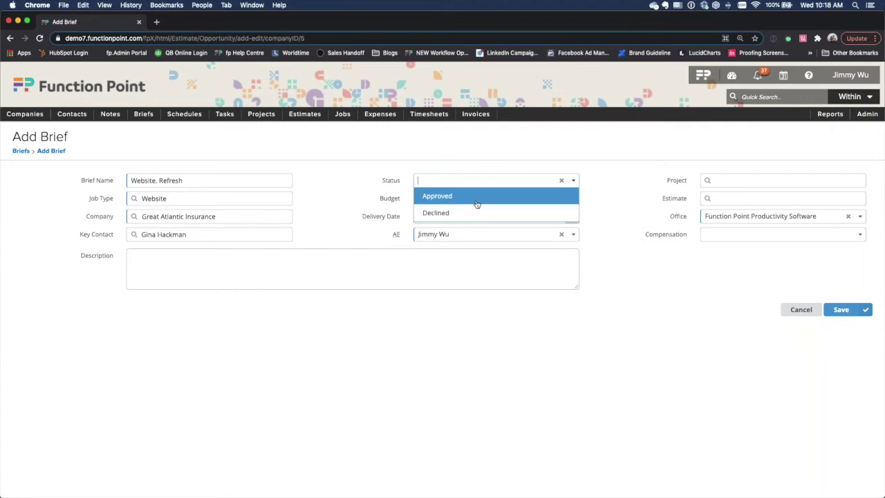
pyautogui.press('Return')
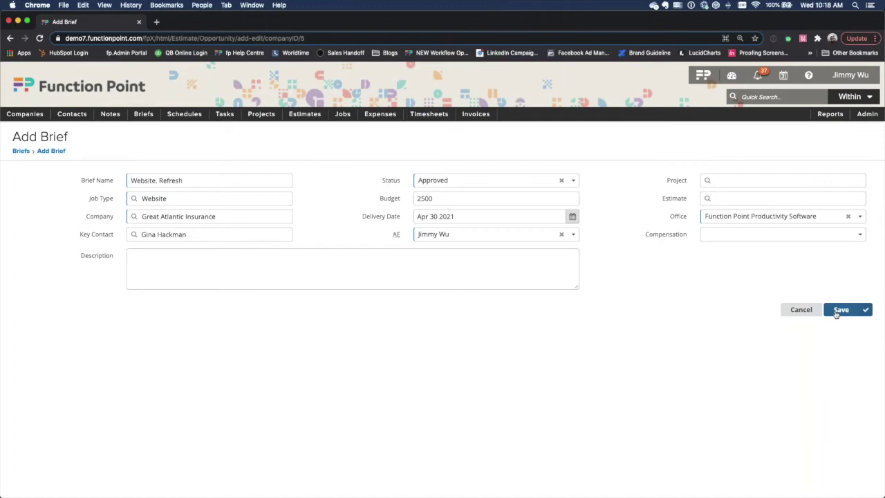
pyautogui.click(837, 311)
# - Answer the website questions with overview "Test", existing website Yes, and objectives "Advertise a new product or service" and "Other", then save the page
pyautogui.click(288, 248)
pyautogui.write('Test')
pyautogui.click(16, 299)
pyautogui.click(17, 388)
pyautogui.click(17, 401)
pyautogui.click(838, 174)
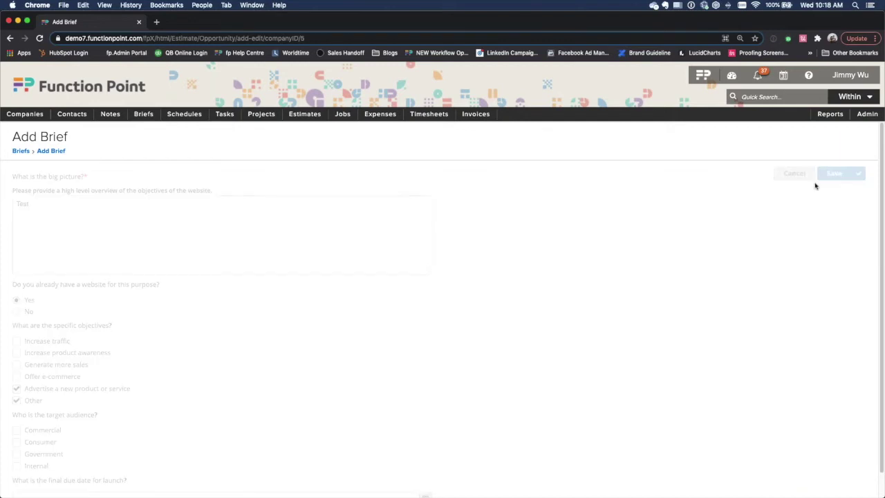
# - Enter "Test" as the additional website details on the second question page and save the brief
pyautogui.click(369, 223)
pyautogui.write('Test')
pyautogui.click(835, 174)
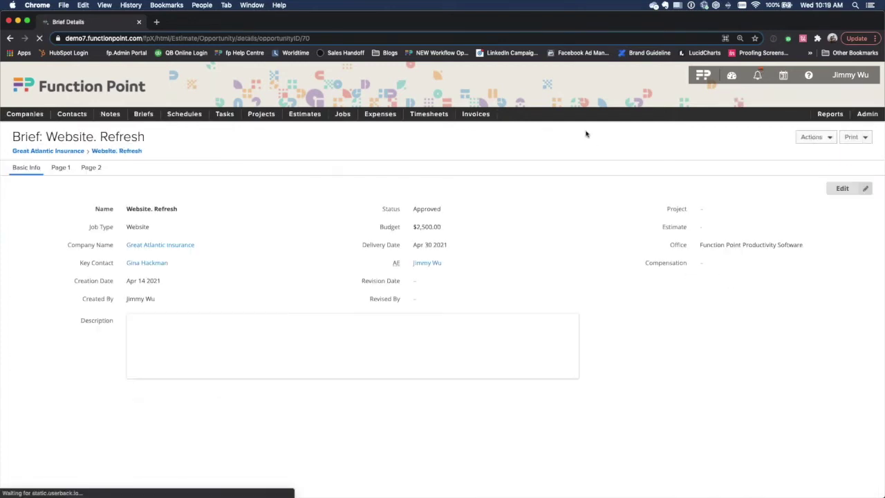
# - Open the Standard printout of the Website. Refresh brief and enlarge it to 125%
pyautogui.click(854, 137)
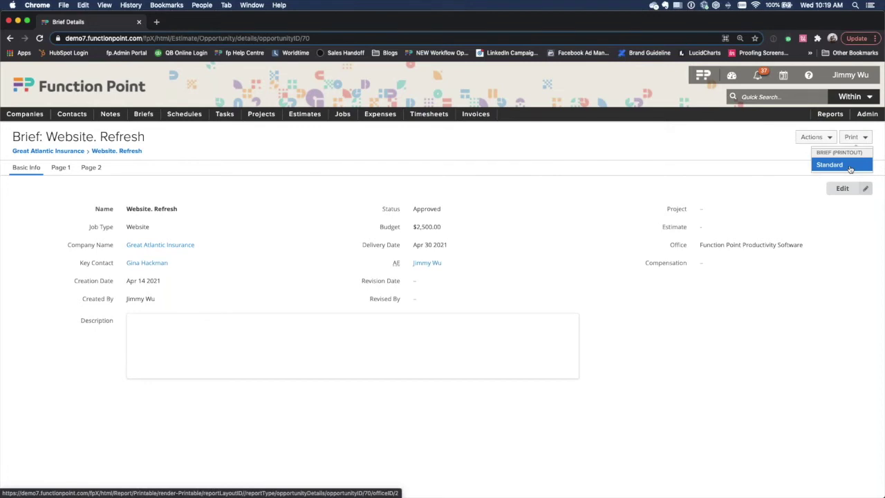
pyautogui.click(850, 168)
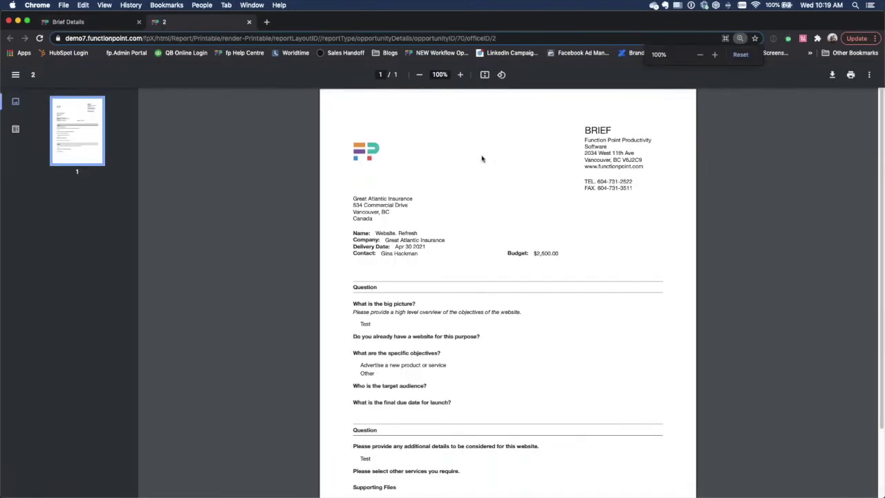
pyautogui.press('super+equal')
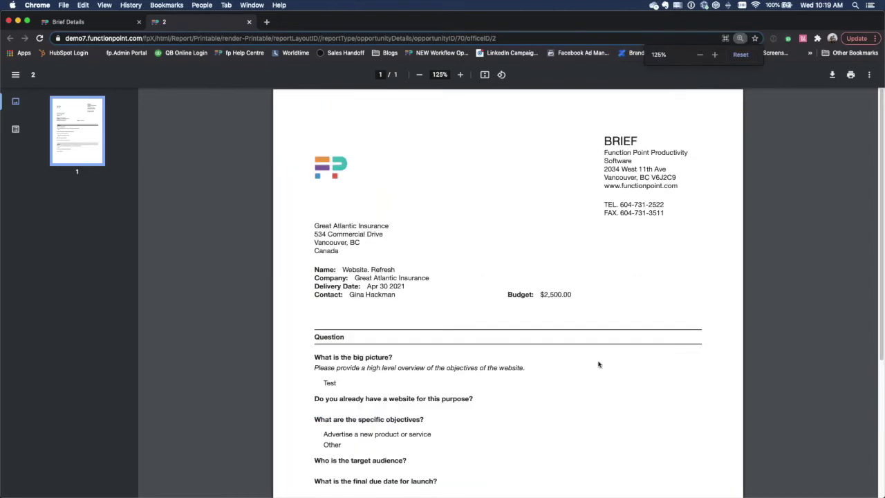
pyautogui.scroll(-2, 386, 353)
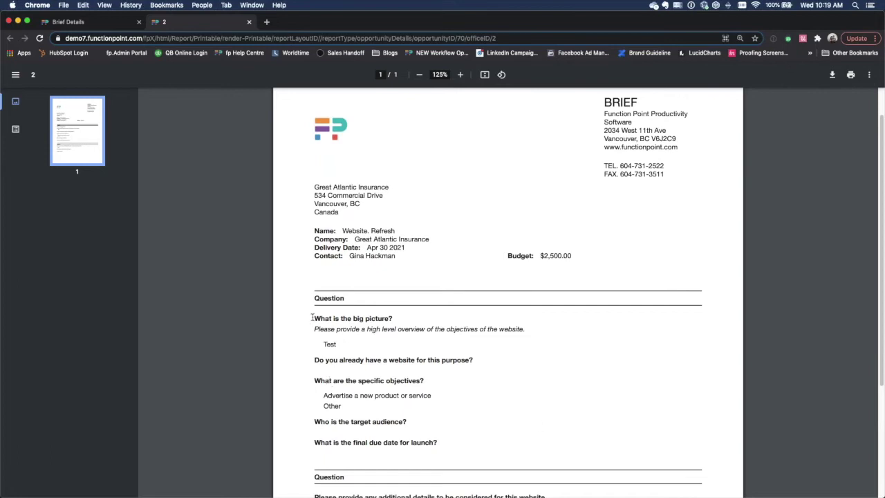
pyautogui.scroll(1, 315, 291)
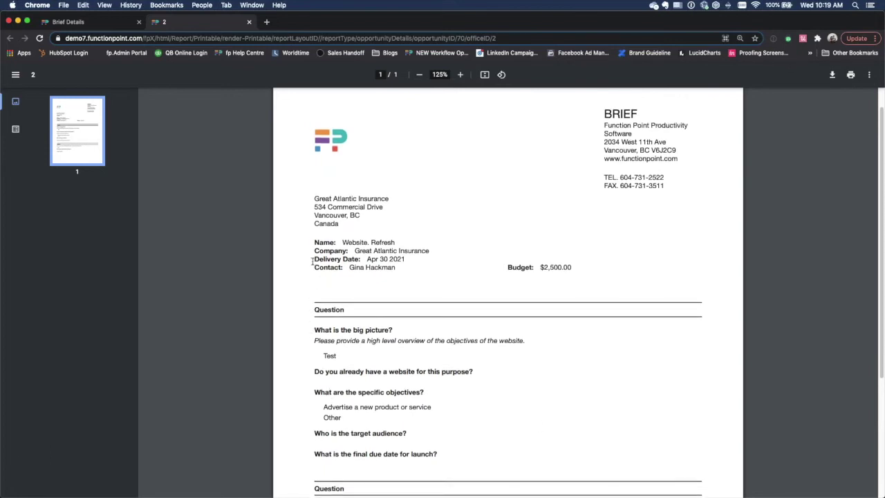
# - Examine the printout's delivery date, budget and questionnaire answers, then close it and return to the brief details
pyautogui.moveTo(312, 259); pyautogui.dragTo(403, 259)
pyautogui.click(359, 259)
pyautogui.tripleClick(393, 263)
pyautogui.moveTo(507, 267); pyautogui.dragTo(608, 270)
pyautogui.moveTo(313, 332); pyautogui.dragTo(421, 413)
pyautogui.click(415, 411)
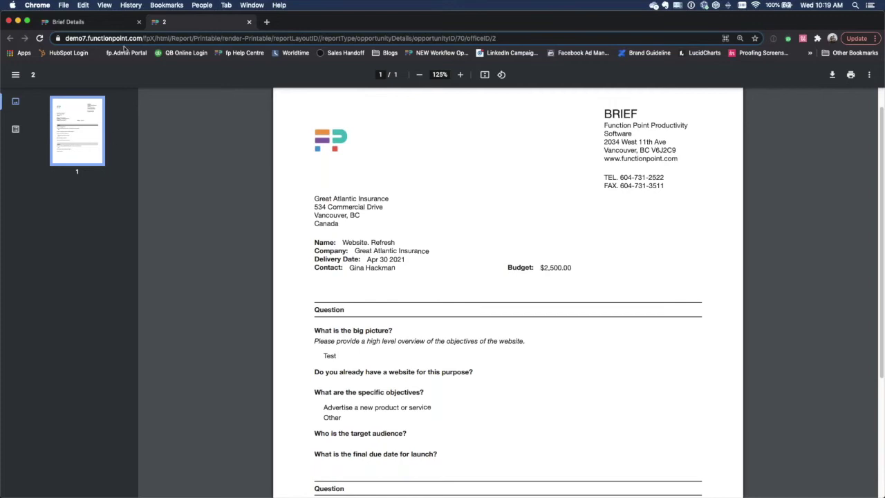
pyautogui.moveTo(96, 23); pyautogui.dragTo(92, 22)
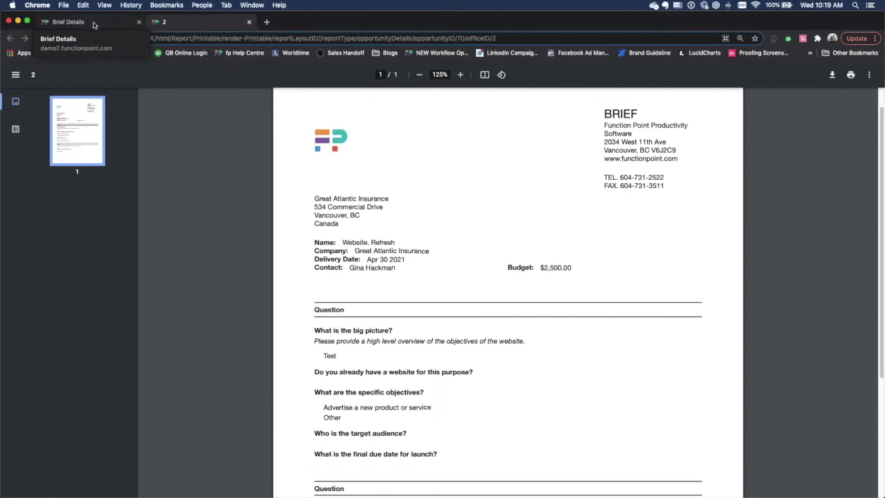
pyautogui.click(249, 23)
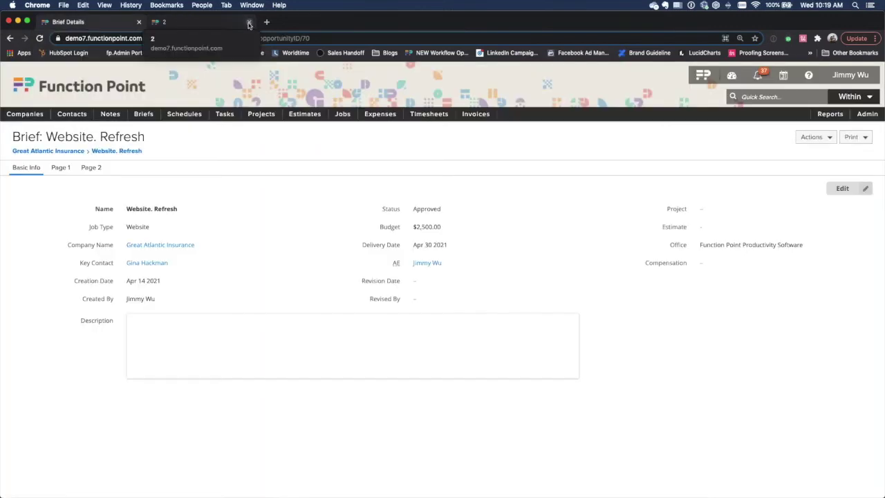
pyautogui.click(249, 24)
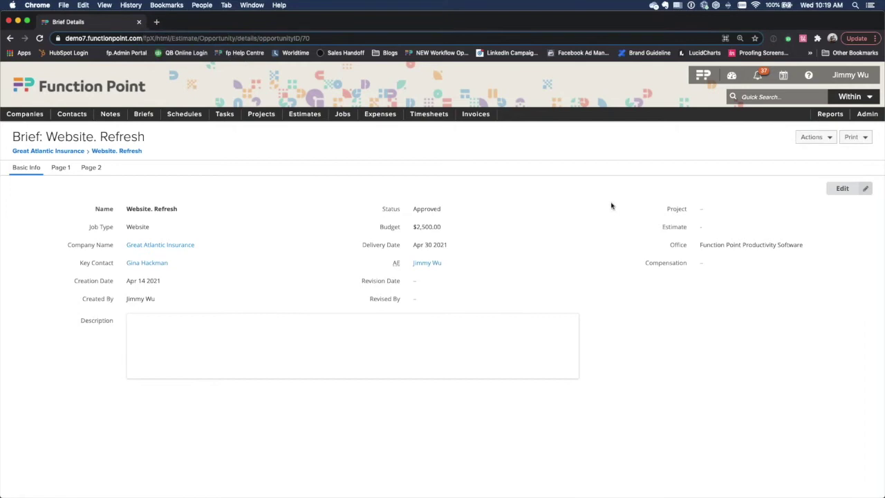
# - Start a new estimate from the Website. Refresh brief
pyautogui.click(820, 140)
pyautogui.click(811, 142)
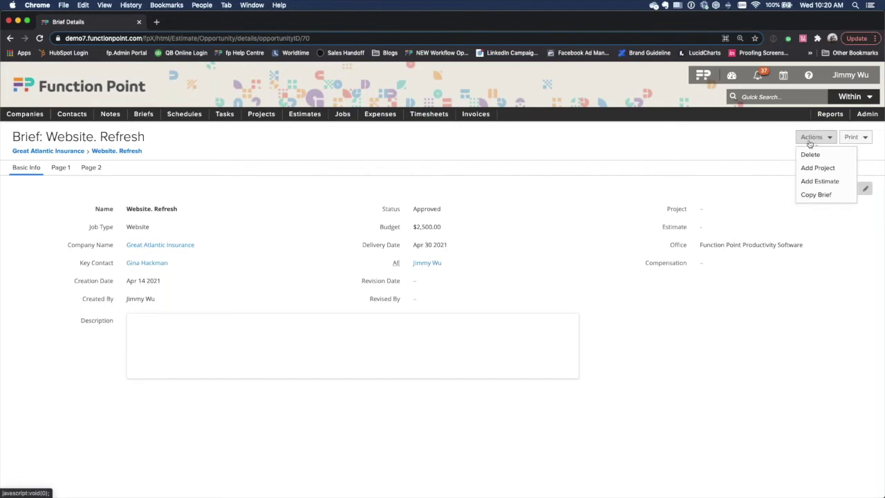
pyautogui.click(833, 183)
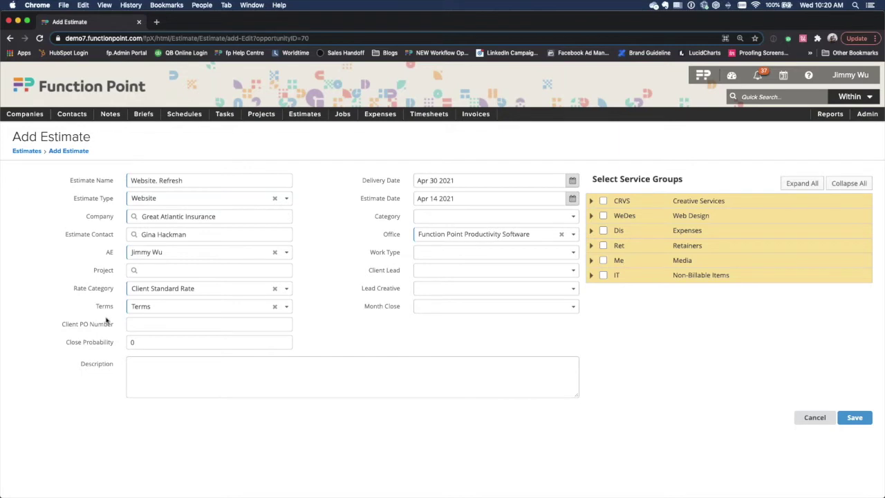
# - Set the new estimate's close probability to 20 and its month close to May
pyautogui.tripleClick(99, 343)
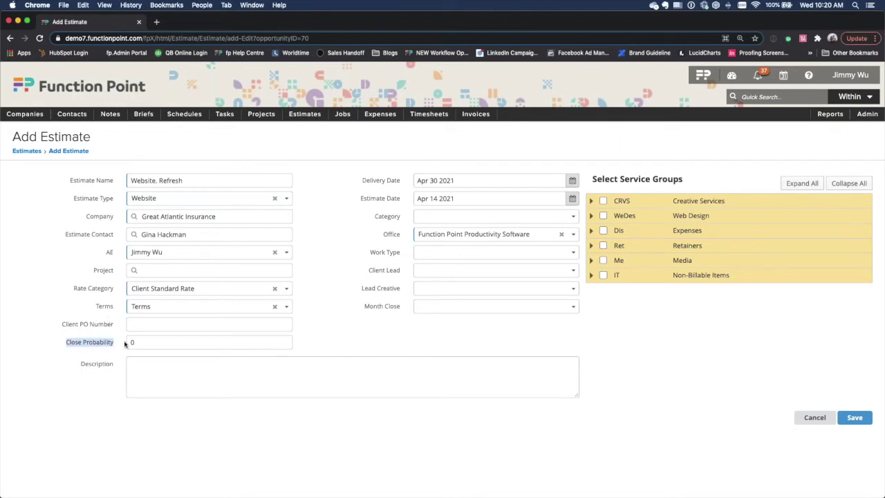
pyautogui.moveTo(352, 302); pyautogui.dragTo(424, 304)
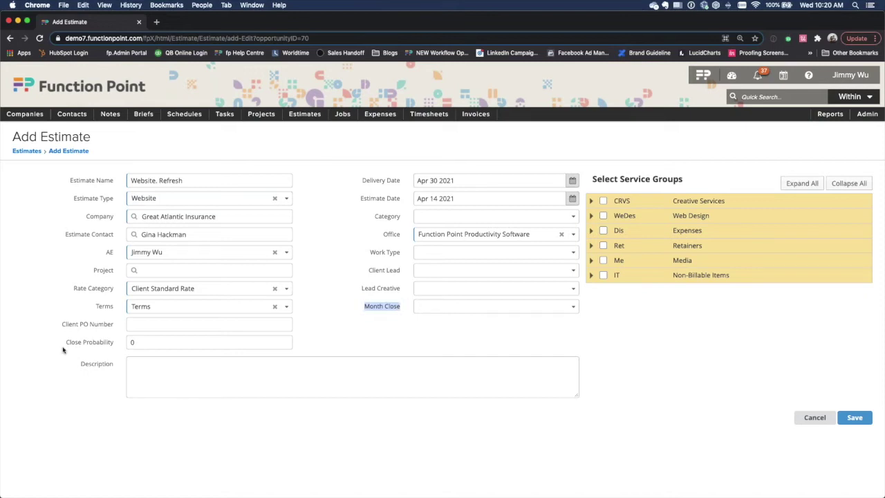
pyautogui.tripleClick(113, 348)
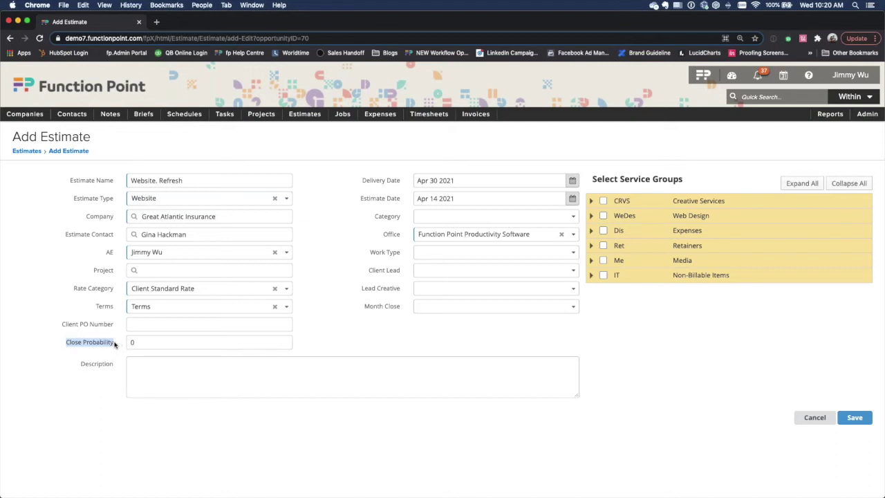
pyautogui.click(148, 339)
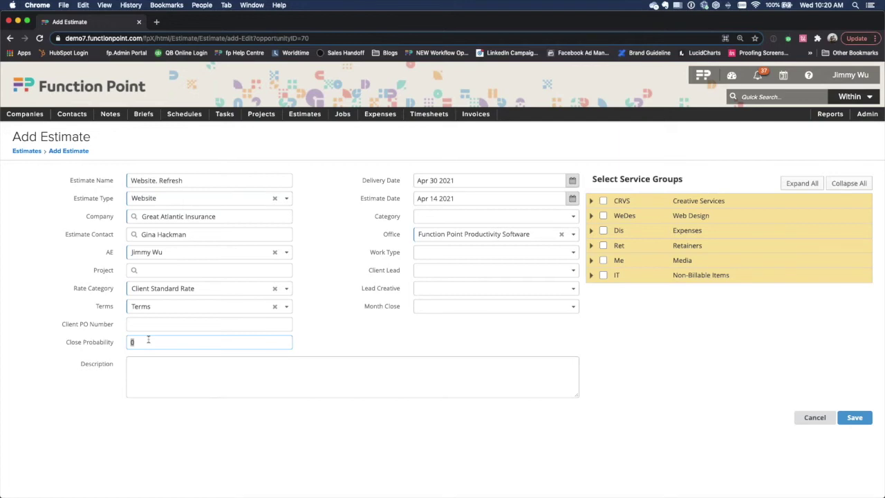
pyautogui.write('20')
pyautogui.click(374, 343)
pyautogui.click(468, 308)
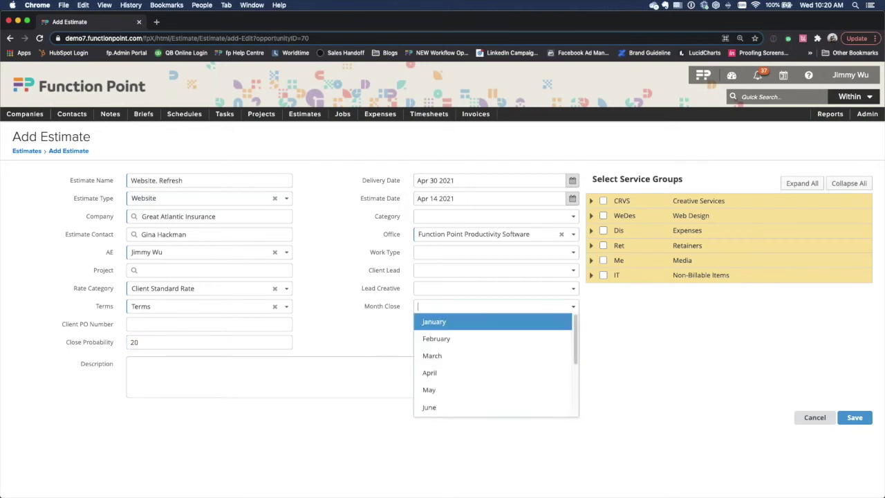
pyautogui.click(429, 390)
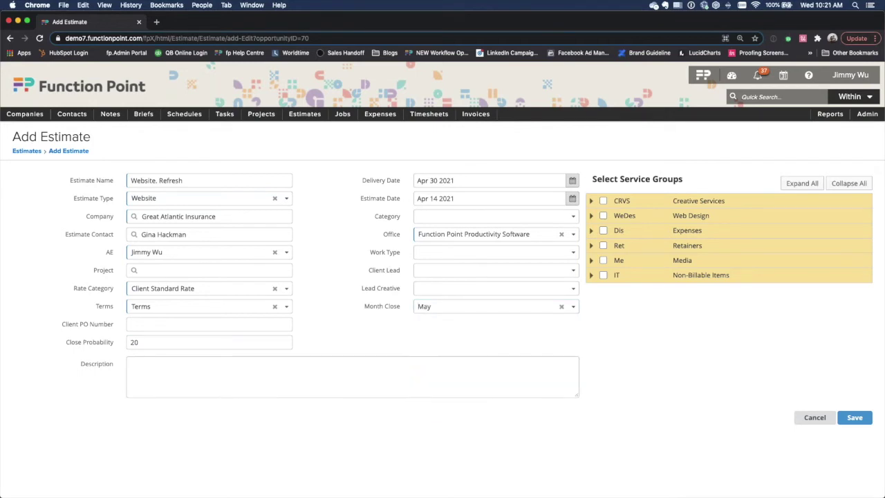
# - Include the Wireframing, Web Design, Coding/Testing and SEO services from the Web Design service group in the estimate
pyautogui.click(591, 216)
pyautogui.click(605, 245)
pyautogui.click(605, 260)
pyautogui.click(605, 276)
pyautogui.click(605, 290)
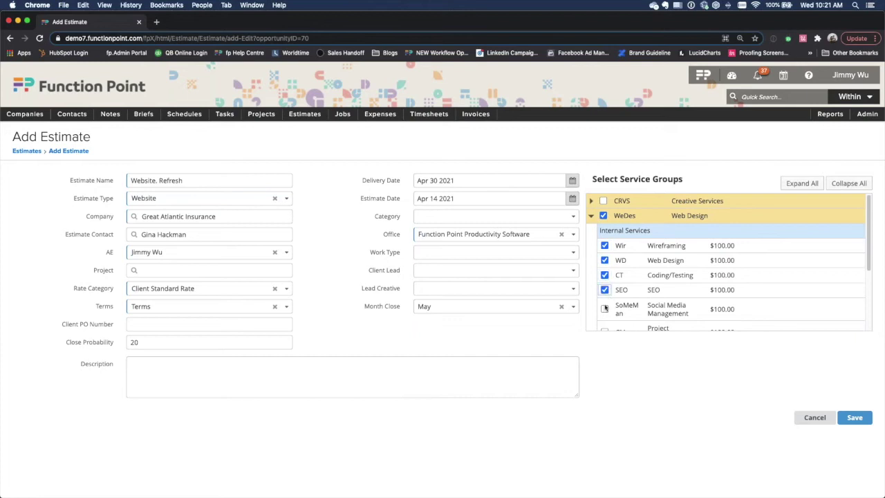
pyautogui.click(591, 216)
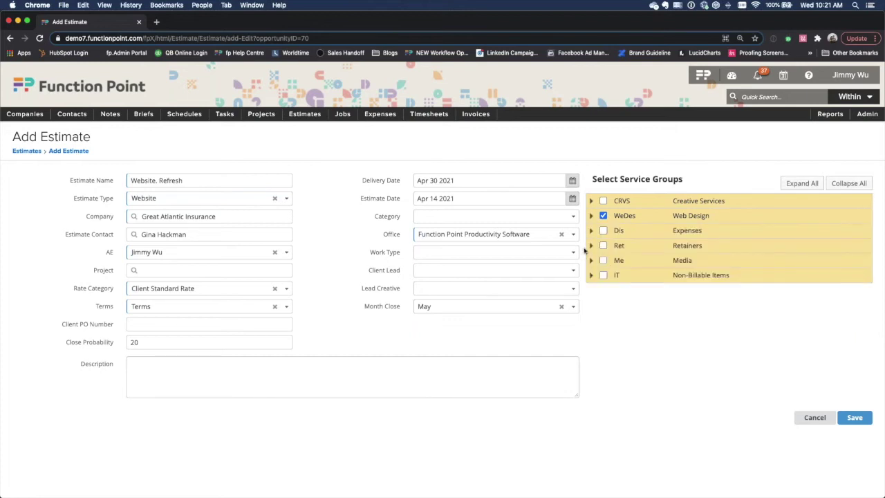
# - Include Stock Photography and Supplies from the Expenses service group and save the new estimate
pyautogui.click(590, 231)
pyautogui.click(605, 279)
pyautogui.click(605, 298)
pyautogui.click(854, 419)
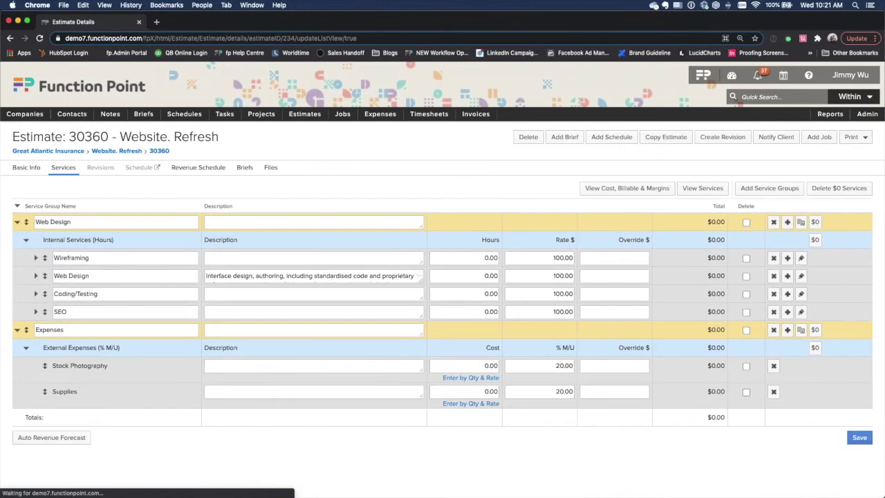
# - Enter the estimated hours: Wireframing 15, Web Design 12, Coding/Testing 10 and SEO 8
pyautogui.click(476, 257)
pyautogui.write('15')
pyautogui.click(476, 275)
pyautogui.write('12')
pyautogui.click(473, 294)
pyautogui.write('10')
pyautogui.click(475, 312)
pyautogui.write('8')
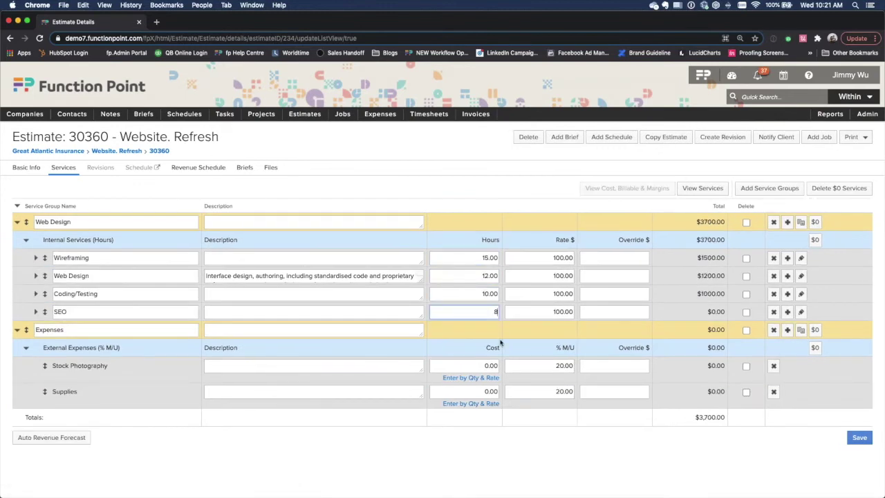
# - Set the Stock Photography cost to 1000 and the Supplies cost to 500, and save the estimate's services
pyautogui.click(478, 366)
pyautogui.write('10')
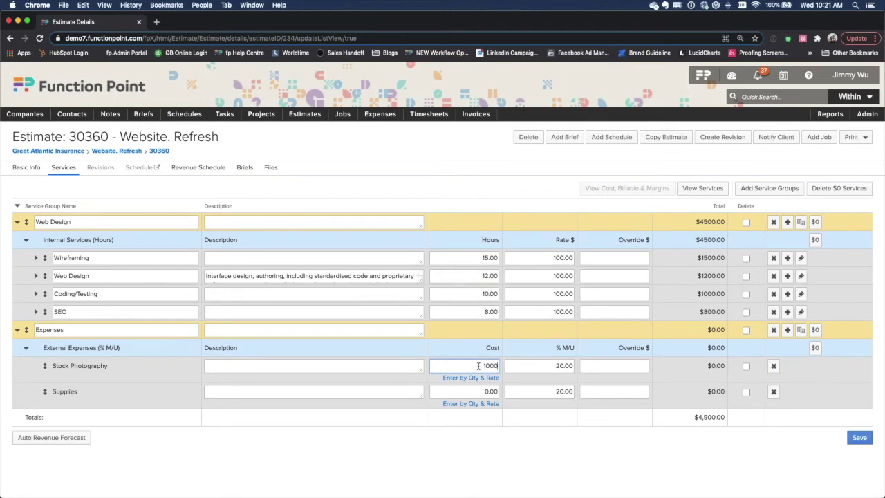
pyautogui.press('Return')
pyautogui.click(475, 390)
pyautogui.write('500')
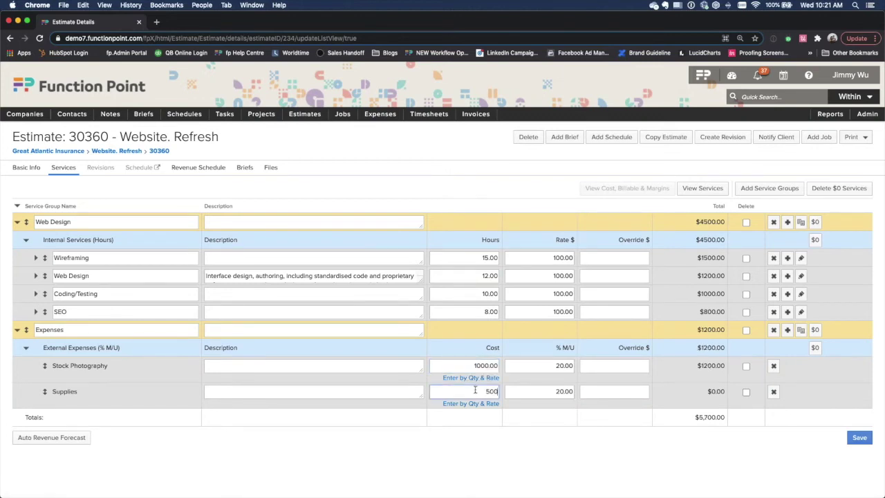
pyautogui.press('Return')
pyautogui.click(860, 437)
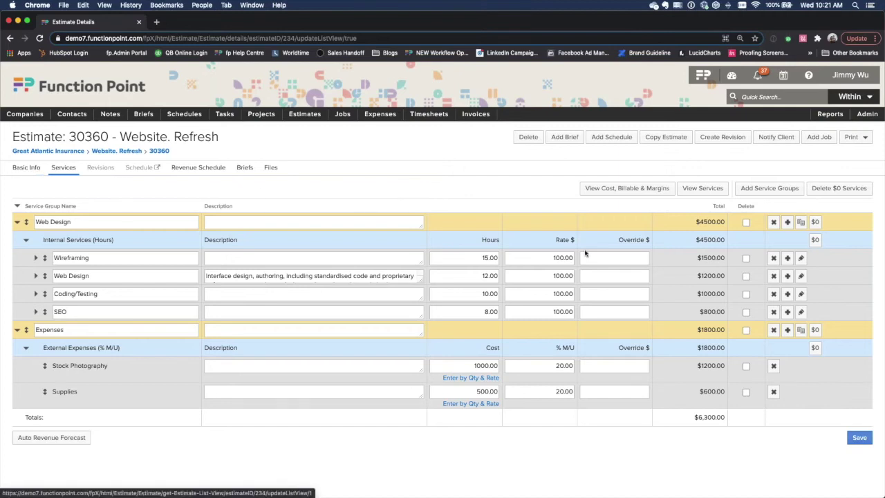
# - Open the estimate's basic info and review the available approval status options without changing the status
pyautogui.click(25, 167)
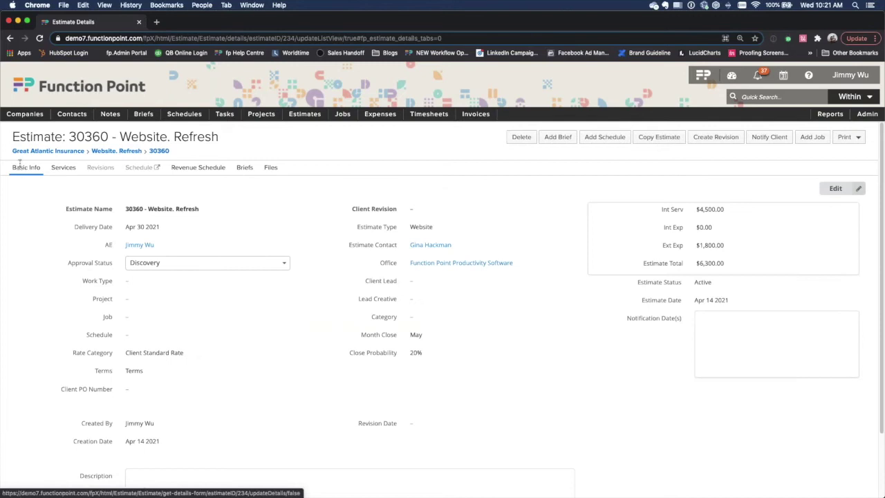
pyautogui.moveTo(67, 264); pyautogui.dragTo(118, 257)
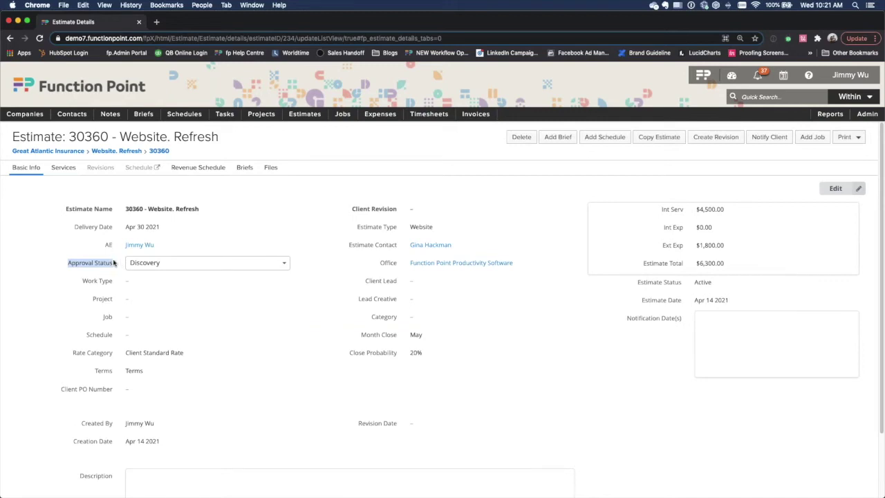
pyautogui.click(262, 262)
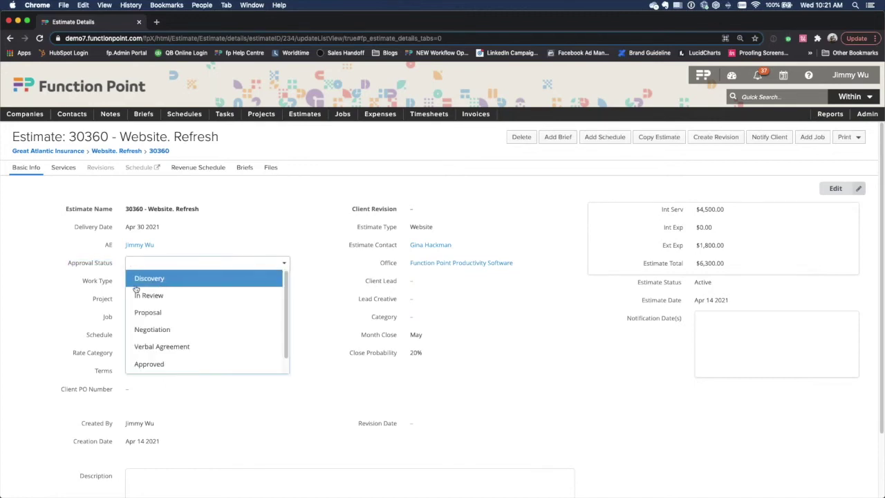
pyautogui.scroll(-1, 177, 295)
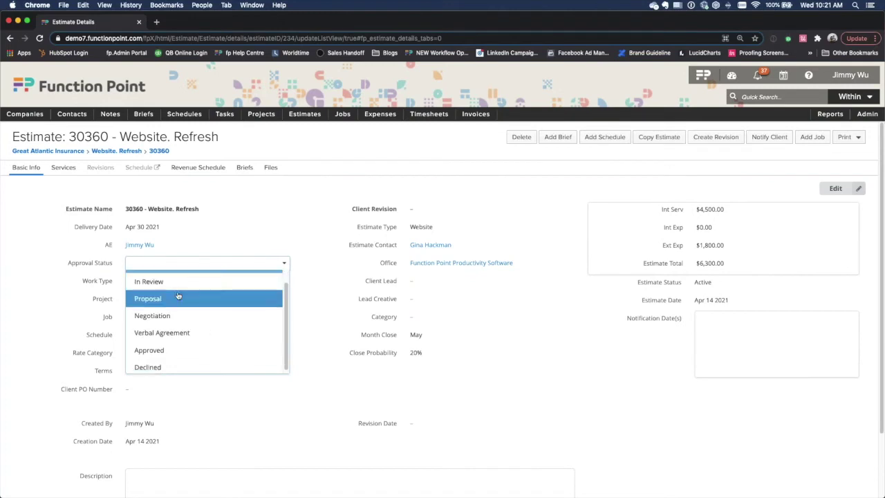
pyautogui.scroll(1, 177, 298)
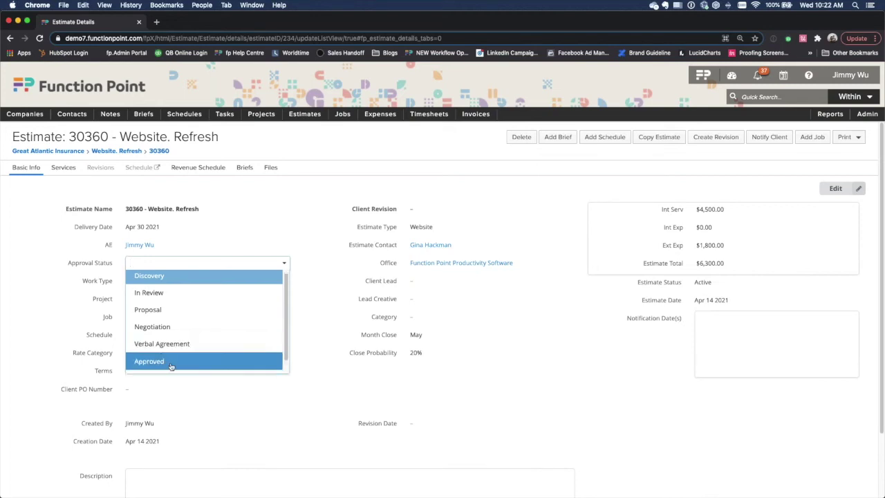
pyautogui.scroll(-1, 173, 365)
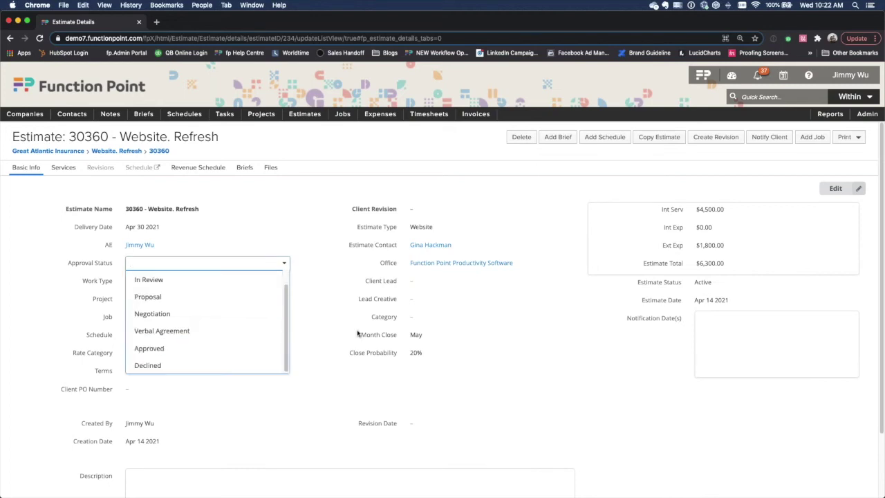
pyautogui.click(322, 329)
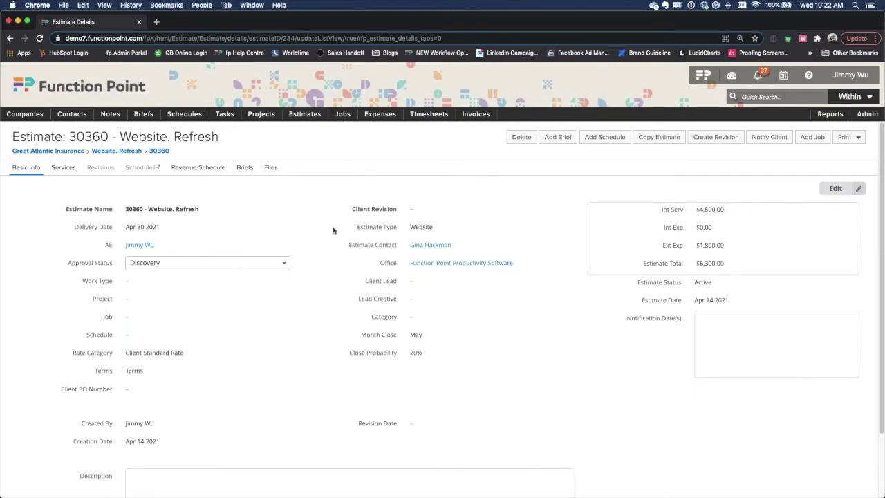
# - Find the active estimates with approval status In Review and a close probability of >10
pyautogui.moveTo(304, 113)
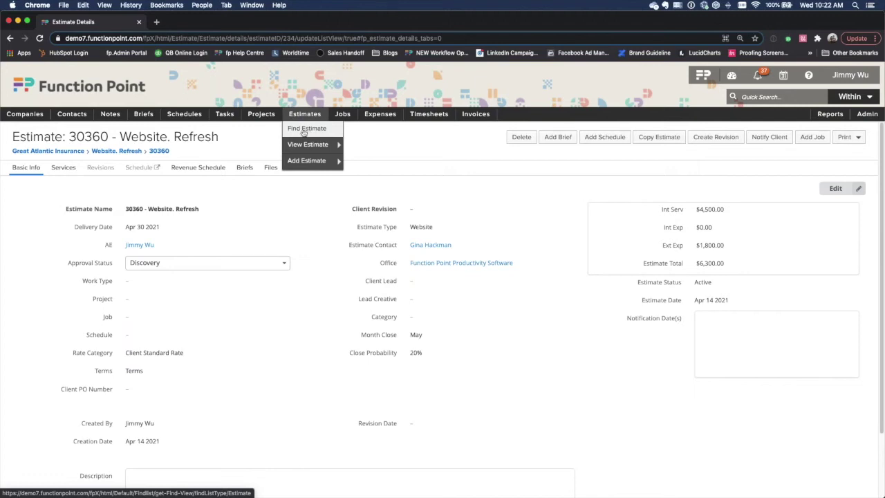
pyautogui.click(303, 131)
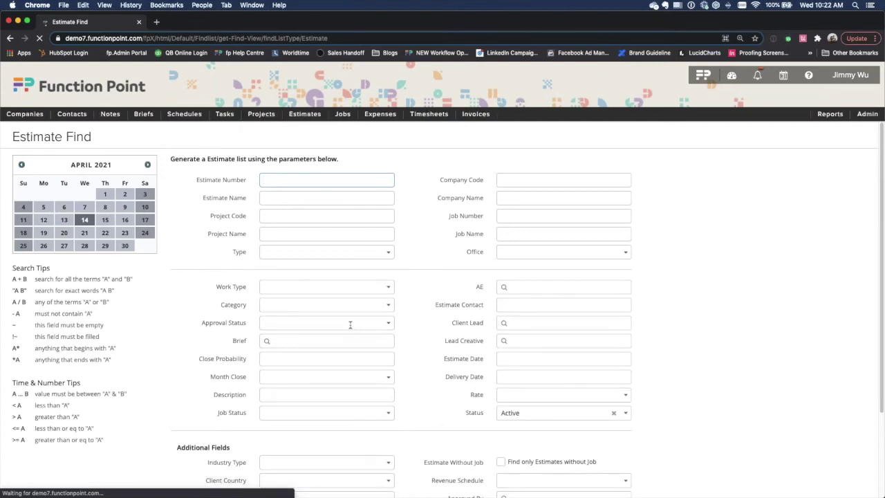
pyautogui.click(357, 322)
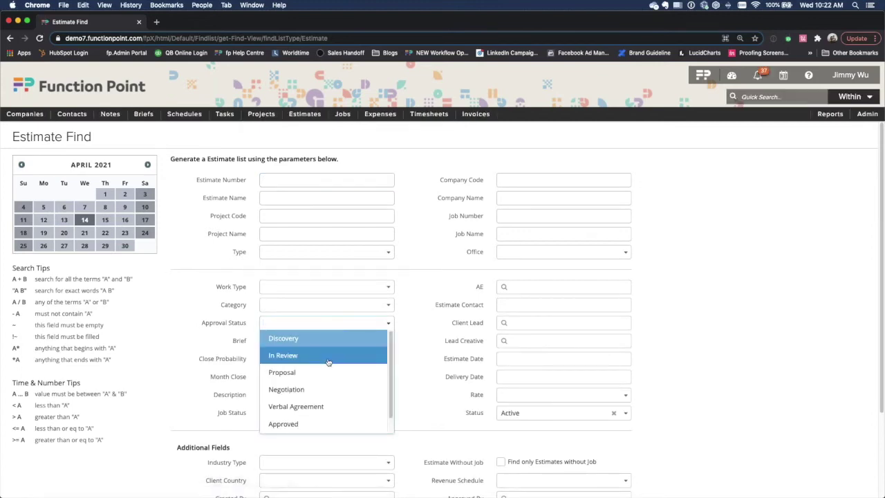
pyautogui.click(301, 356)
pyautogui.click(419, 358)
pyautogui.scroll(-3, 421, 361)
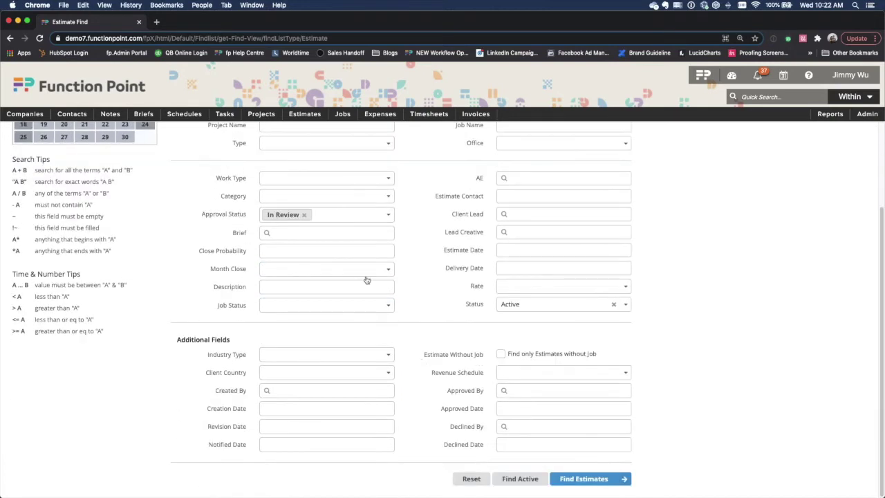
pyautogui.click(309, 254)
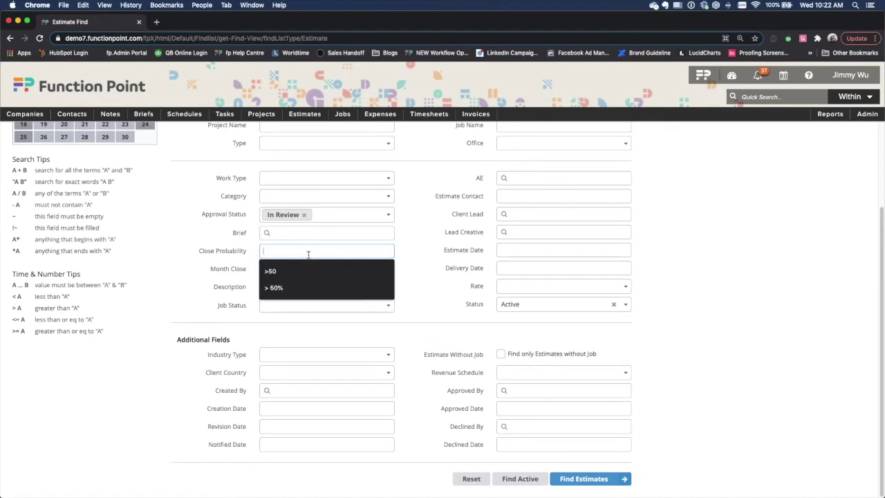
pyautogui.write('>10')
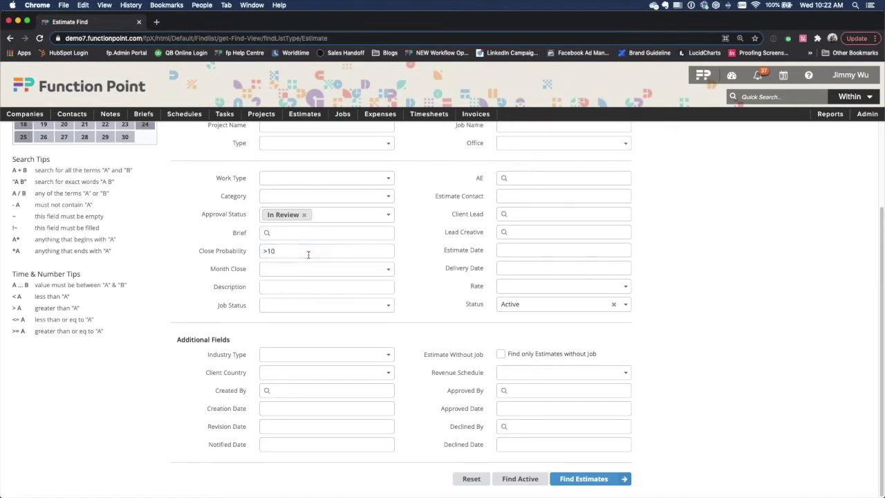
pyautogui.click(585, 482)
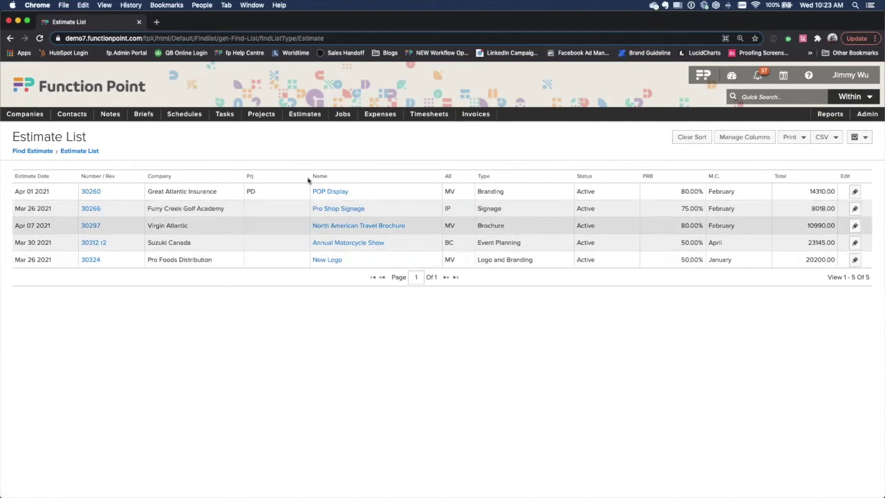
# - Reopen the Website. Refresh estimate and examine its approval status, close probability and month close
pyautogui.moveTo(305, 115)
pyautogui.moveTo(309, 147)
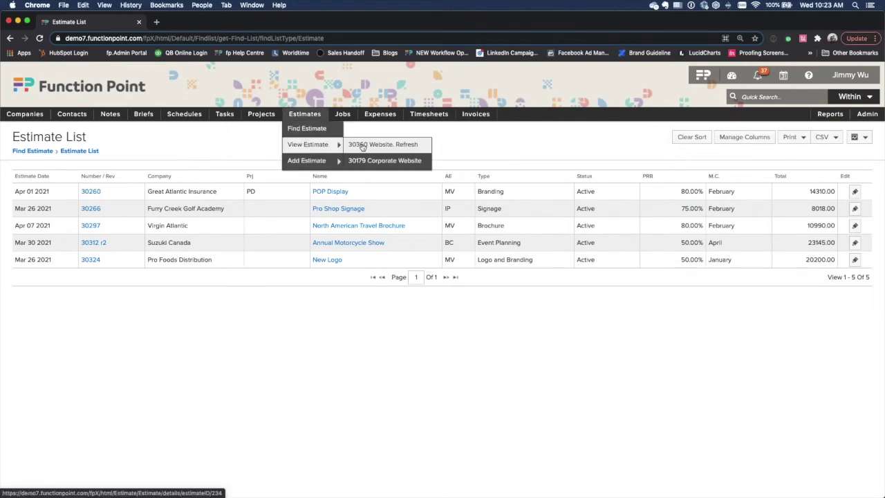
pyautogui.click(361, 146)
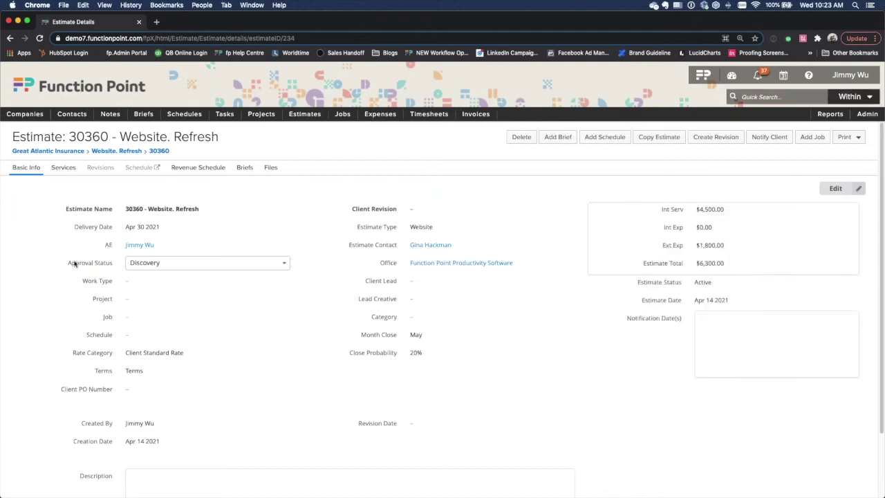
pyautogui.moveTo(59, 264); pyautogui.dragTo(117, 263)
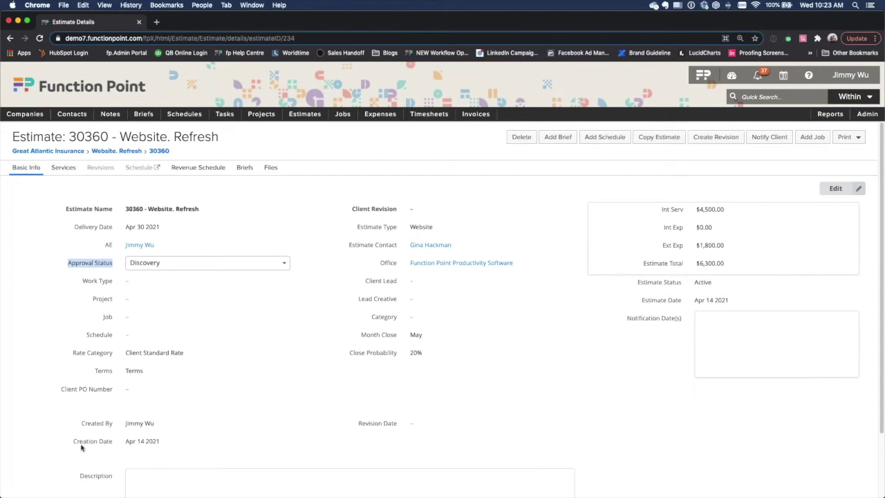
pyautogui.moveTo(350, 356); pyautogui.dragTo(436, 355)
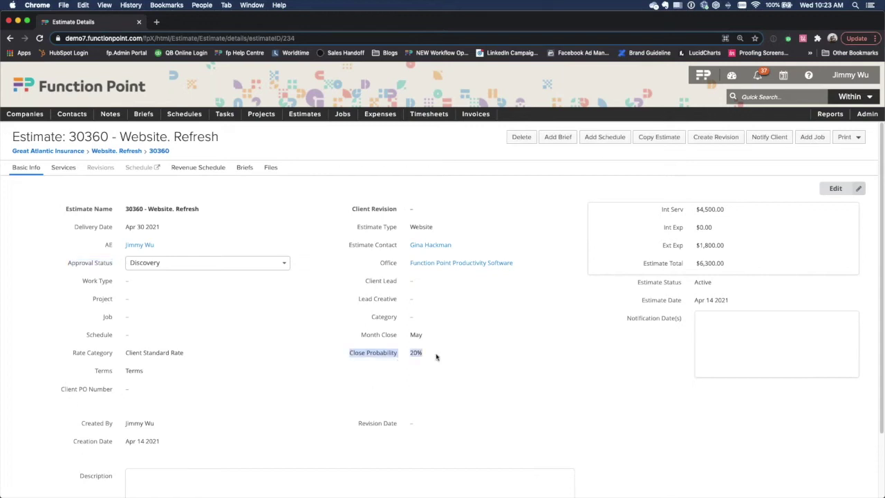
pyautogui.moveTo(336, 333); pyautogui.dragTo(441, 339)
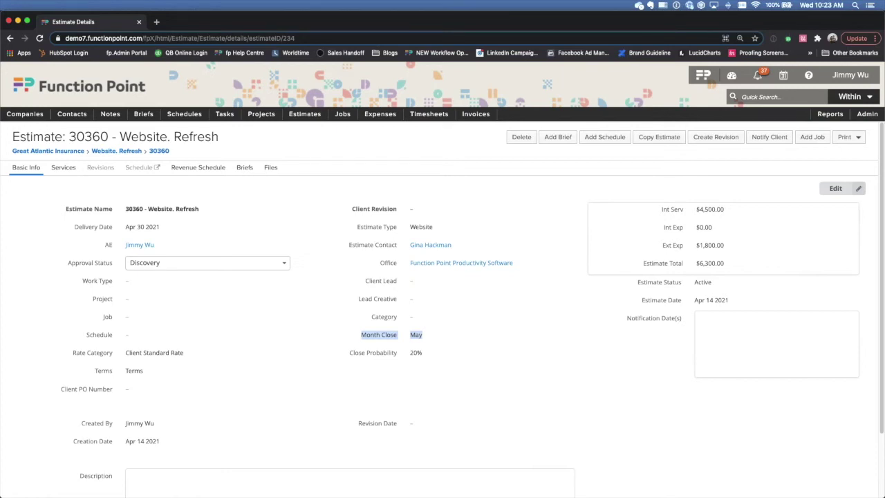
pyautogui.click(561, 312)
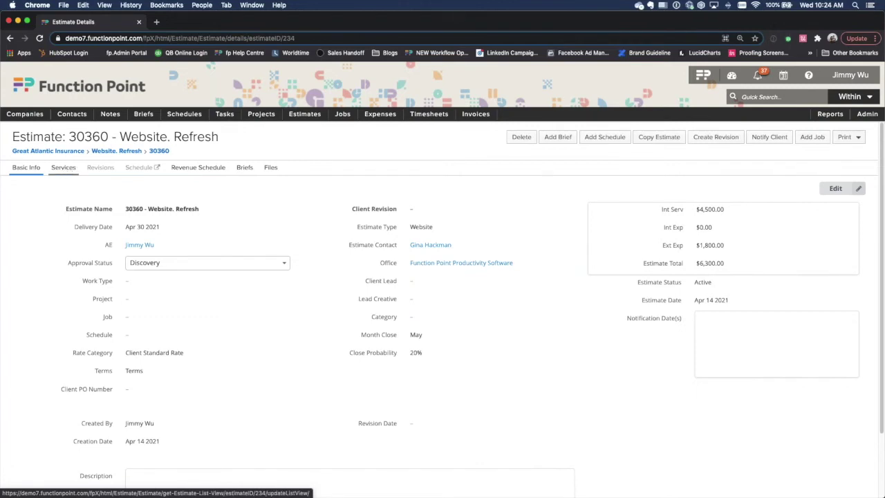
# - Produce the Detailed Estimate printout of the Website. Refresh estimate and examine its scope of work and costs
pyautogui.click(63, 168)
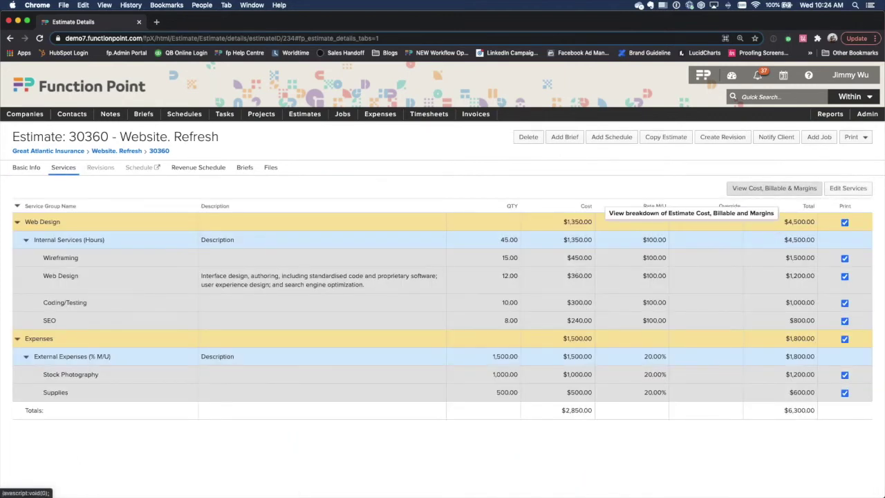
pyautogui.click(856, 137)
pyautogui.click(844, 166)
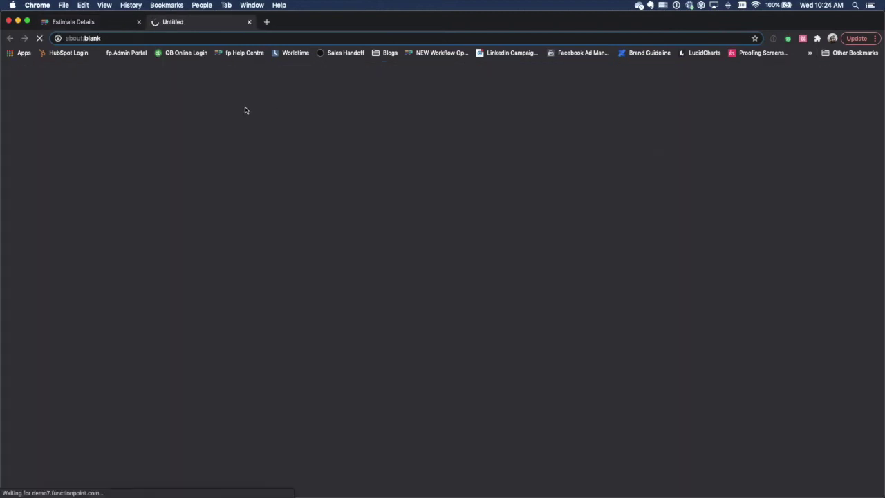
pyautogui.press('super+equal')
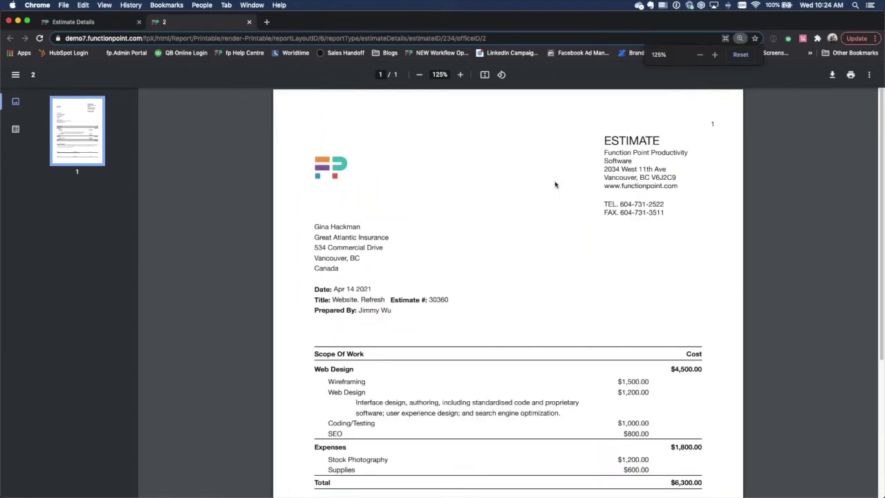
pyautogui.scroll(-2, 588, 261)
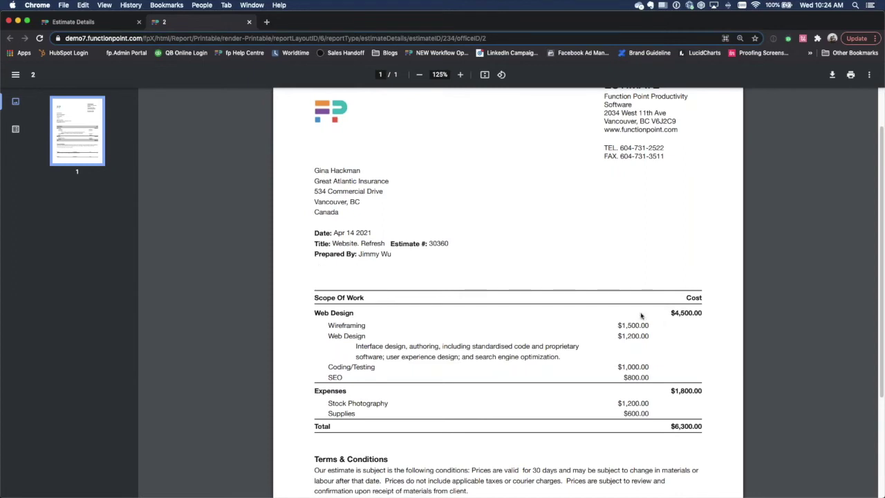
pyautogui.moveTo(329, 325); pyautogui.dragTo(373, 342)
pyautogui.moveTo(329, 367); pyautogui.dragTo(389, 369)
pyautogui.moveTo(650, 367); pyautogui.dragTo(612, 388)
pyautogui.click(668, 380)
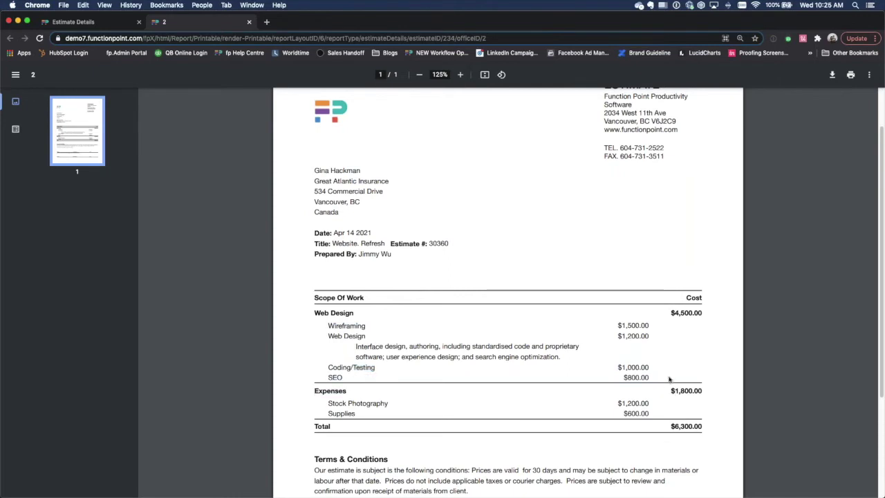
pyautogui.scroll(1, 669, 379)
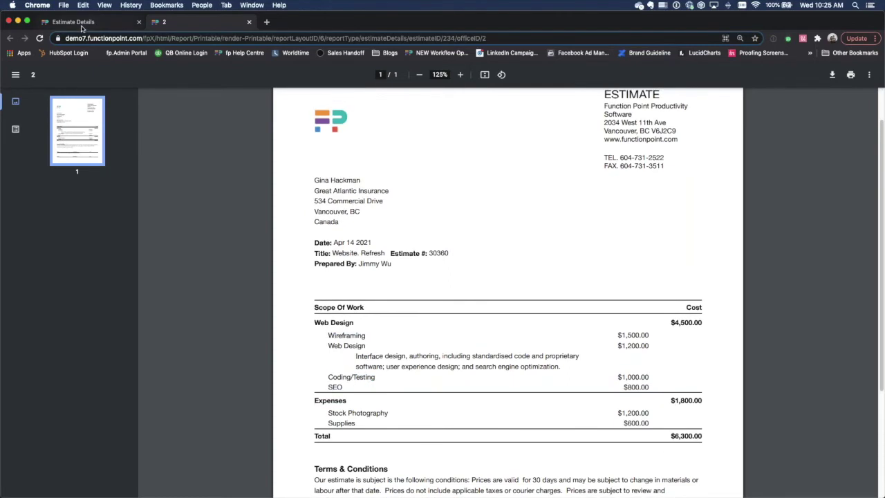
# - Return to the estimate's services and exclude the individual Web Design services from printing, keeping the Web Design group and the expense items printable
pyautogui.click(82, 27)
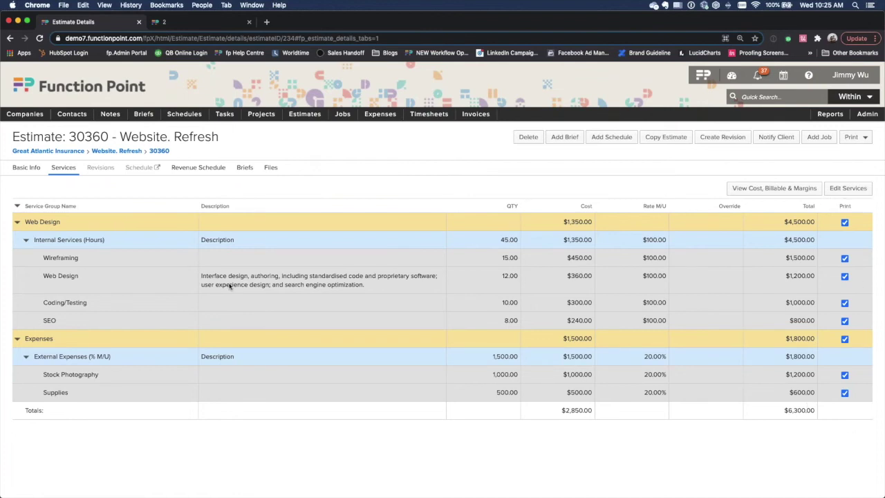
pyautogui.moveTo(27, 221); pyautogui.dragTo(66, 222)
pyautogui.click(845, 223)
pyautogui.click(845, 223)
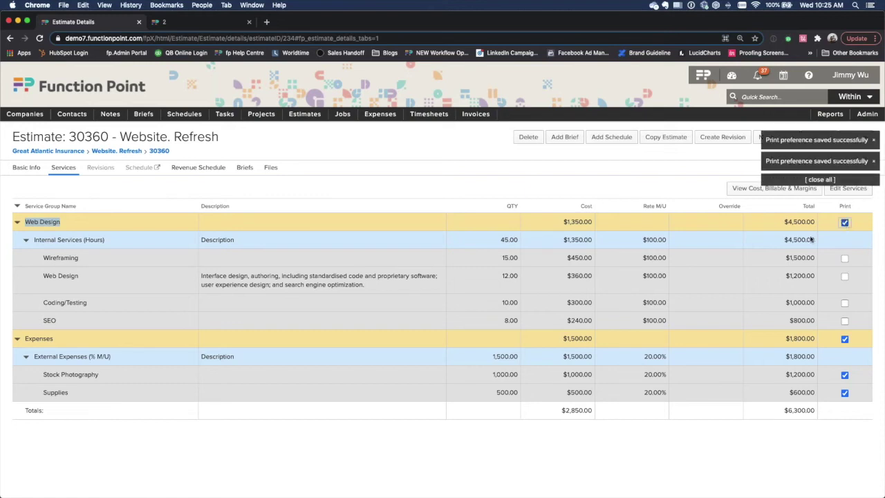
pyautogui.click(40, 339)
pyautogui.tripleClick(57, 375)
pyautogui.doubleClick(58, 392)
pyautogui.click(82, 392)
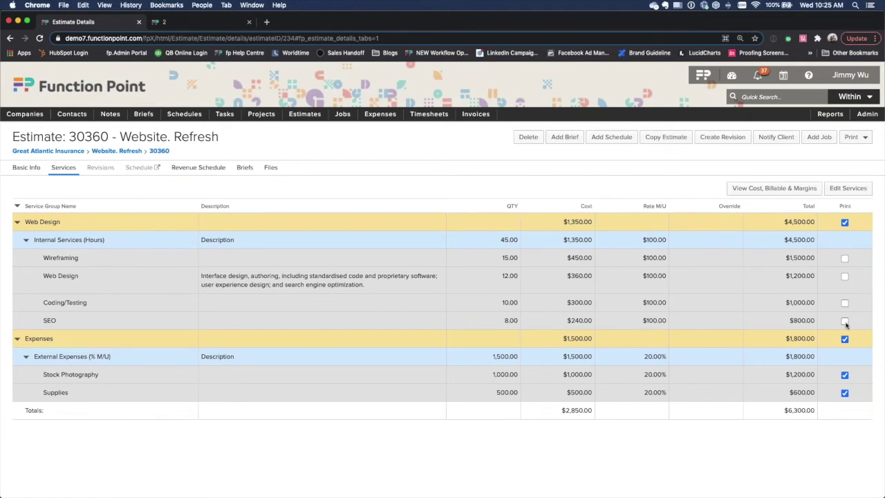
# - Produce the Detailed Estimate printout again and examine how the Web Design group and expense items are listed
pyautogui.click(854, 137)
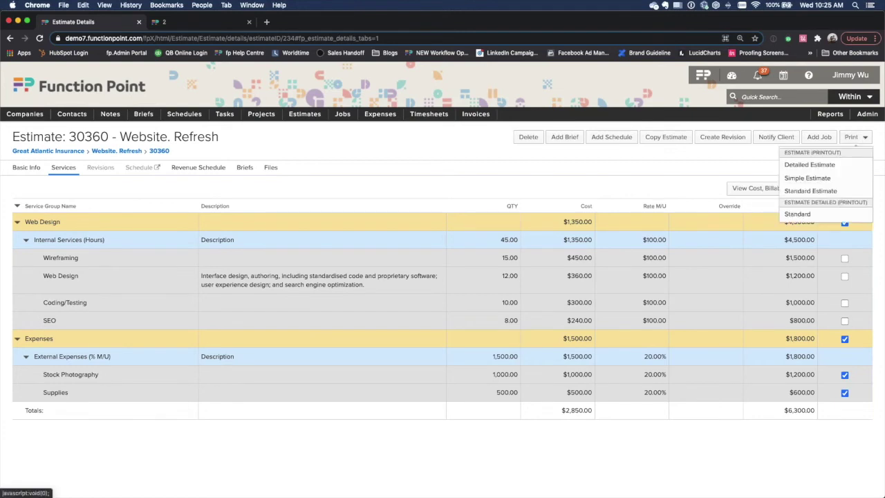
pyautogui.click(844, 165)
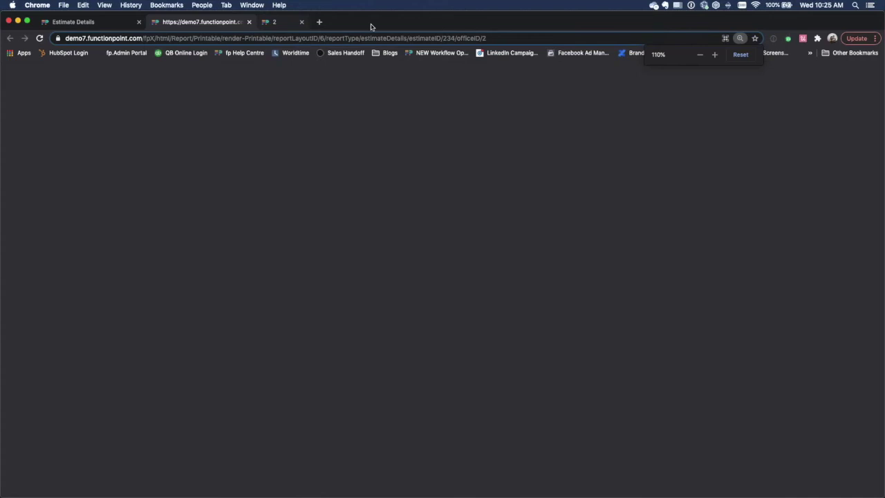
pyautogui.press('super+equal')
pyautogui.press('super+equal')
pyautogui.press('super+equal')
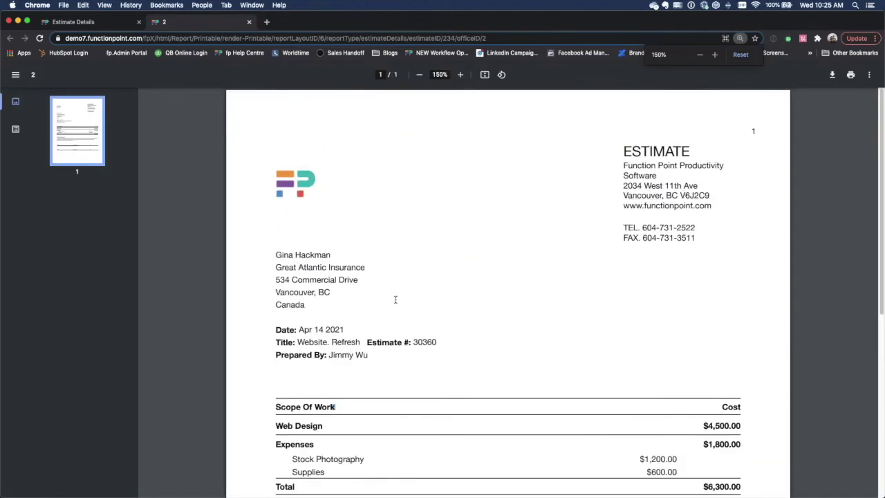
pyautogui.scroll(-3, 396, 299)
pyautogui.moveTo(276, 329); pyautogui.dragTo(332, 330)
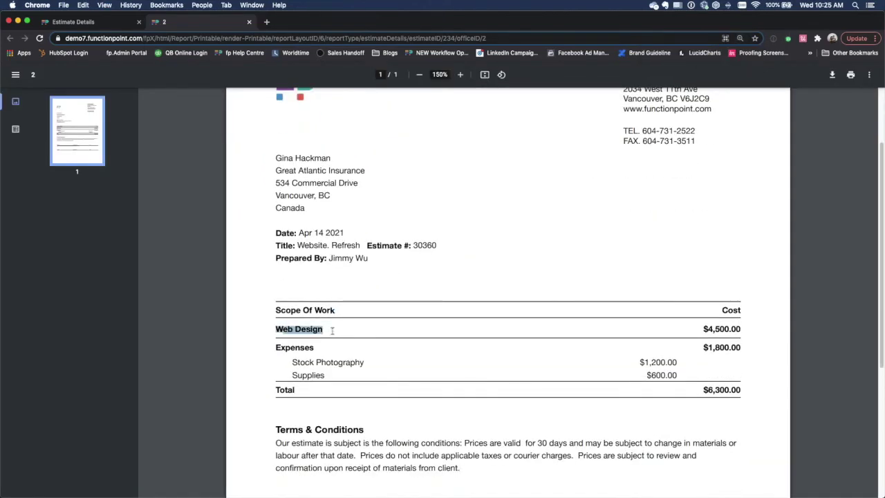
pyautogui.scroll(1, 311, 353)
pyautogui.moveTo(293, 366); pyautogui.dragTo(365, 367)
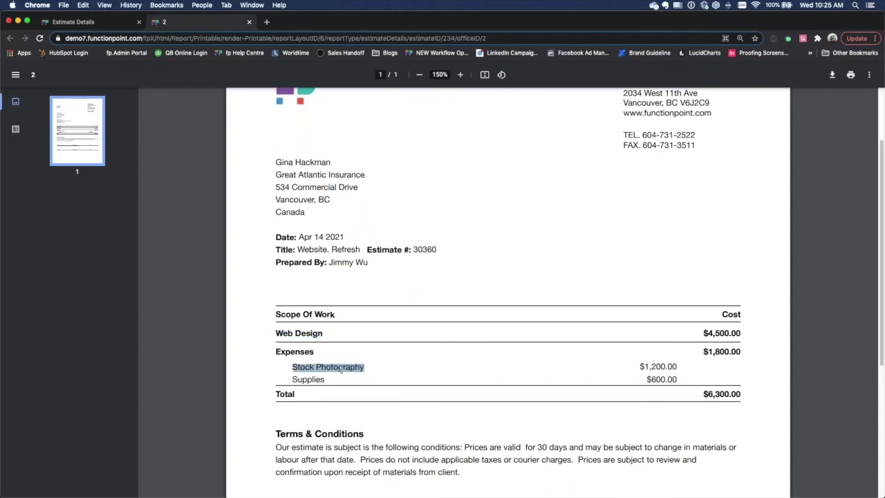
pyautogui.moveTo(294, 375); pyautogui.dragTo(332, 367)
pyautogui.click(335, 379)
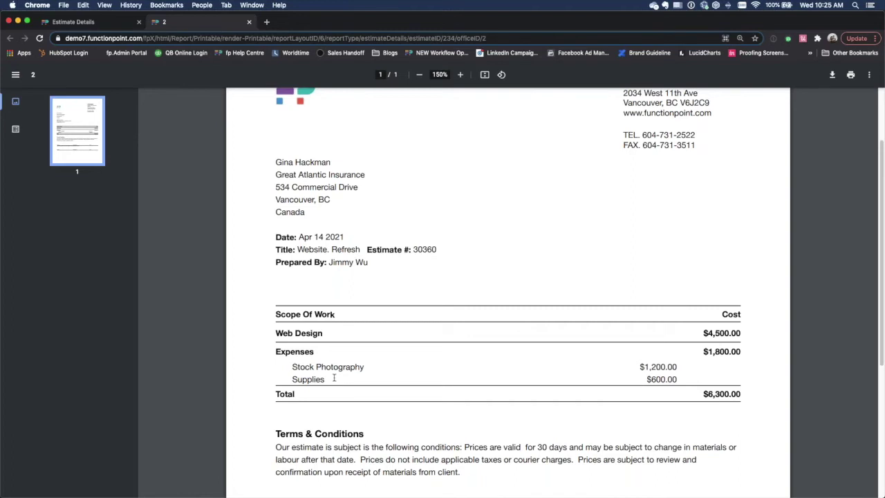
# - Return to the estimate and add the Research, Sketching/Roughs and Design services from the Creative Services group
pyautogui.hotkey('ctrl', 'Tab')
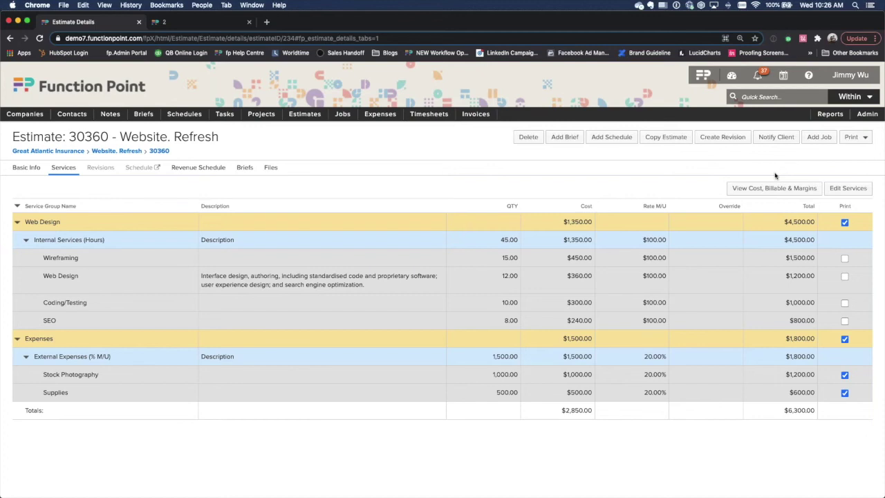
pyautogui.click(847, 188)
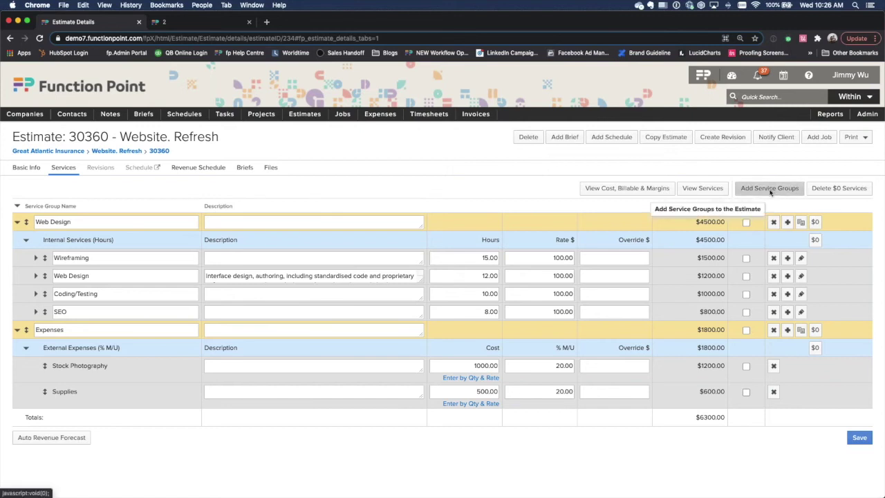
pyautogui.click(770, 189)
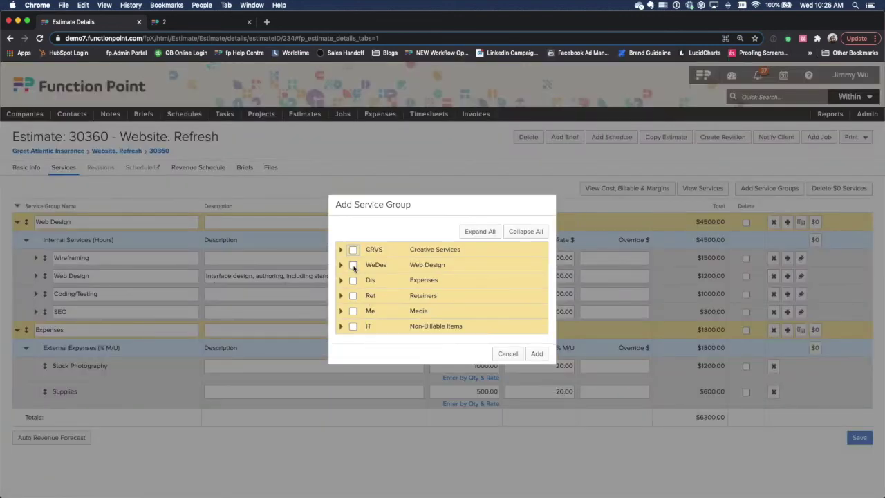
pyautogui.click(340, 250)
pyautogui.click(354, 280)
pyautogui.click(354, 296)
pyautogui.click(354, 311)
pyautogui.click(536, 423)
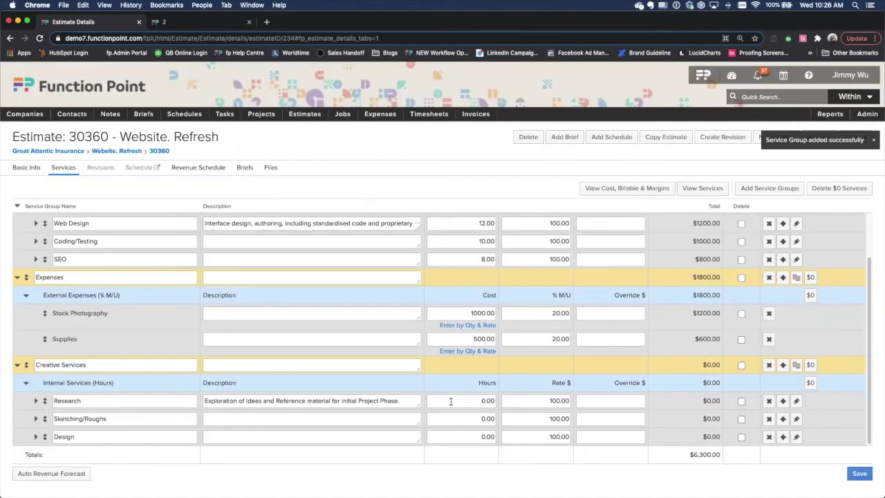
# - Set the hours to 15 for Research, 12 for Sketching/Roughs and 5 for Design, and save the estimate's services
pyautogui.click(451, 401)
pyautogui.write('15')
pyautogui.click(460, 419)
pyautogui.write('12')
pyautogui.click(468, 436)
pyautogui.write('5')
pyautogui.click(687, 411)
pyautogui.click(859, 473)
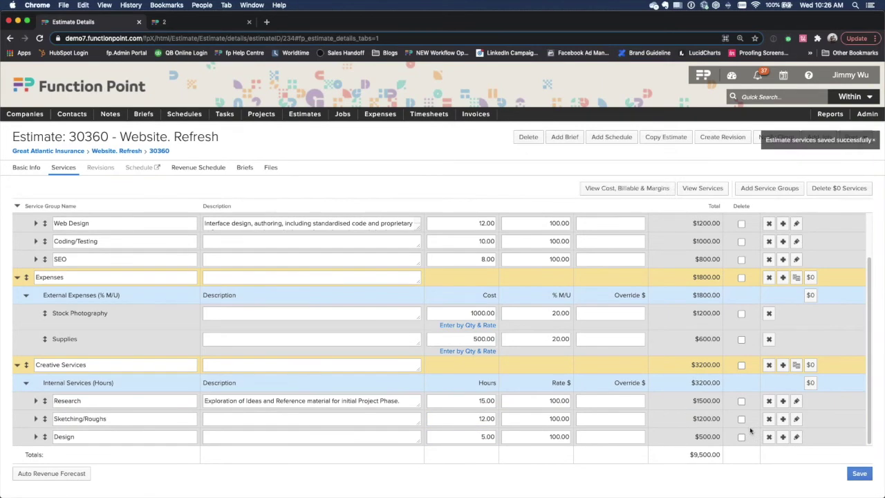
# - Rename the Creative Services group as Design and save the estimate's services
pyautogui.click(167, 364)
pyautogui.write('Des')
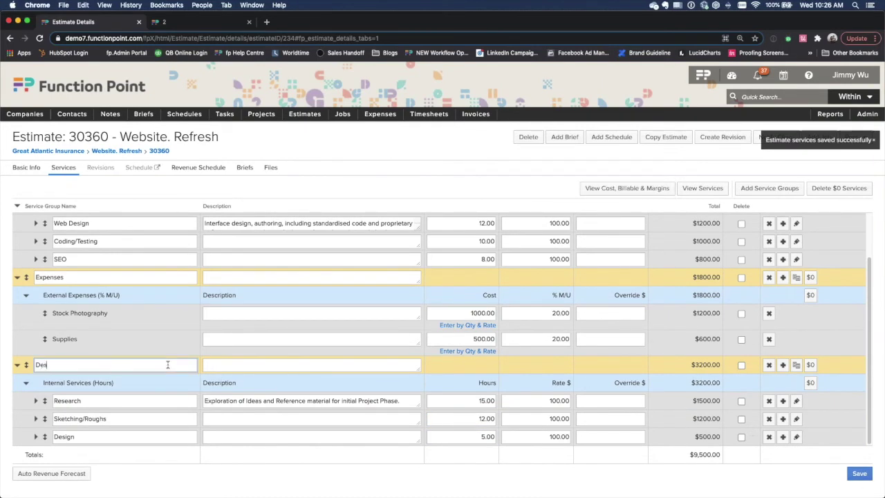
pyautogui.write('ign.')
pyautogui.click(860, 473)
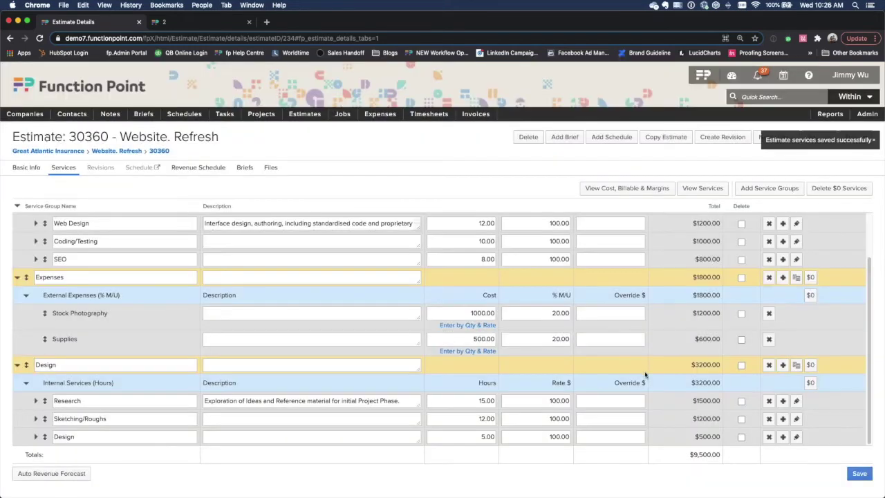
# - Delete the Design service group from the estimate
pyautogui.moveTo(691, 365); pyautogui.dragTo(732, 366)
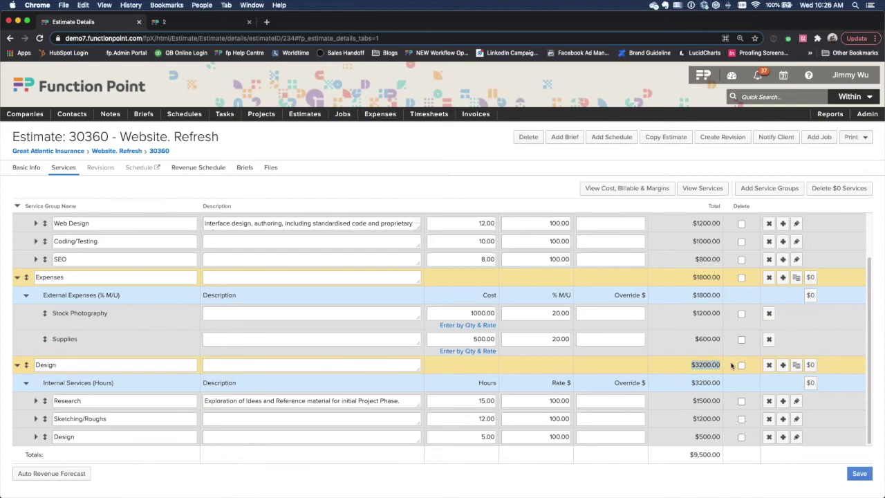
pyautogui.scroll(2, 731, 365)
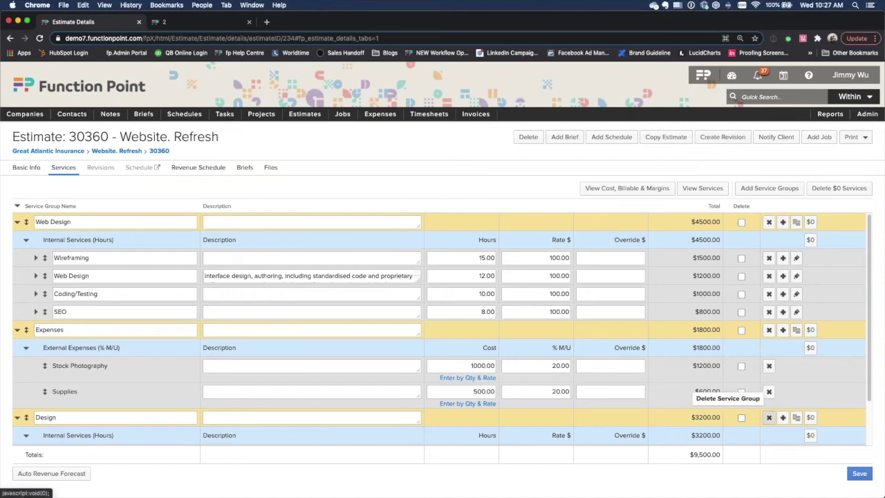
pyautogui.click(768, 417)
pyautogui.click(578, 309)
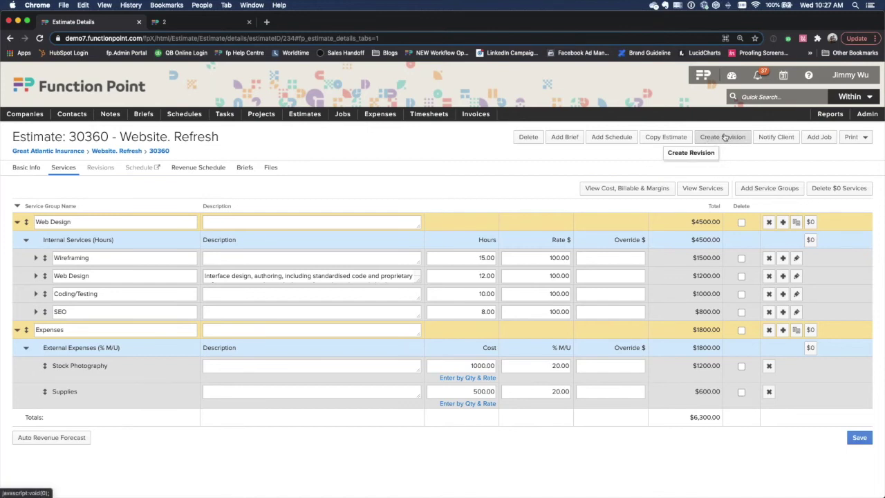
# - Create an editable revision of the estimate and add the Research and Sketching/Roughs services from Creative Services to it
pyautogui.click(724, 137)
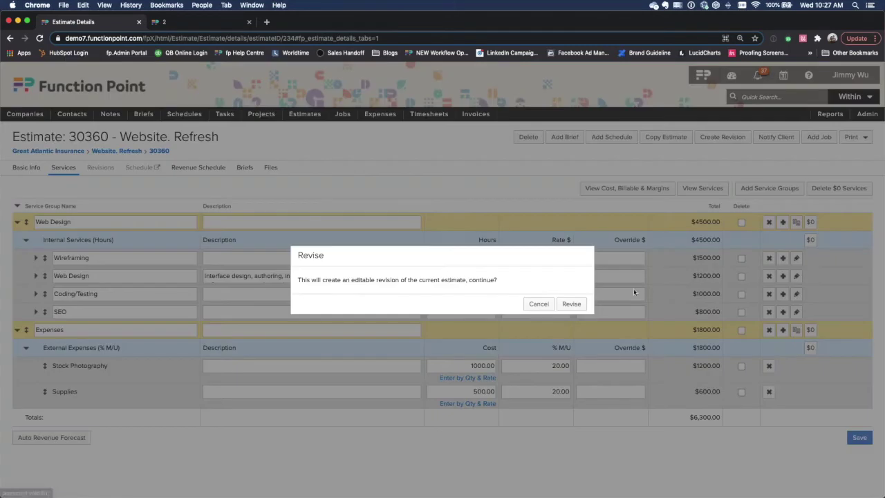
pyautogui.click(572, 305)
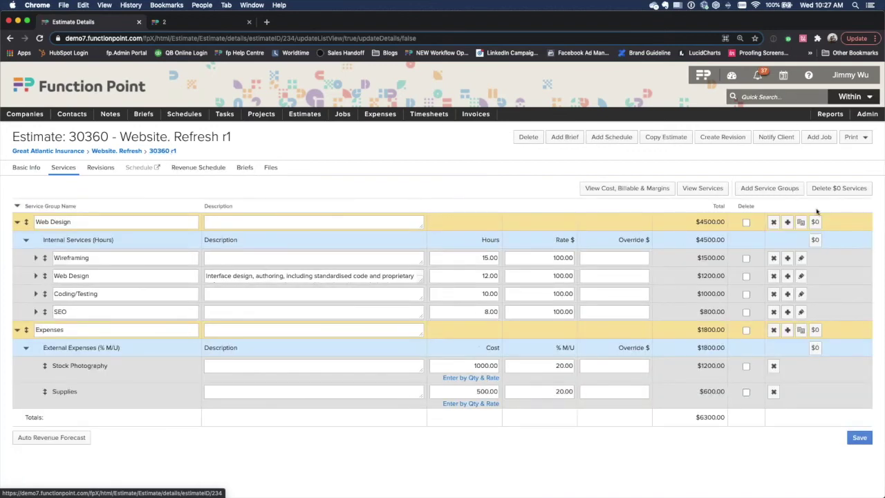
pyautogui.click(769, 188)
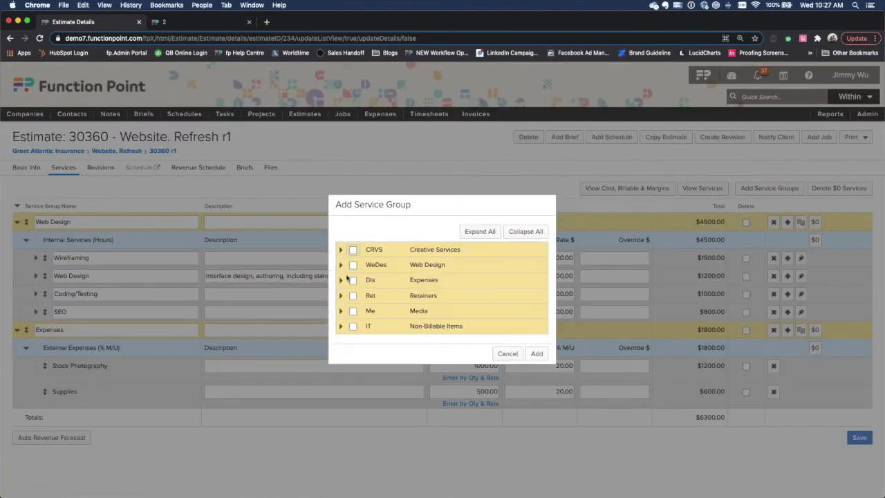
pyautogui.click(341, 251)
pyautogui.click(354, 280)
pyautogui.click(354, 295)
pyautogui.click(536, 422)
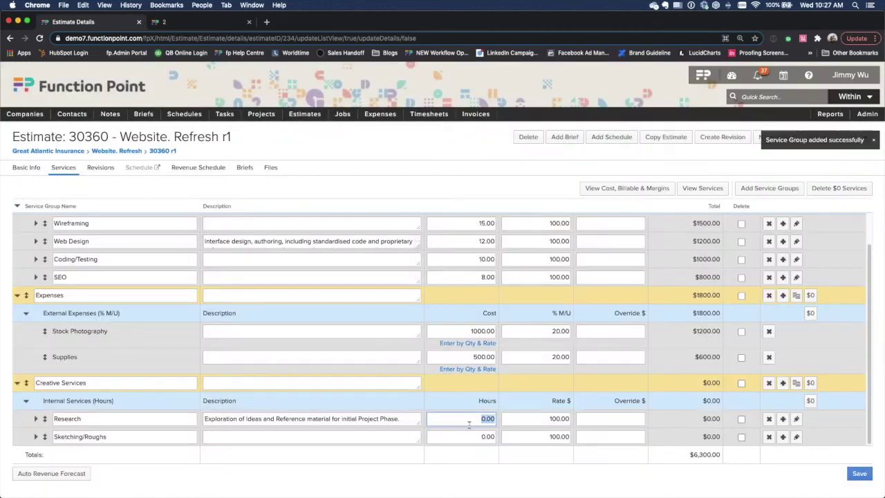
# - Set the revision's hours to 15 for Research and 10 for Sketching/Roughs, save the services, and check the estimate total
pyautogui.click(467, 420)
pyautogui.write('15')
pyautogui.click(470, 437)
pyautogui.write('10')
pyautogui.click(860, 473)
pyautogui.scroll(2, 688, 374)
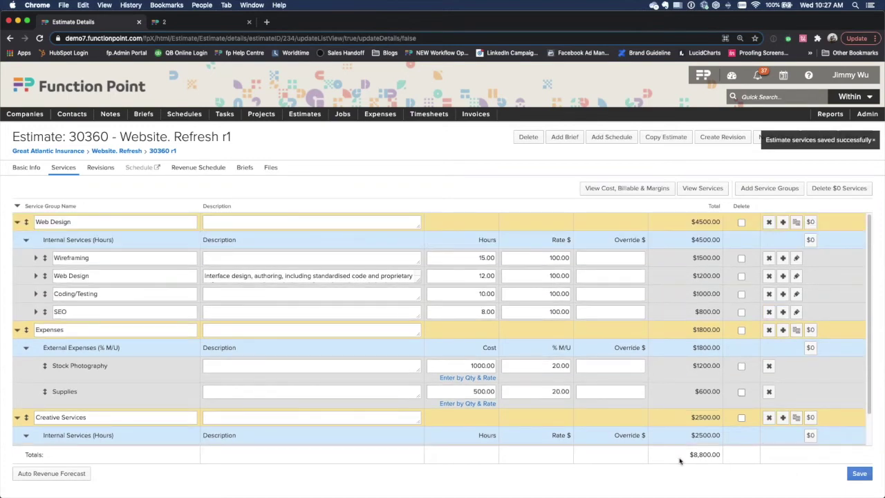
pyautogui.moveTo(681, 459); pyautogui.dragTo(751, 458)
pyautogui.click(626, 420)
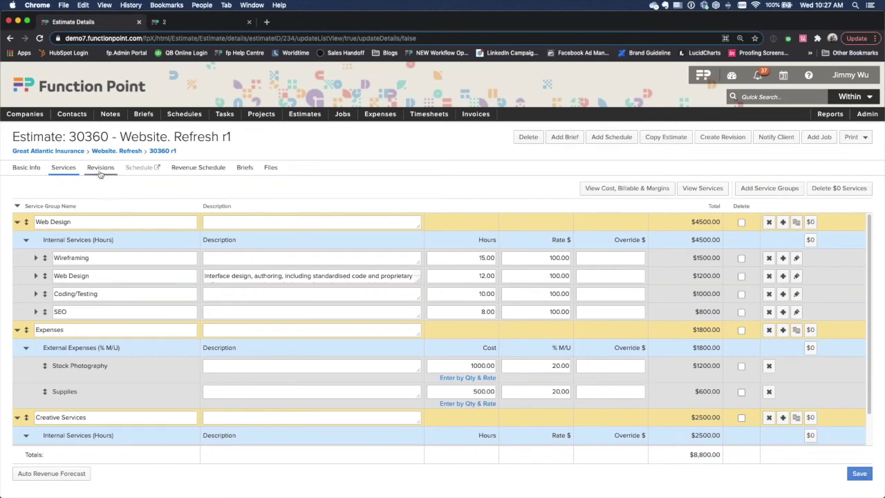
# - Compare the dates, statuses and subtotals of the estimate's revisions, and make the original historical version the active estimate
pyautogui.click(101, 168)
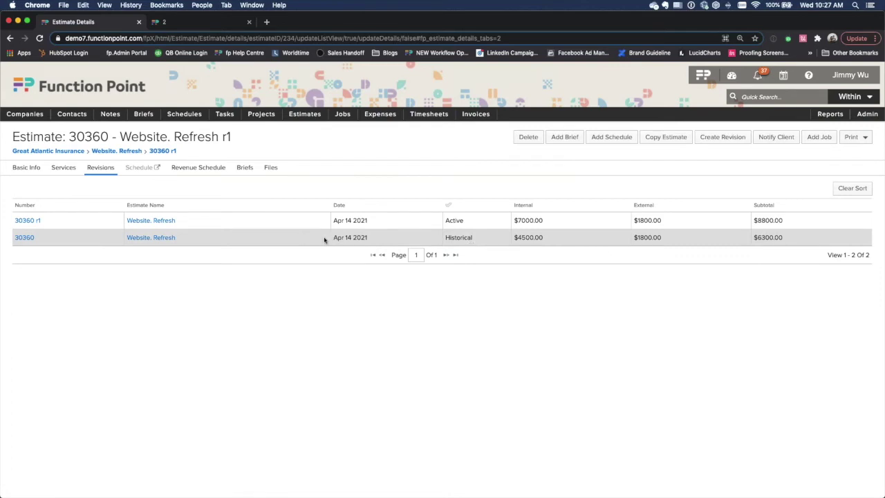
pyautogui.tripleClick(370, 237)
pyautogui.tripleClick(451, 237)
pyautogui.tripleClick(792, 241)
pyautogui.tripleClick(794, 222)
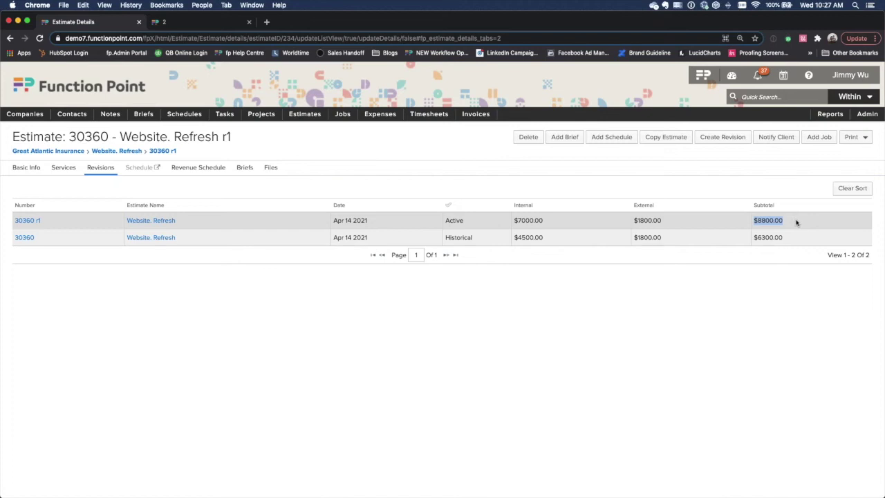
pyautogui.click(804, 227)
pyautogui.tripleClick(818, 227)
pyautogui.click(147, 238)
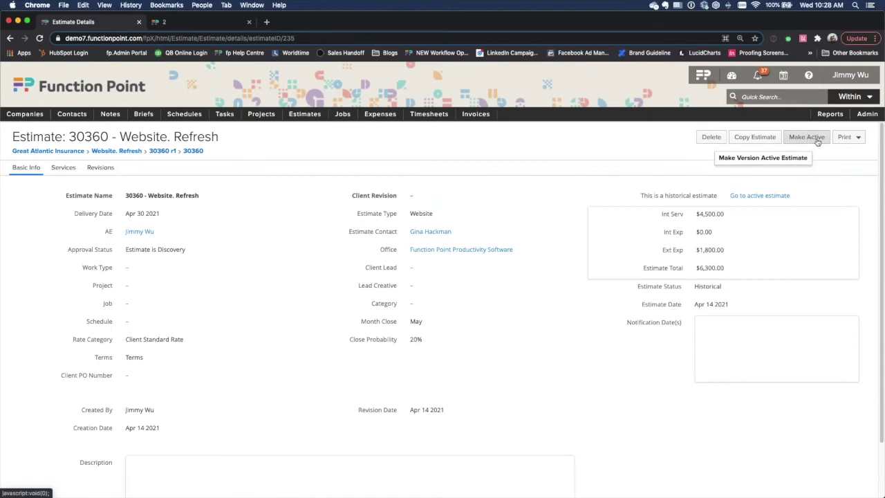
pyautogui.click(816, 139)
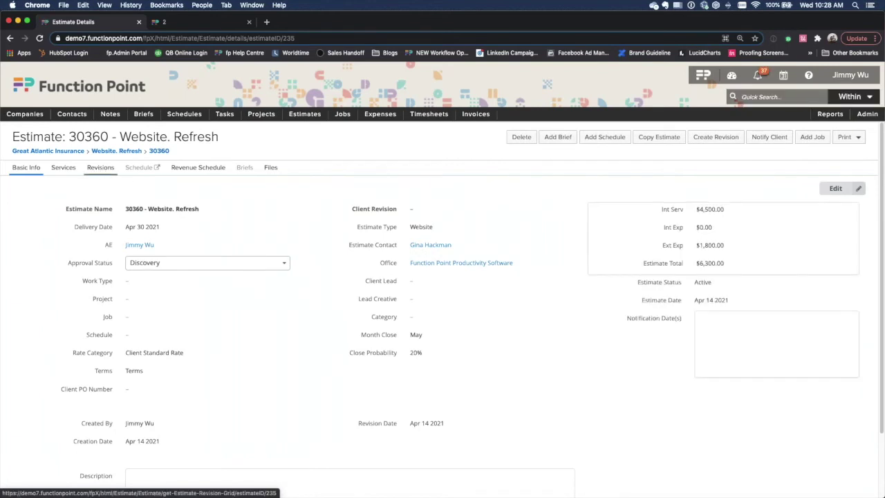
# - Exclude the Web Design and Expenses service groups from printing in the estimate's historical revision r1
pyautogui.click(100, 168)
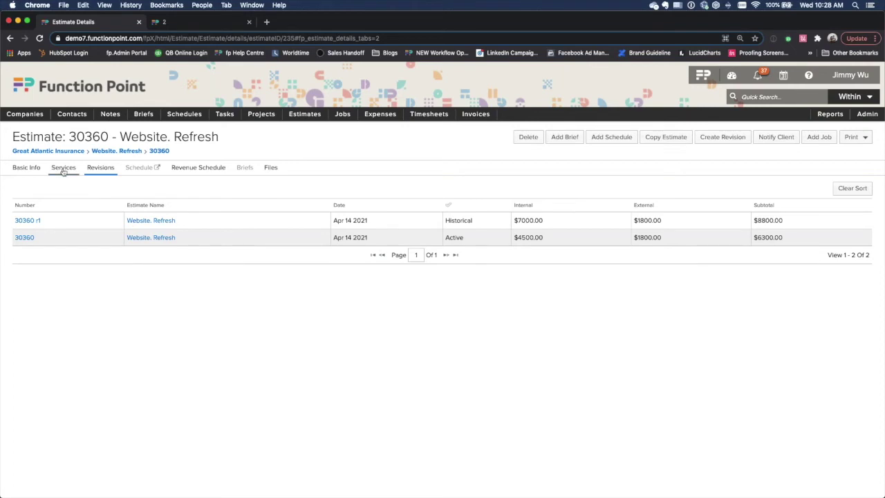
pyautogui.click(175, 222)
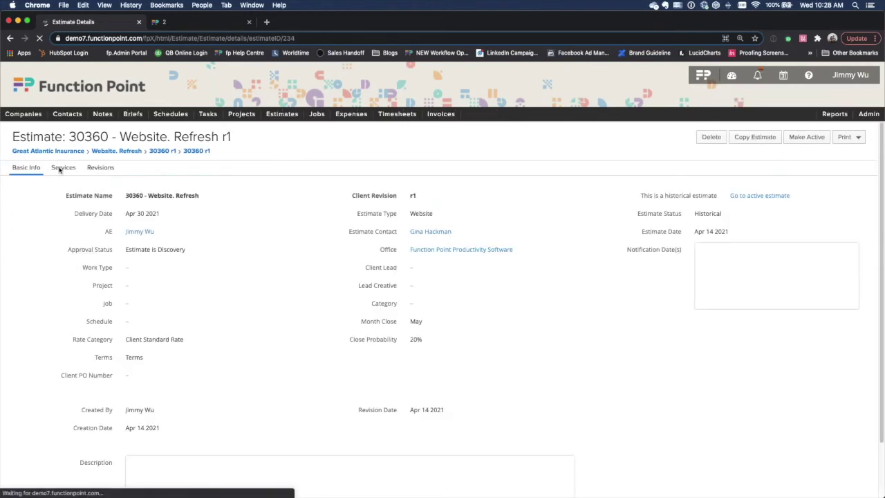
pyautogui.click(63, 167)
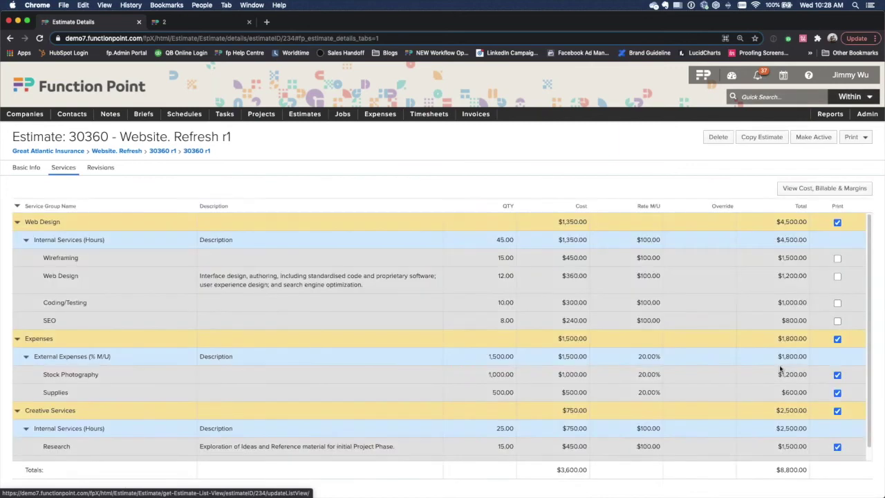
pyautogui.click(837, 222)
pyautogui.click(837, 222)
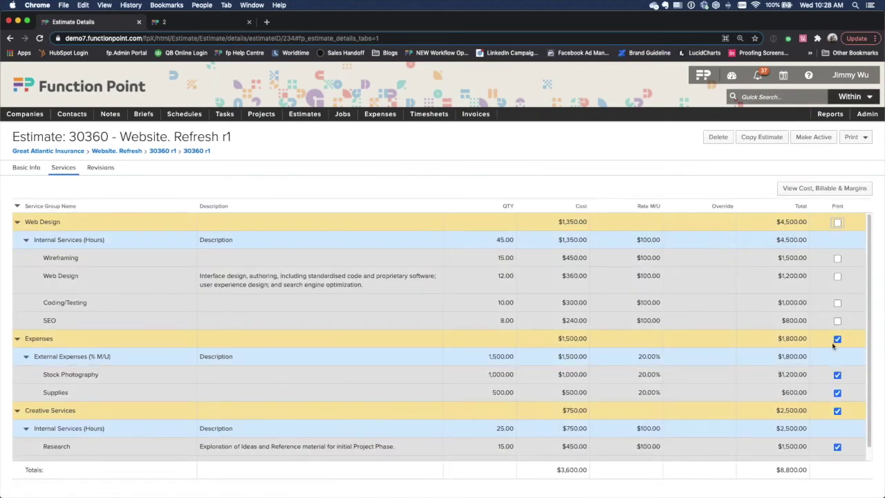
pyautogui.click(838, 340)
pyautogui.scroll(-1, 774, 424)
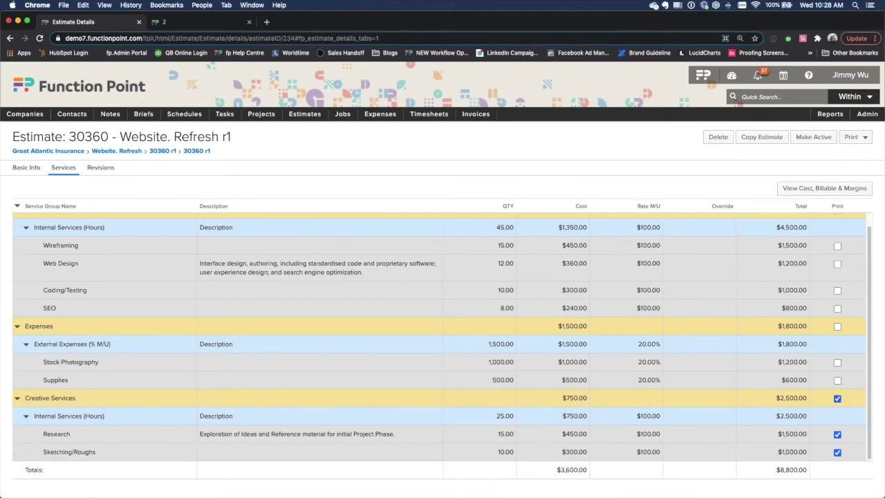
# - Generate the Detailed Estimate printout of revision r1
pyautogui.click(853, 138)
pyautogui.click(855, 138)
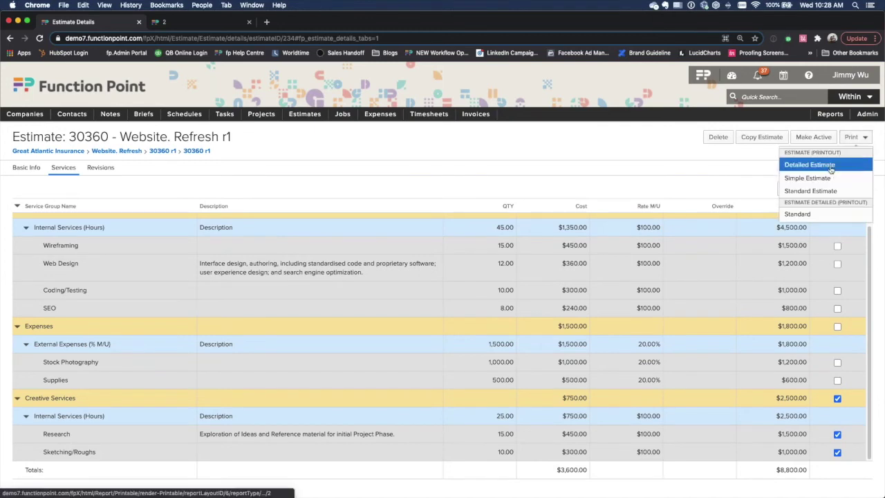
pyautogui.click(830, 168)
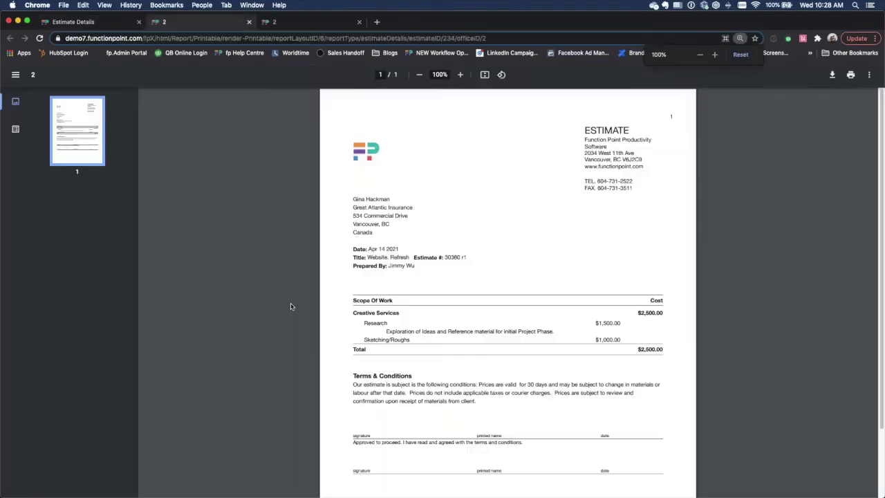
pyautogui.press('super+equal')
pyautogui.press('super+equal')
pyautogui.press('super+equal')
pyautogui.scroll(-1, 291, 306)
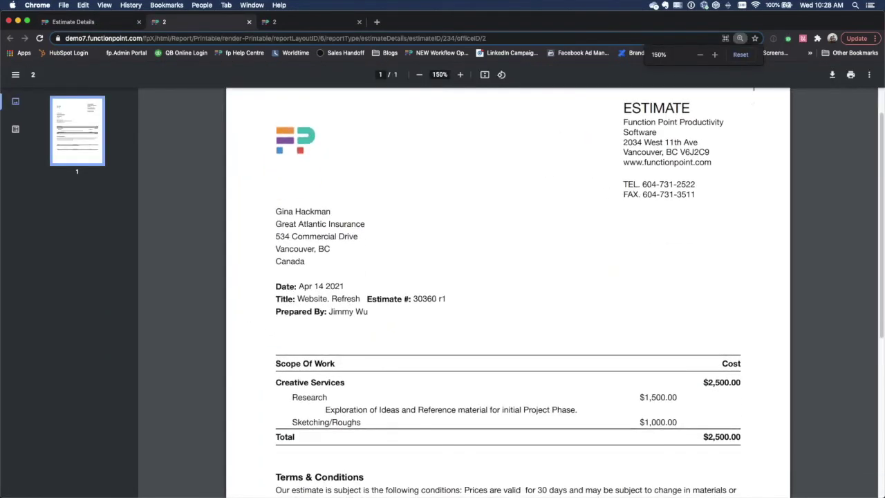
# - Check the Creative Services lines in the printout's scope of work, close the extra printout, and return to the estimate
pyautogui.tripleClick(334, 385)
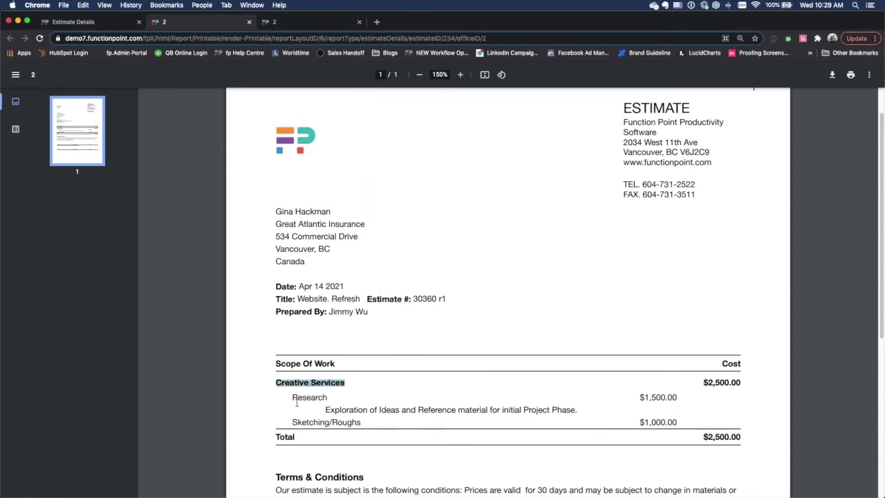
pyautogui.moveTo(291, 421); pyautogui.dragTo(409, 426)
pyautogui.click(408, 426)
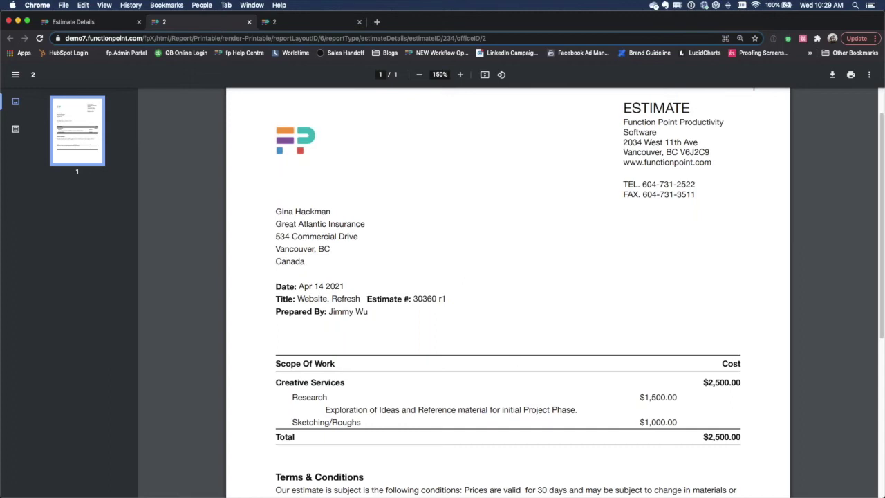
pyautogui.click(279, 262)
pyautogui.click(360, 23)
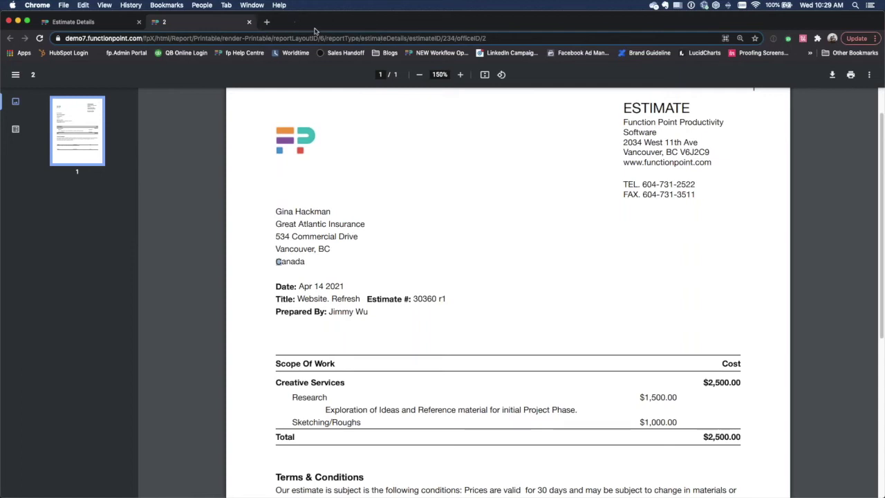
pyautogui.click(79, 24)
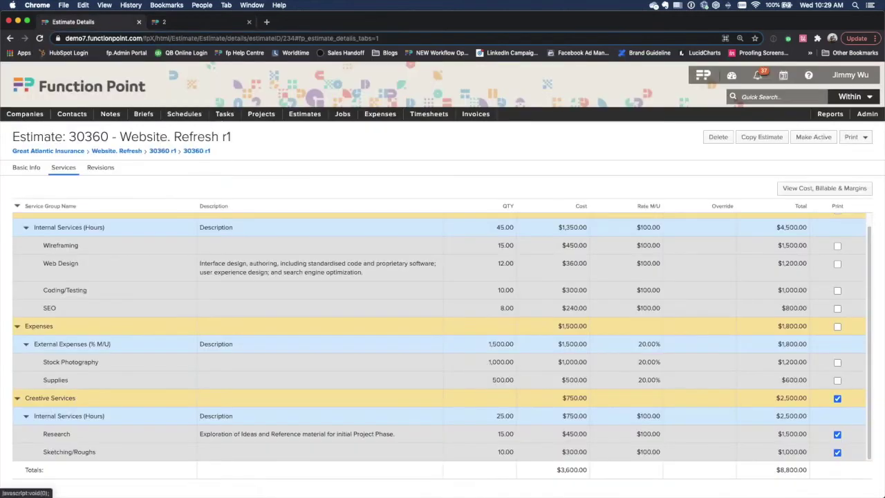
pyautogui.moveTo(21, 115)
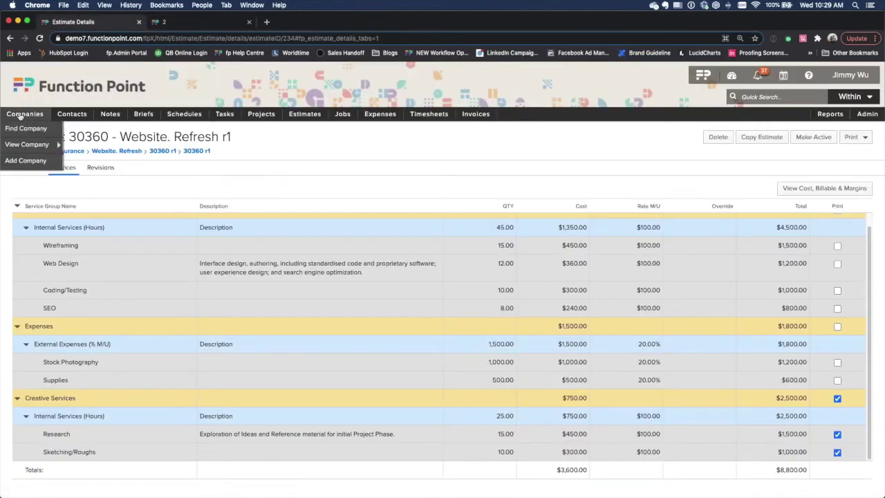
pyautogui.moveTo(110, 115)
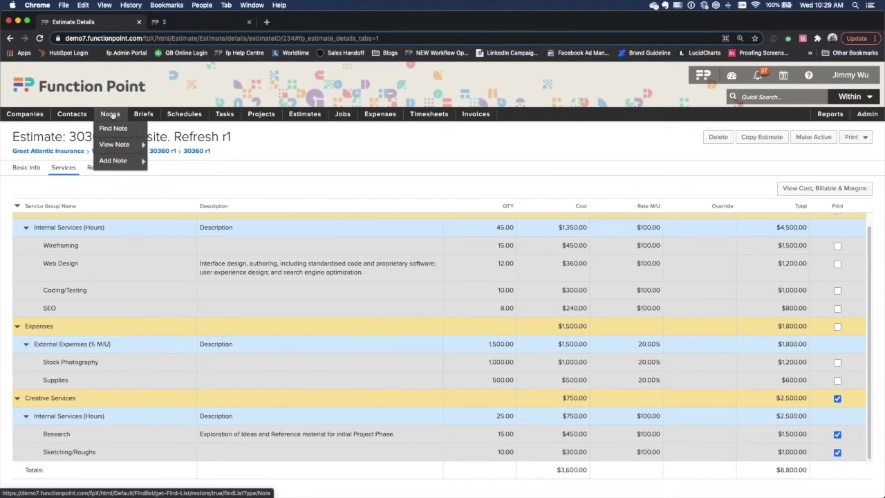
pyautogui.moveTo(143, 118)
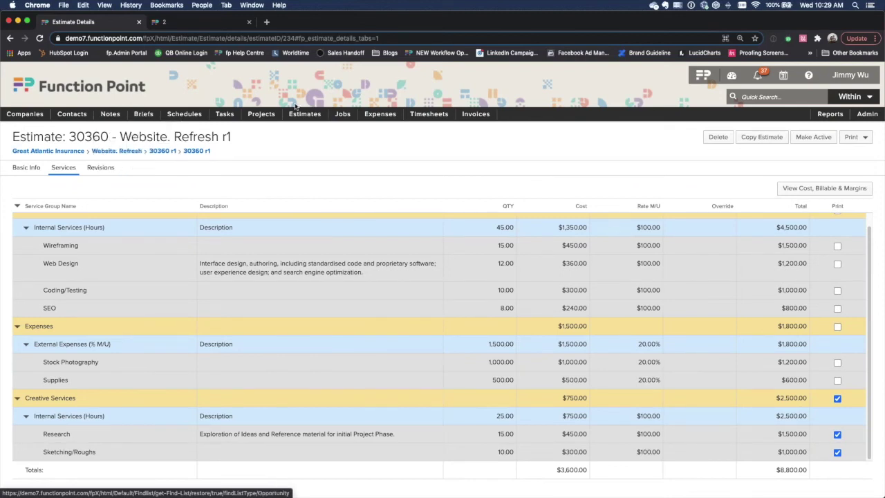
pyautogui.moveTo(304, 117)
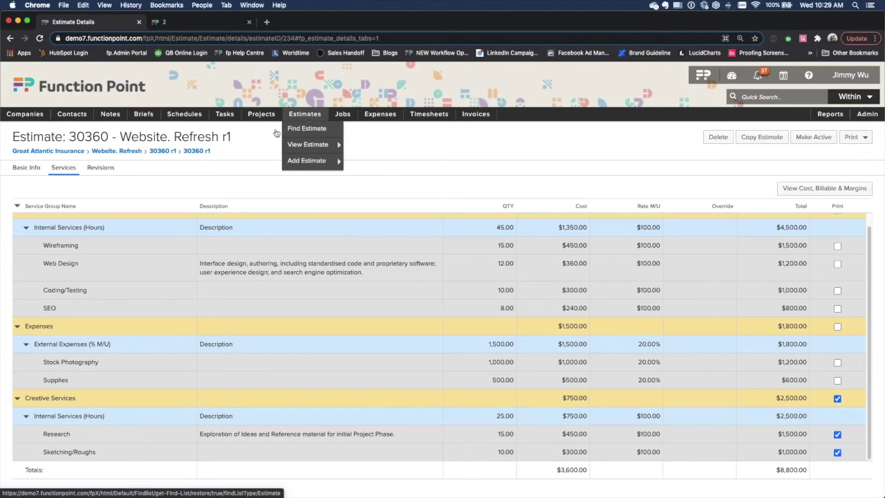
# - Review the revision's basic information, including its month close
pyautogui.click(22, 170)
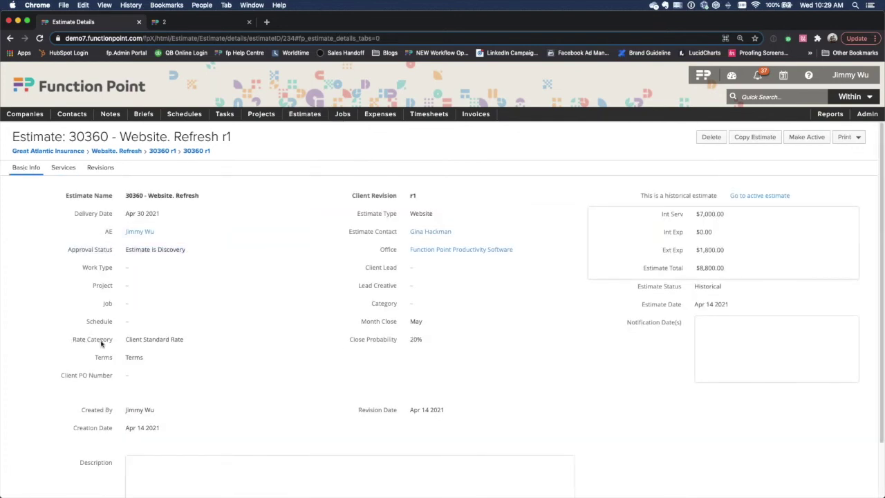
pyautogui.moveTo(354, 327); pyautogui.dragTo(435, 325)
pyautogui.click(435, 325)
# - Search for active estimates with April as the closing month and a close probability of >50
pyautogui.moveTo(315, 118)
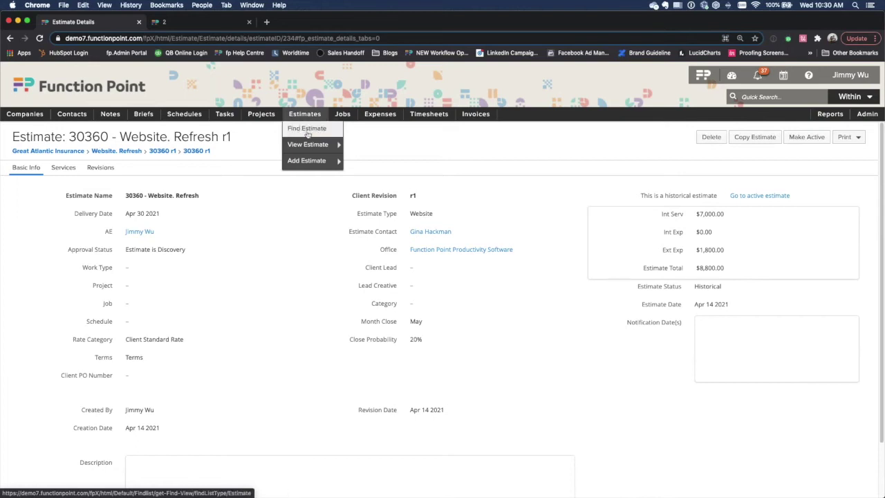
pyautogui.click(314, 133)
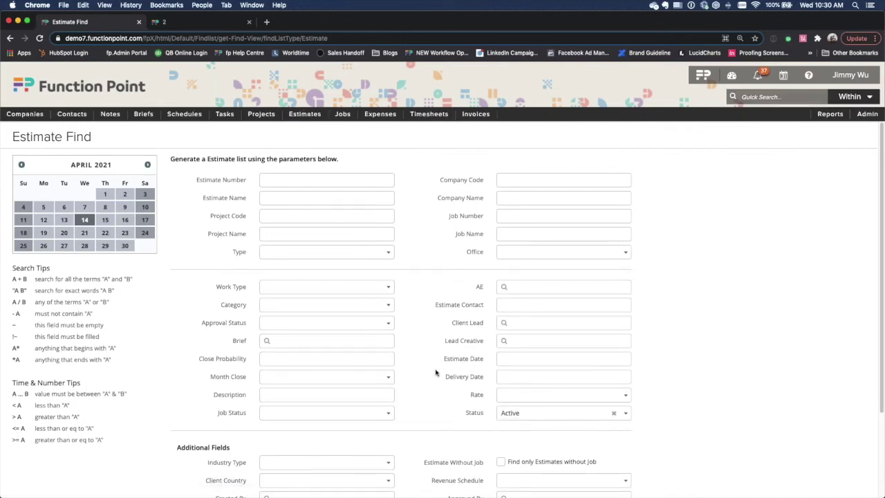
pyautogui.click(337, 376)
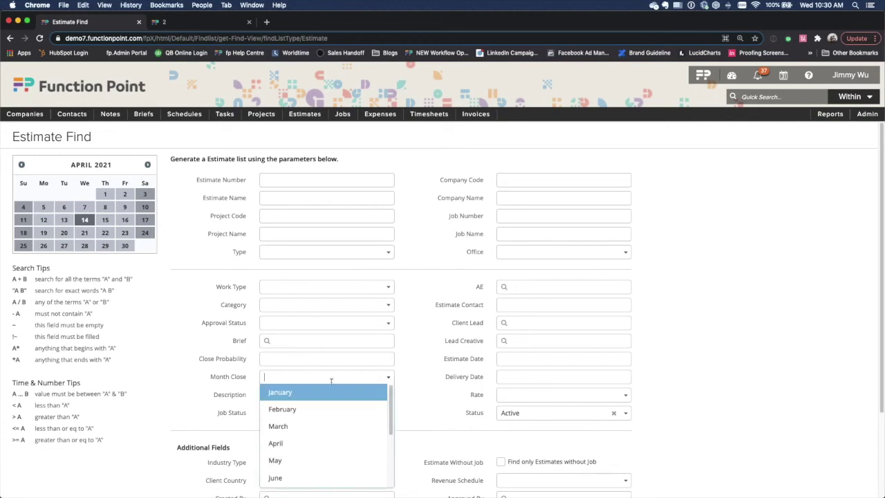
pyautogui.click(329, 446)
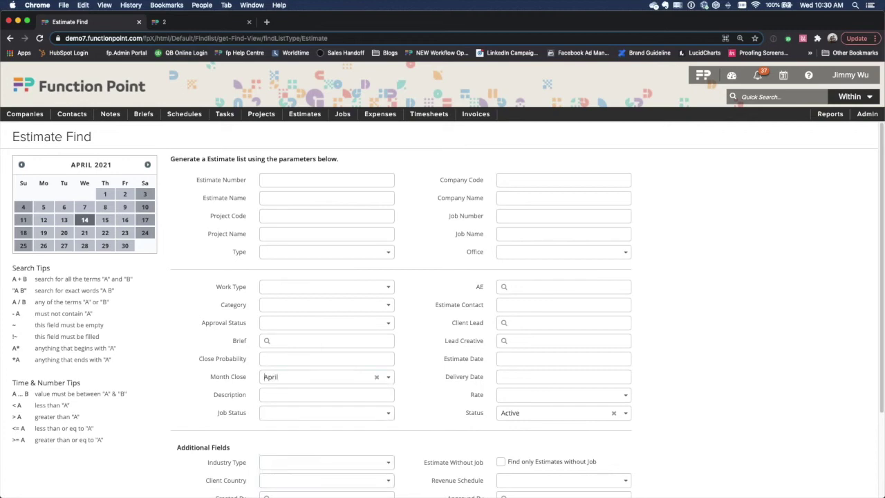
pyautogui.click(290, 358)
pyautogui.write('>50')
pyautogui.click(457, 352)
pyautogui.scroll(-3, 436, 380)
pyautogui.press('Return')
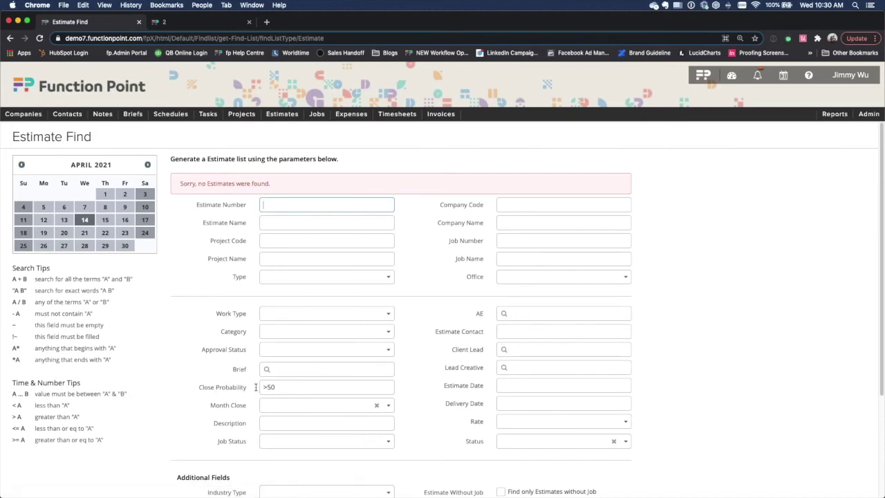
# - Clear the month close criterion and rerun the search for active estimates with a close probability of >50
pyautogui.click(376, 402)
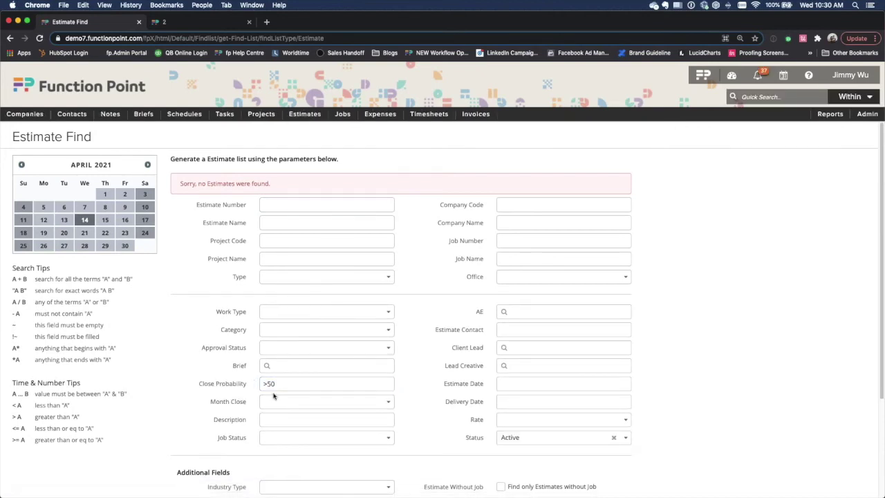
pyautogui.scroll(-5, 273, 396)
pyautogui.click(520, 479)
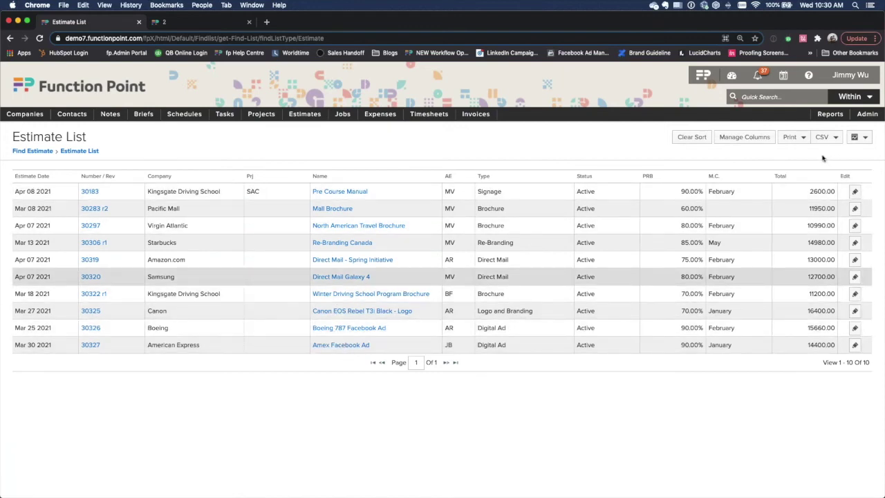
# - Open the CRM & Sales category of the standard reports
pyautogui.moveTo(832, 114)
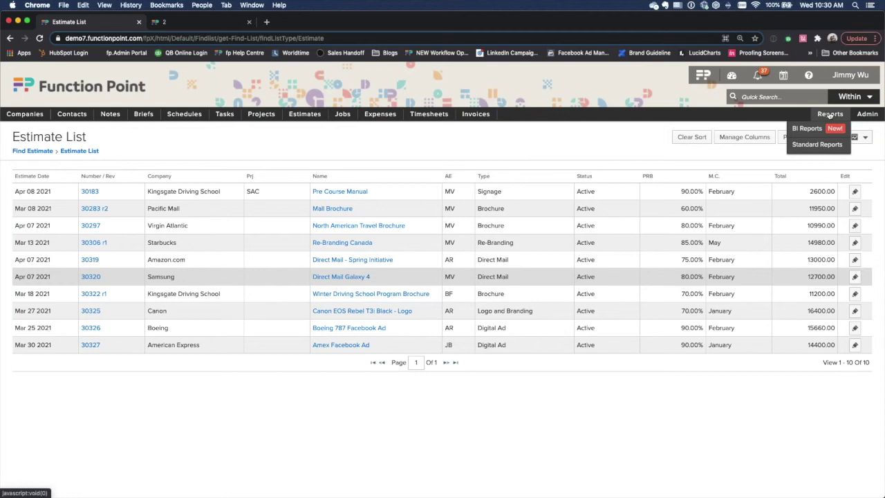
pyautogui.click(812, 144)
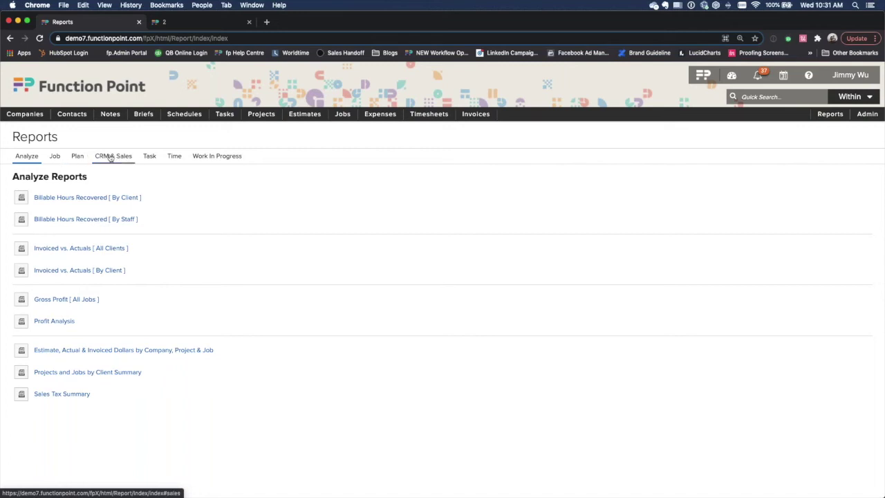
pyautogui.click(110, 157)
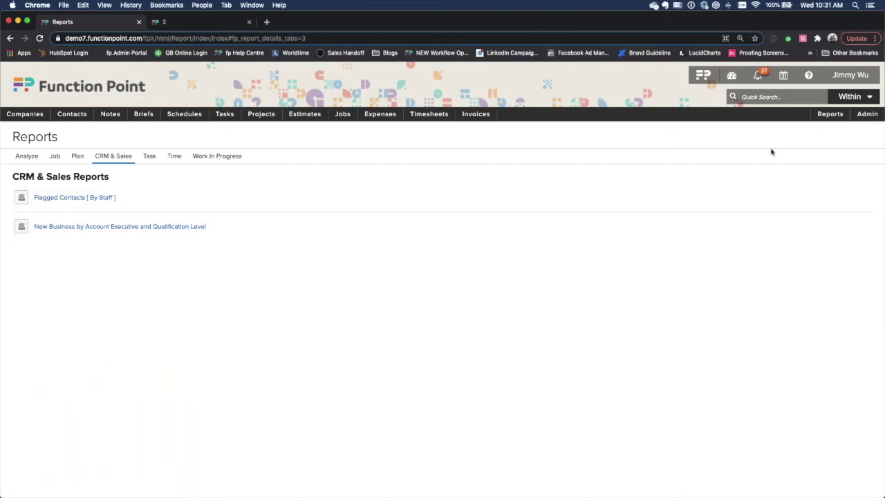
# - Open the signed-in staff member's permissions from the staff and rates administration and submit them with all permission groups enabled
pyautogui.click(867, 114)
pyautogui.moveTo(814, 161)
pyautogui.click(706, 209)
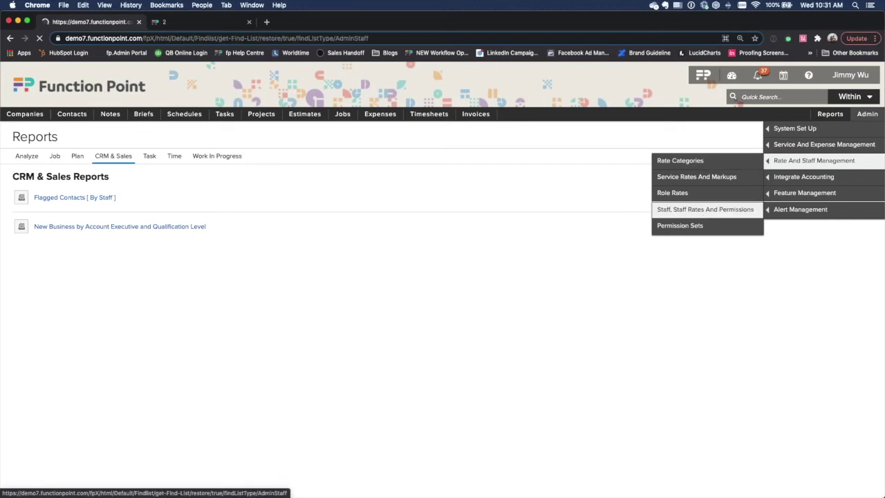
pyautogui.scroll(-5, 306, 307)
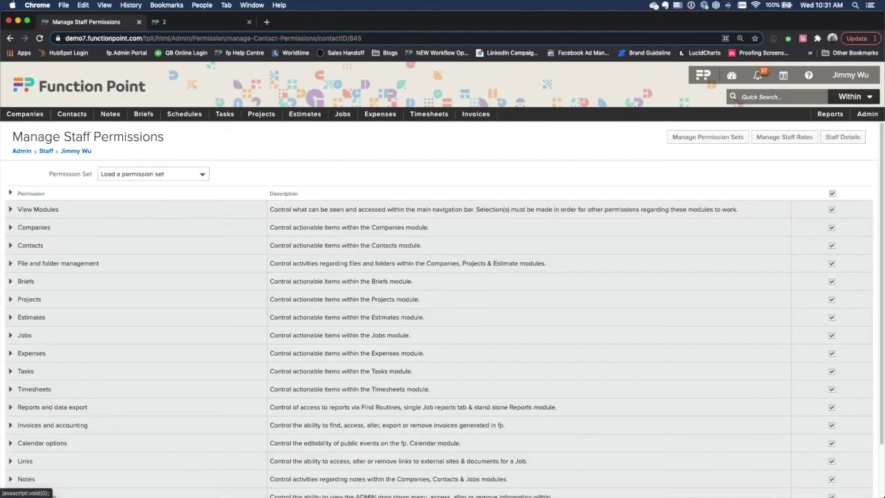
pyautogui.scroll(-2, 837, 198)
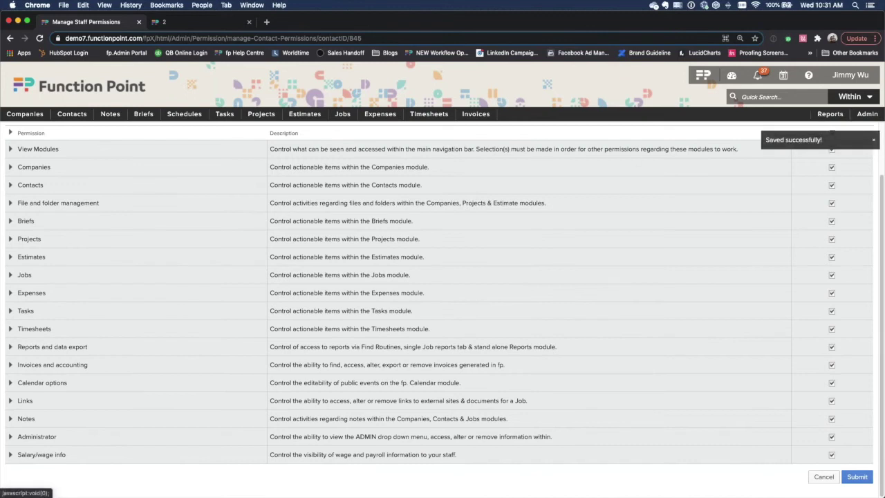
# - Open the parameters of the CRM & Sales report New Business by Account Executive and Qualification Level
pyautogui.click(808, 129)
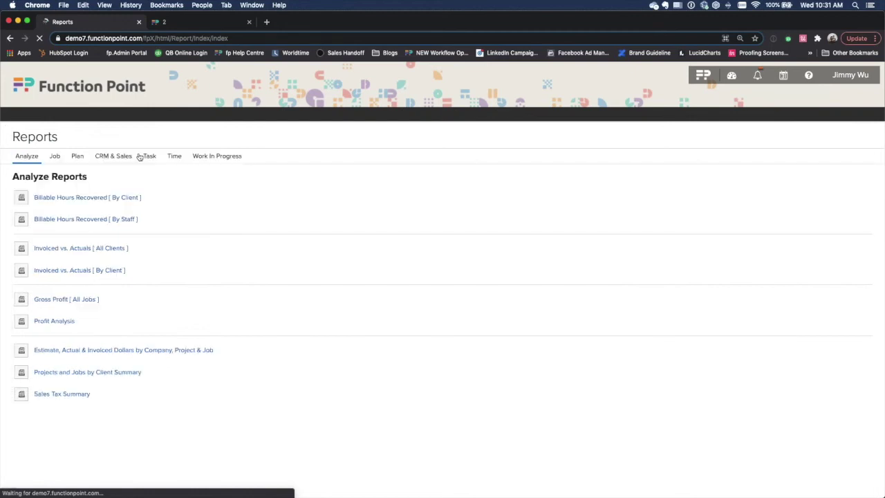
pyautogui.click(113, 157)
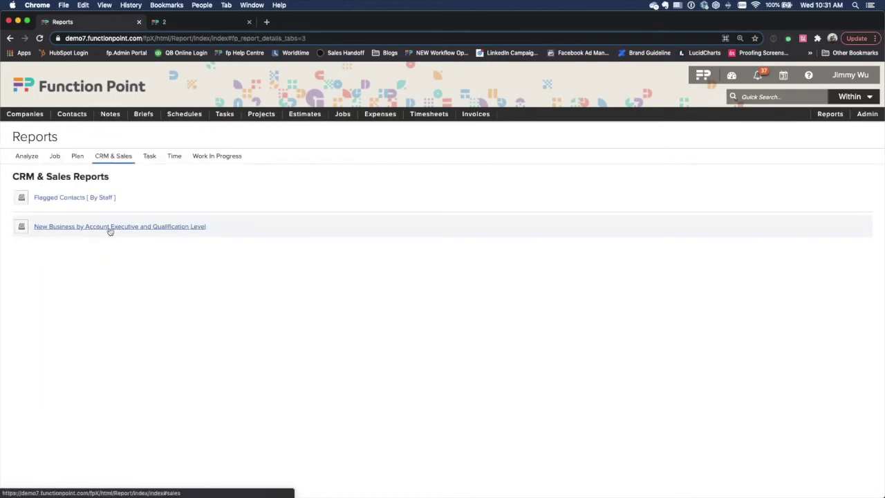
pyautogui.click(71, 231)
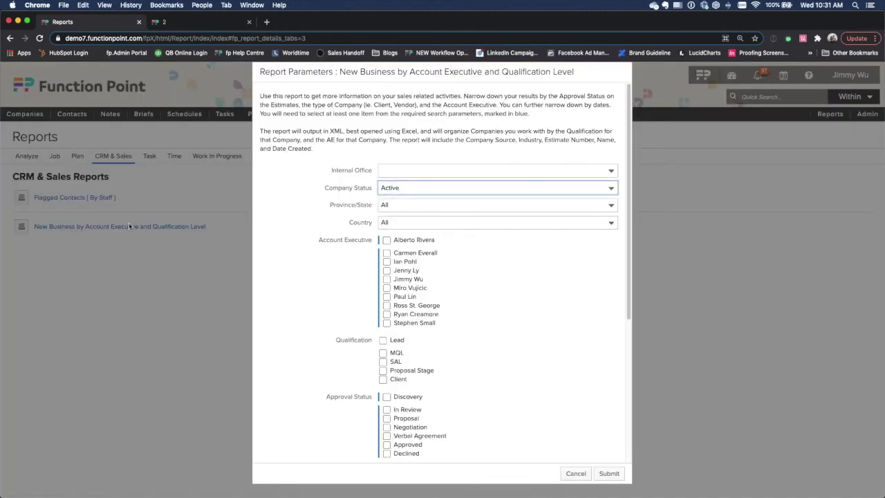
# - Include all listed account executives in the new business report
pyautogui.click(387, 240)
pyautogui.click(387, 253)
pyautogui.click(387, 262)
pyautogui.click(387, 270)
pyautogui.click(387, 279)
pyautogui.click(387, 288)
pyautogui.click(387, 296)
pyautogui.click(386, 305)
pyautogui.click(387, 314)
pyautogui.click(387, 323)
# - Include the approval statuses Discovery, In Review, Proposal, Negotiation and Verbal Agreement in the report
pyautogui.scroll(-5, 390, 323)
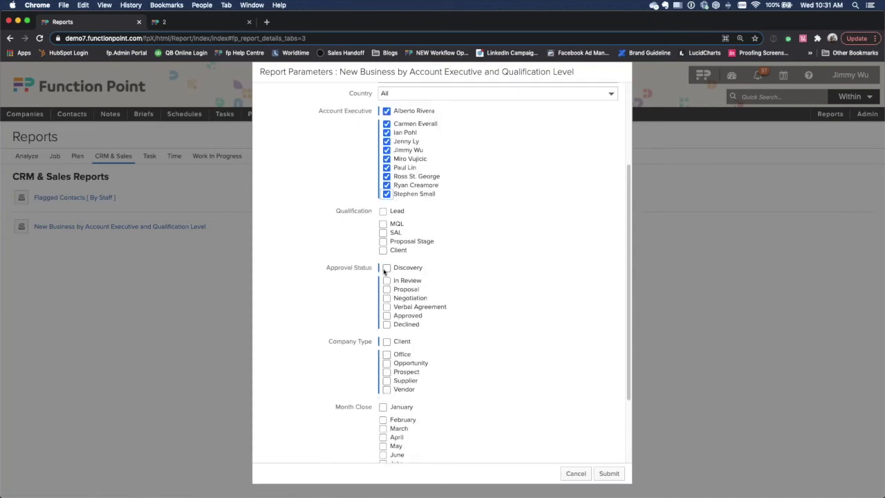
pyautogui.click(387, 268)
pyautogui.click(386, 280)
pyautogui.click(386, 290)
pyautogui.click(387, 298)
pyautogui.click(387, 307)
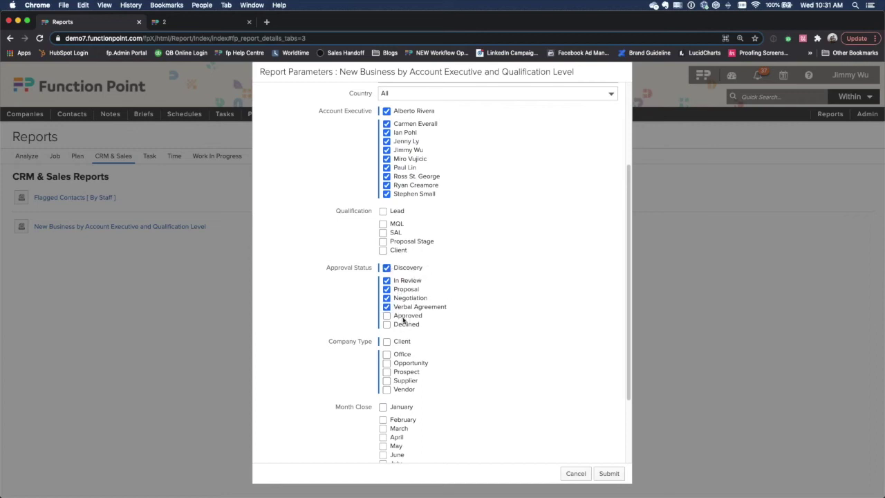
# - Include the company types Client, Office, Opportunity, Prospect, Supplier and Vendor in the report
pyautogui.click(386, 341)
pyautogui.click(387, 354)
pyautogui.click(386, 363)
pyautogui.click(386, 372)
pyautogui.scroll(-3, 491, 401)
pyautogui.click(387, 282)
pyautogui.click(387, 292)
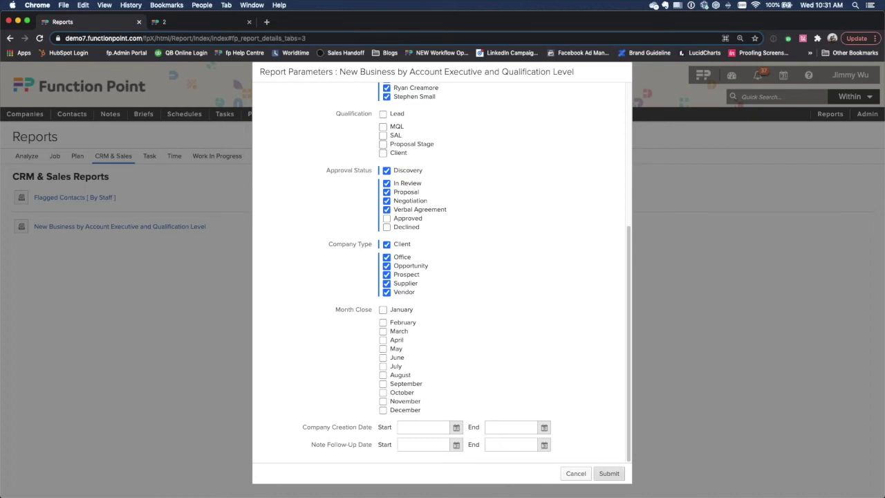
# - Submit the report parameters and open the downloaded report in Excel, enlarged to 140%
pyautogui.click(609, 473)
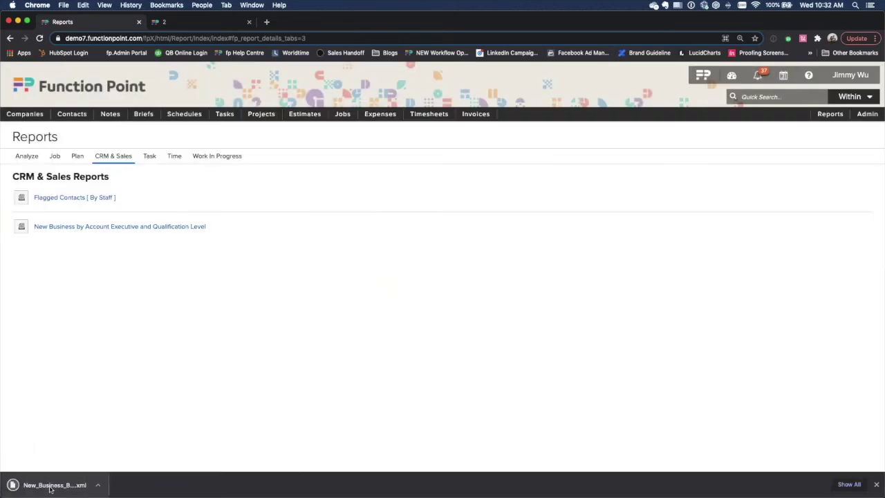
pyautogui.click(24, 485)
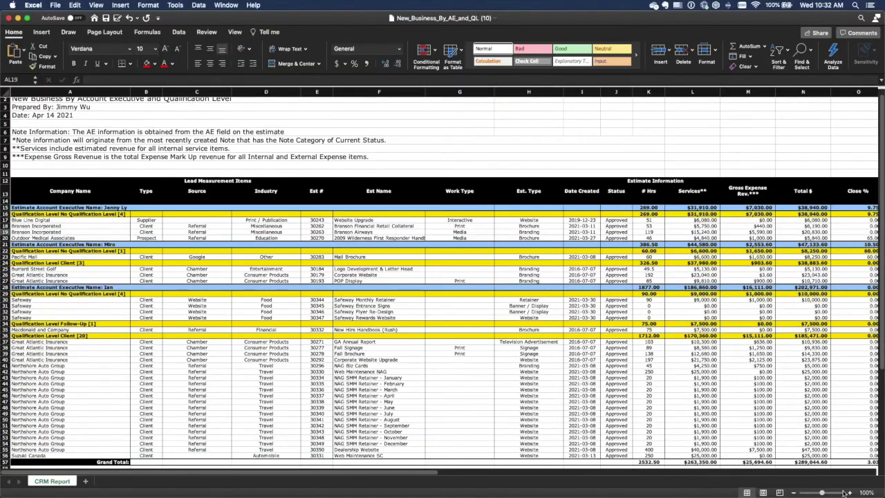
pyautogui.click(850, 493)
pyautogui.click(850, 493)
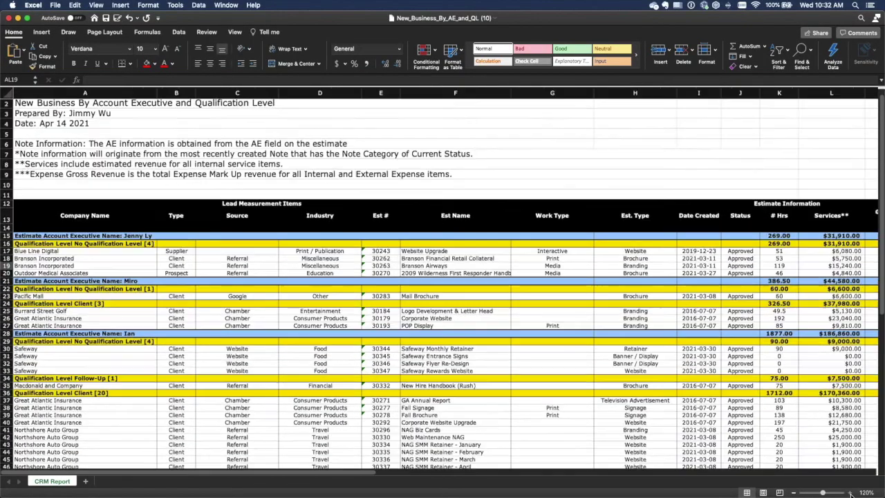
pyautogui.click(850, 493)
pyautogui.click(850, 492)
# - Examine the report's title and how its rows are grouped by account executive and qualification level
pyautogui.click(147, 110)
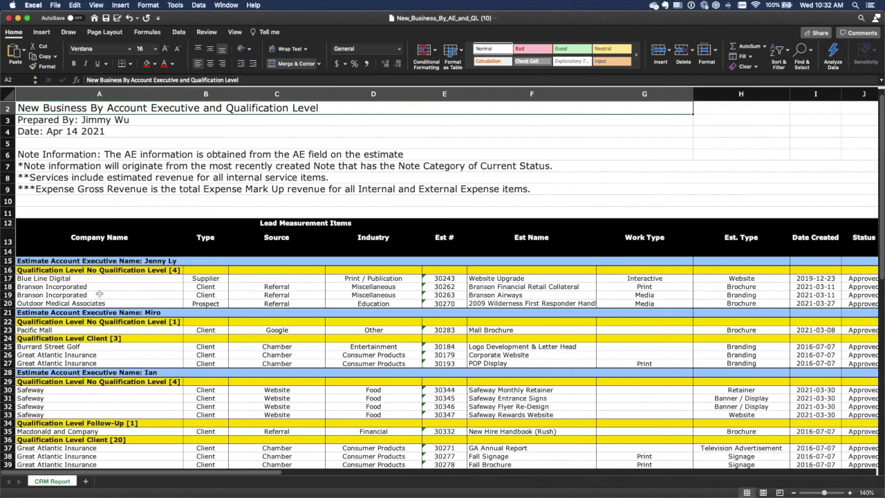
pyautogui.scroll(-2, 100, 295)
pyautogui.scroll(-5, 99, 295)
pyautogui.click(110, 258)
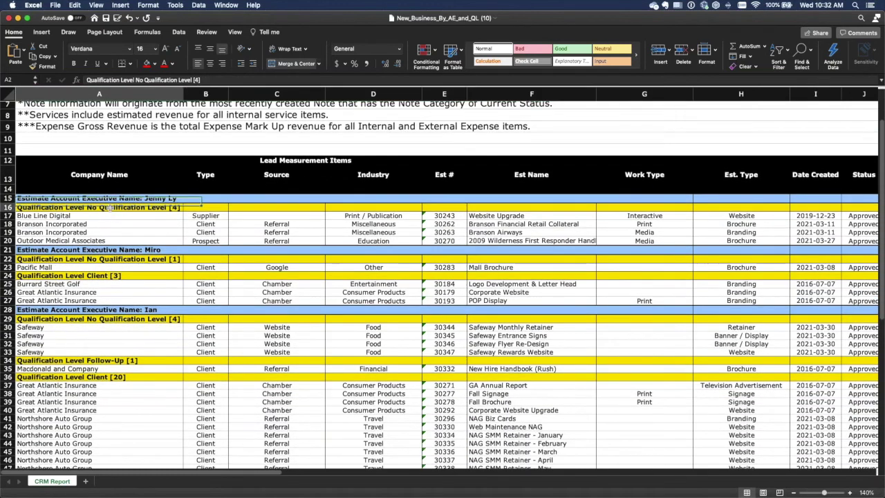
pyautogui.click(121, 275)
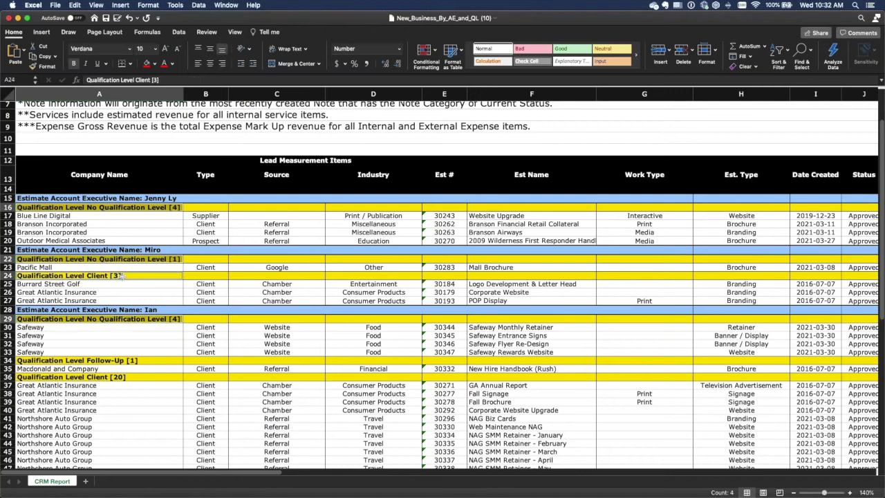
pyautogui.moveTo(138, 361); pyautogui.dragTo(142, 372)
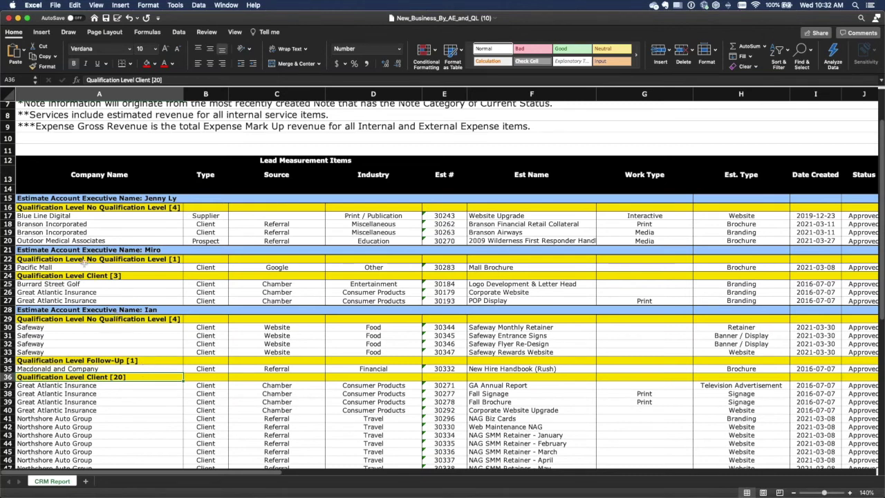
pyautogui.click(133, 208)
pyautogui.click(139, 259)
pyautogui.click(141, 217)
pyautogui.click(142, 198)
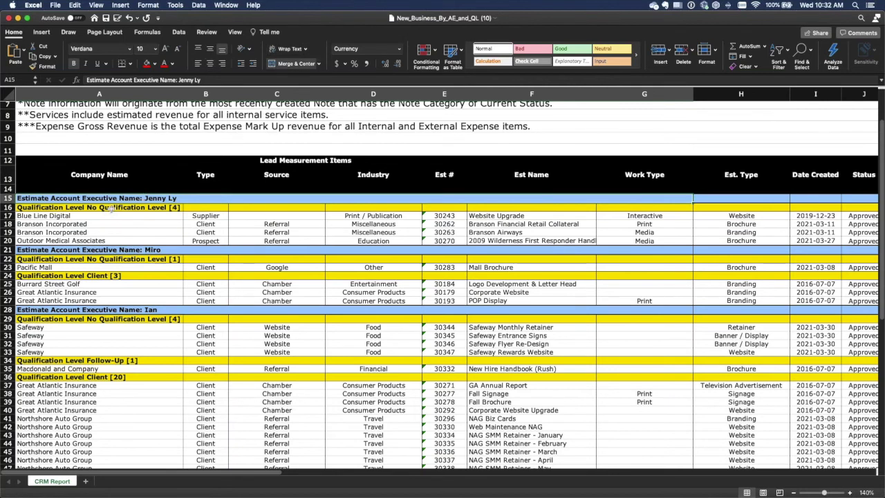
pyautogui.click(117, 207)
pyautogui.moveTo(120, 211); pyautogui.dragTo(141, 210)
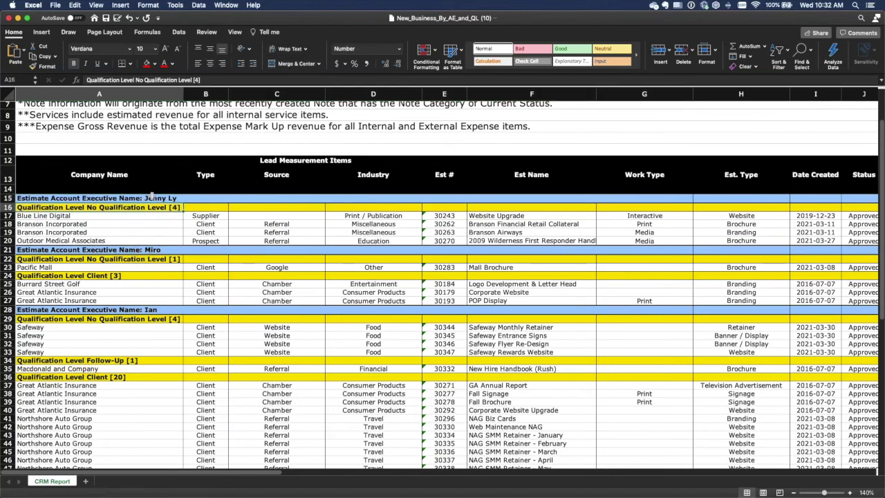
pyautogui.click(121, 199)
# - Examine the company names, industries, estimate numbers, estimate names and estimate types in the first account executive's group
pyautogui.moveTo(67, 216); pyautogui.dragTo(74, 241)
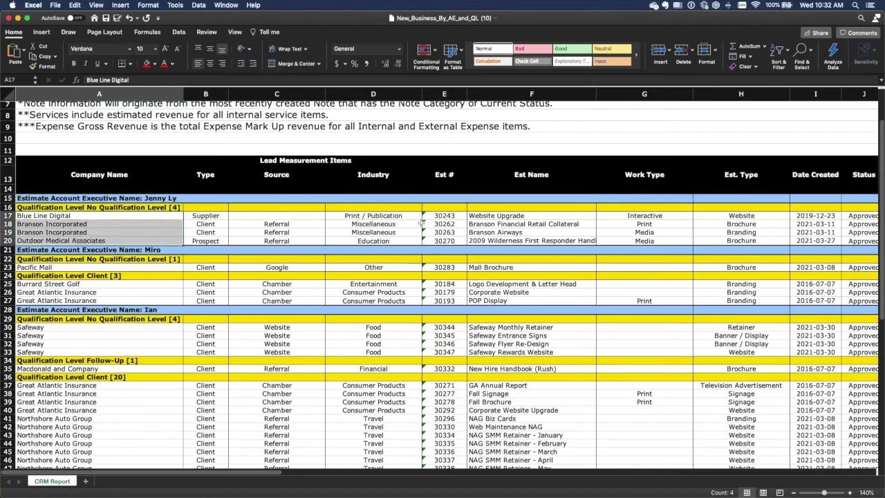
pyautogui.click(402, 218)
pyautogui.moveTo(402, 218); pyautogui.dragTo(458, 241)
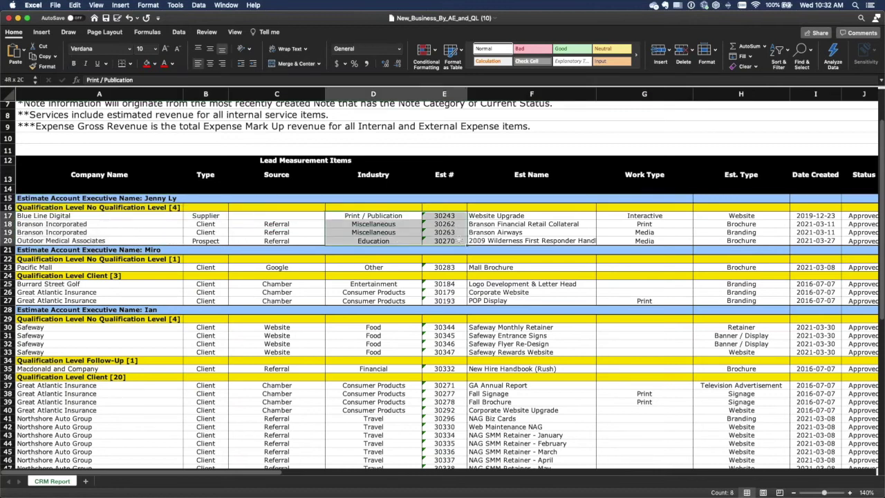
pyautogui.moveTo(527, 217); pyautogui.dragTo(528, 240)
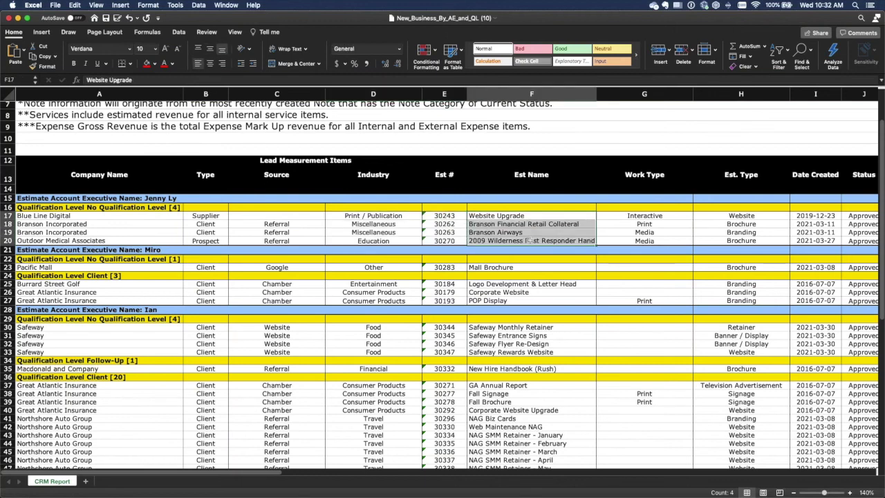
pyautogui.hscroll(10, 528, 241)
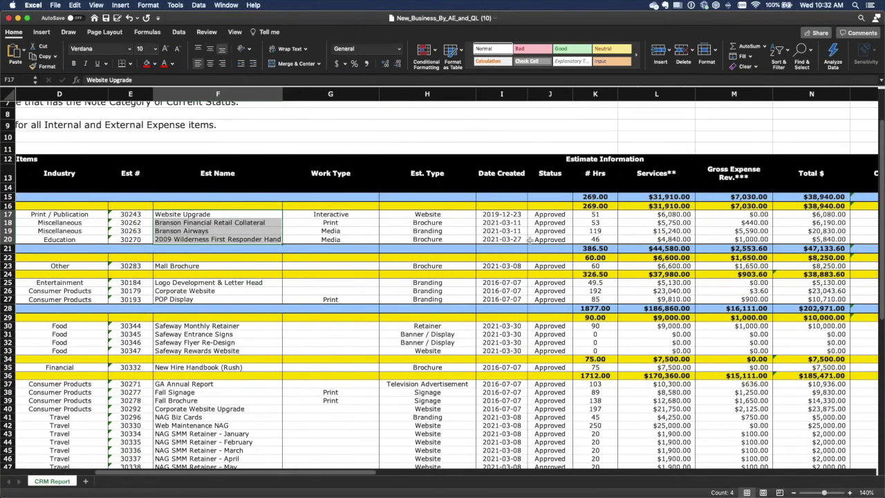
pyautogui.moveTo(463, 216); pyautogui.dragTo(462, 239)
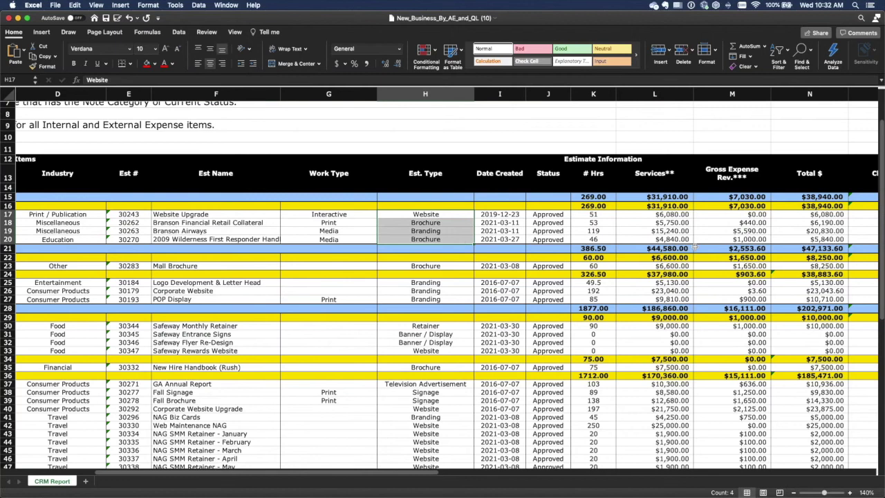
# - Review the hours, services, gross expense revenue and total amounts of the first account executive's estimates
pyautogui.hscroll(3, 695, 248)
pyautogui.hscroll(2, 695, 248)
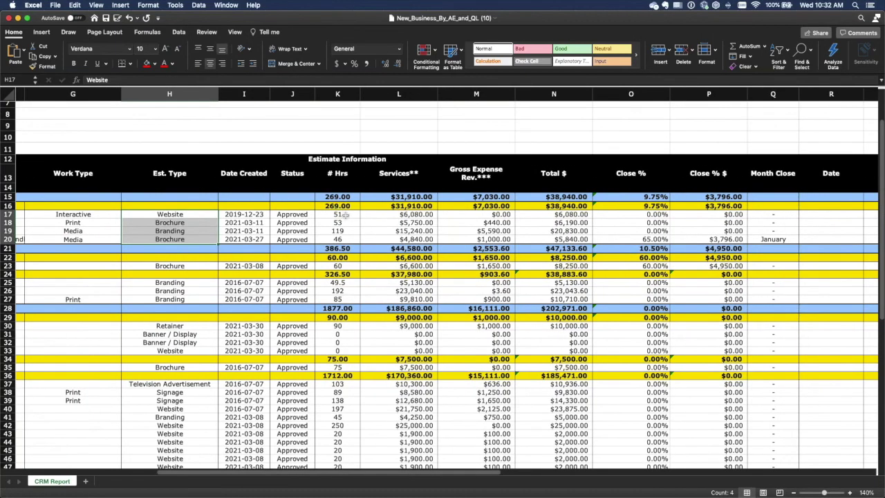
pyautogui.moveTo(345, 215); pyautogui.dragTo(345, 239)
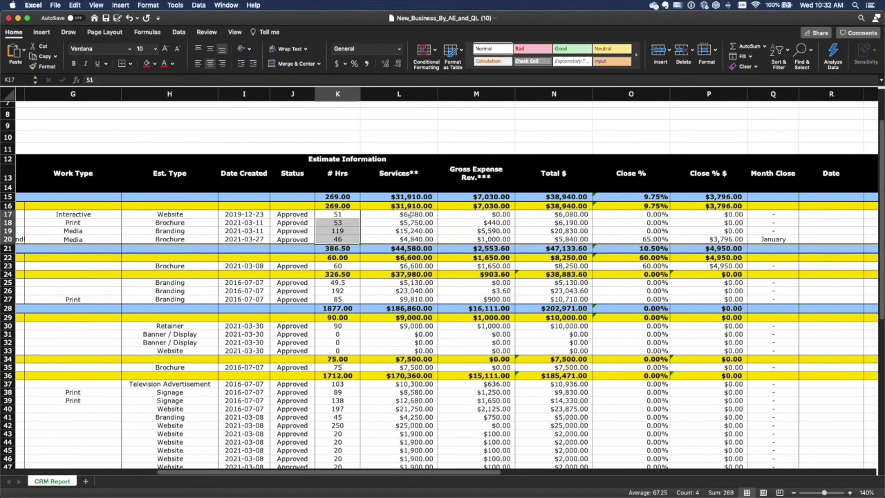
pyautogui.click(415, 214)
pyautogui.moveTo(418, 239); pyautogui.dragTo(414, 240)
pyautogui.moveTo(477, 214); pyautogui.dragTo(477, 248)
pyautogui.moveTo(576, 214); pyautogui.dragTo(575, 240)
pyautogui.click(575, 248)
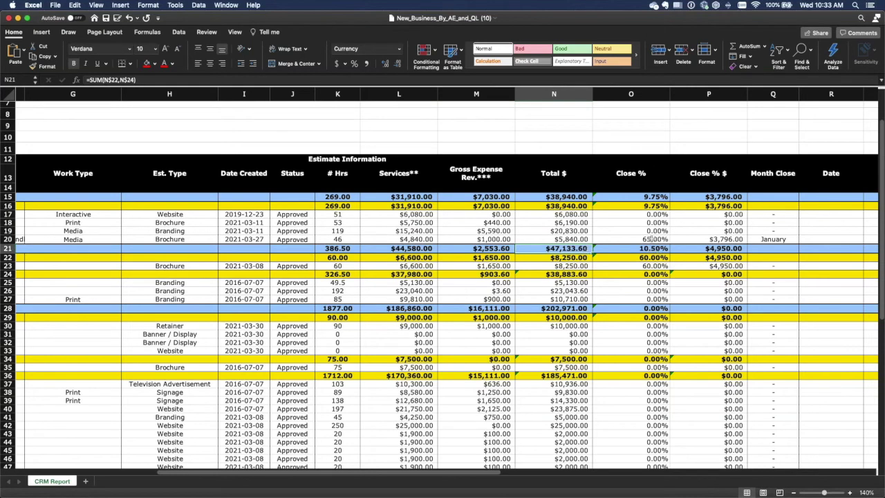
# - Compare the close percentages with the total amounts for the first account executive's estimates
pyautogui.hscroll(2, 697, 228)
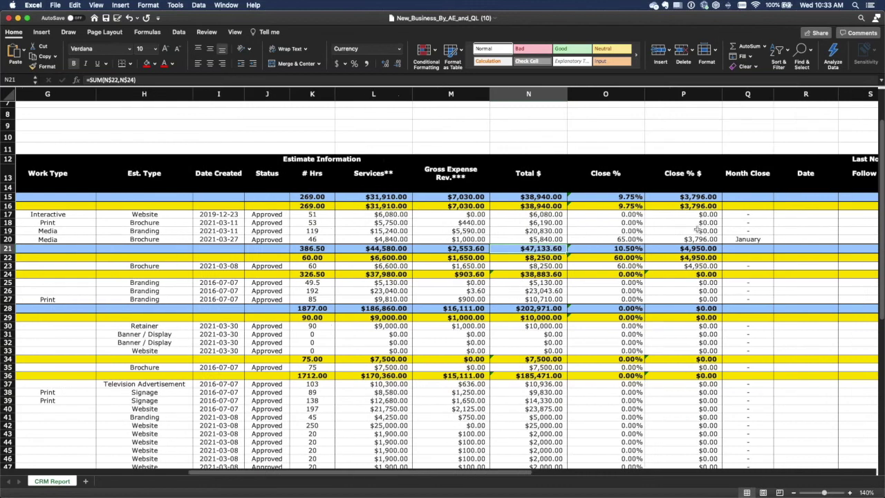
pyautogui.click(623, 248)
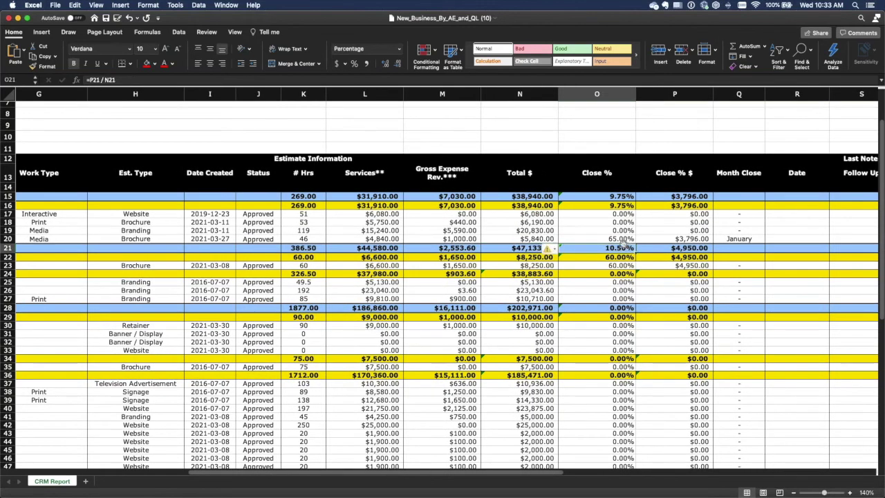
pyautogui.click(531, 214)
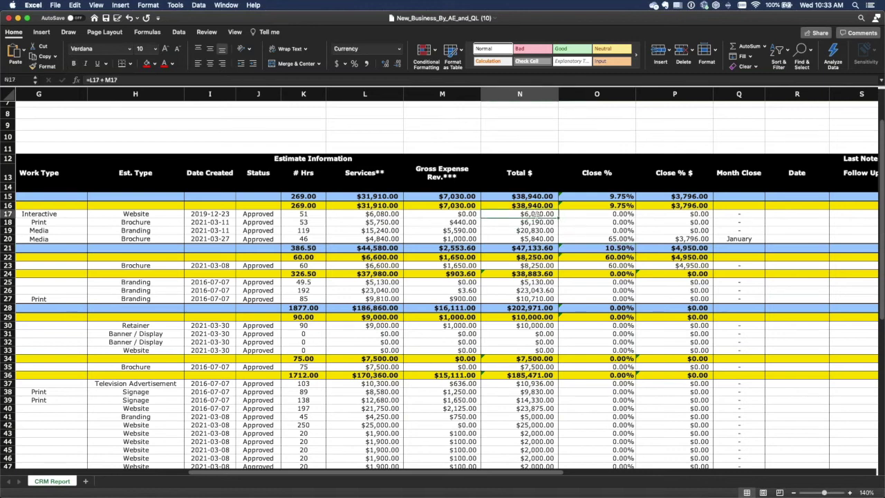
pyautogui.click(612, 217)
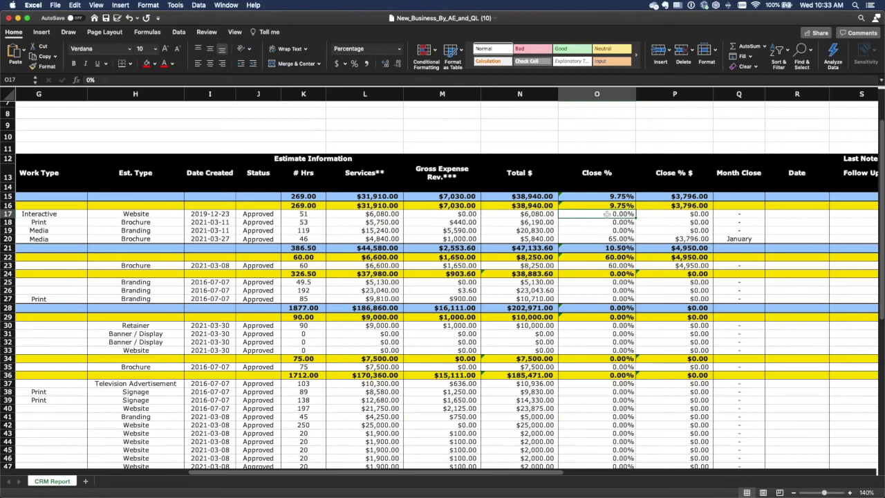
pyautogui.keyDown('shift'); pyautogui.click(605, 230); pyautogui.keyUp('shift')
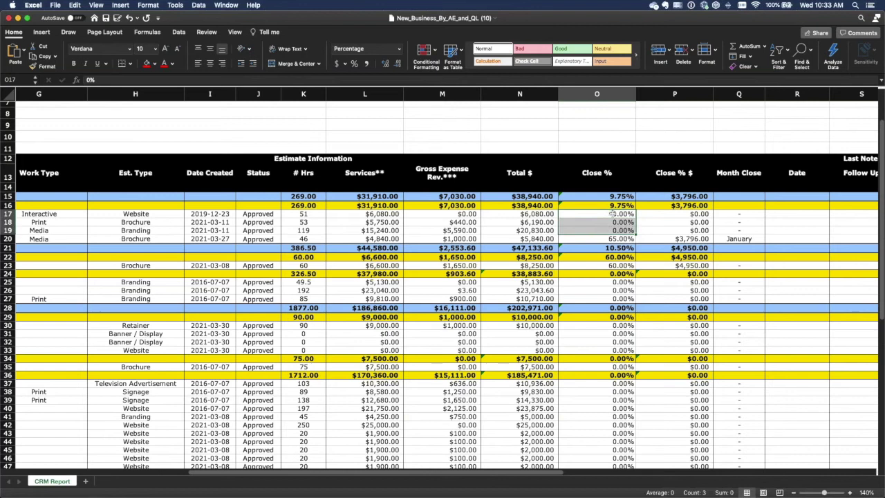
pyautogui.click(600, 238)
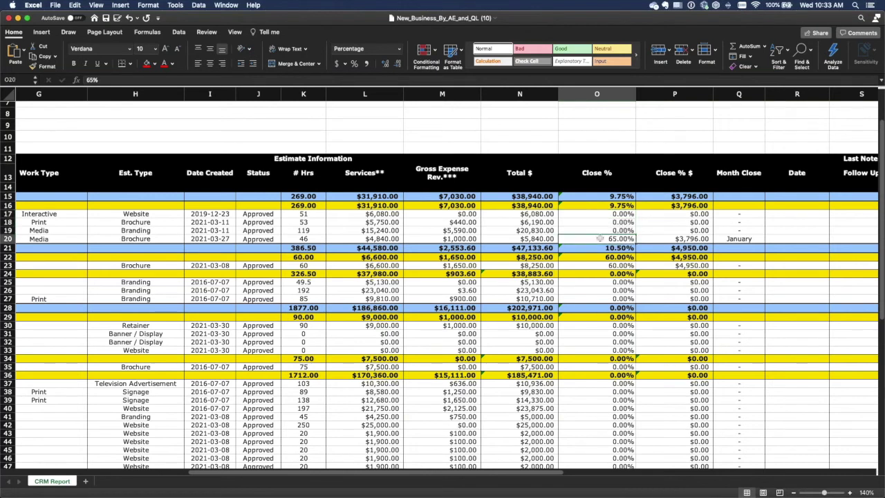
# - Examine the Outdoor Medical Associates row, including its close percentage, weighted close amount and closing month
pyautogui.click(7, 239)
pyautogui.hscroll(-3, 31, 238)
pyautogui.hscroll(-5, 31, 237)
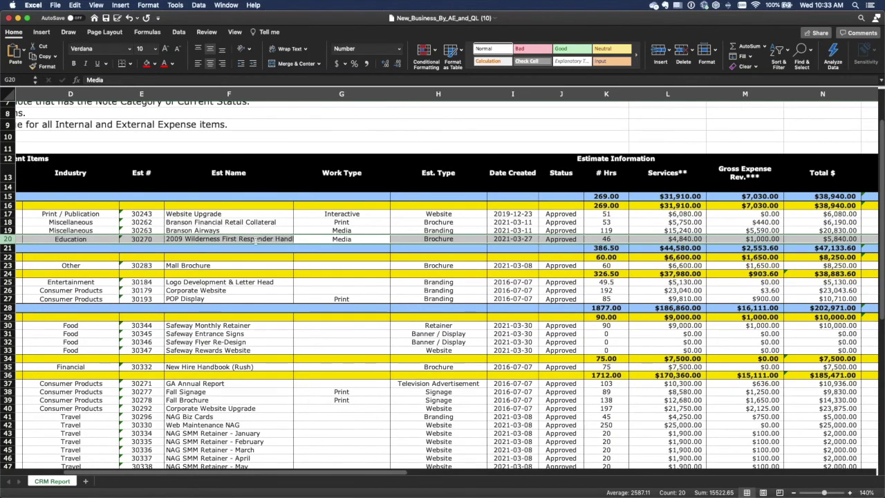
pyautogui.hscroll(8, 263, 240)
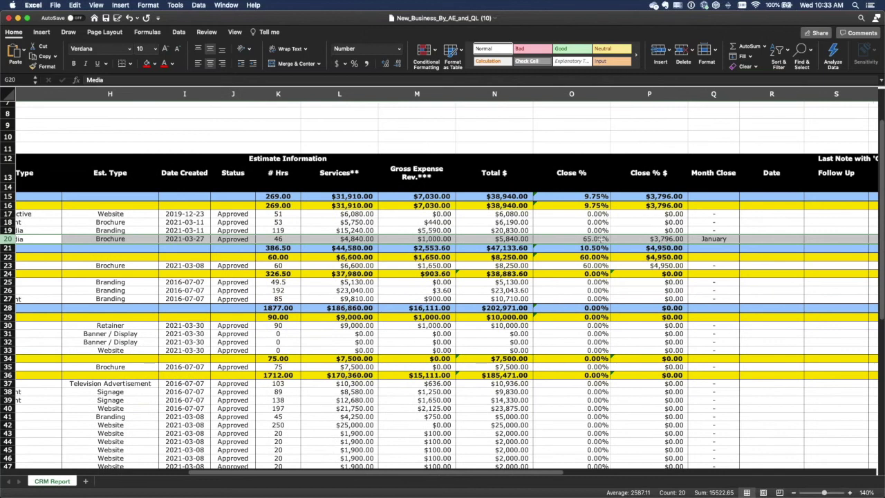
pyautogui.click(660, 239)
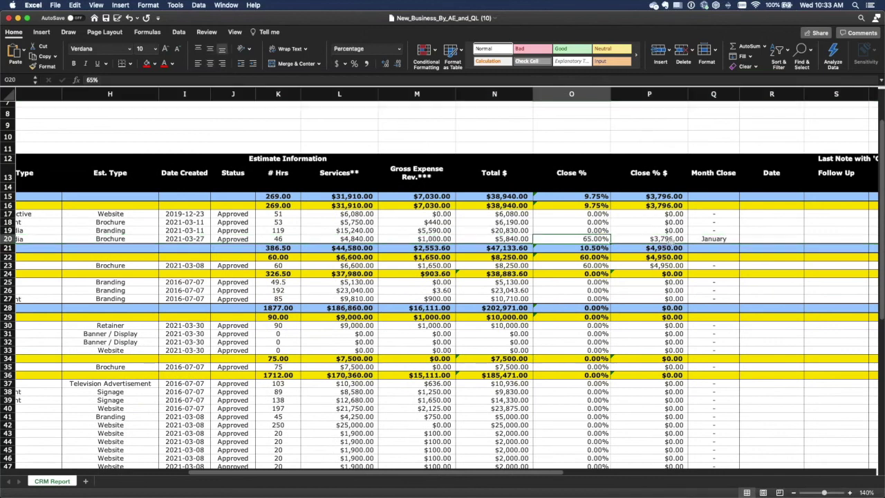
pyautogui.click(727, 241)
pyautogui.click(668, 238)
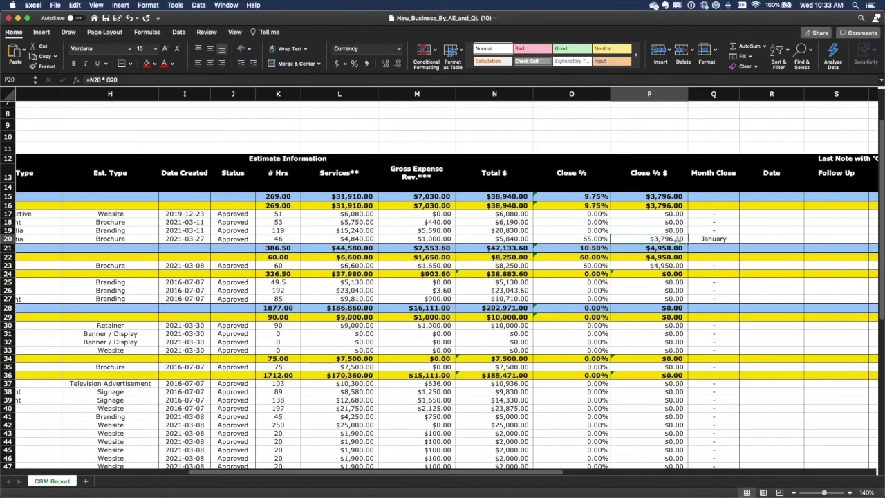
# - Select the Grand Total row, review its hours, revenue and close columns, and return to Function Point in Chrome
pyautogui.hscroll(-10, 557, 268)
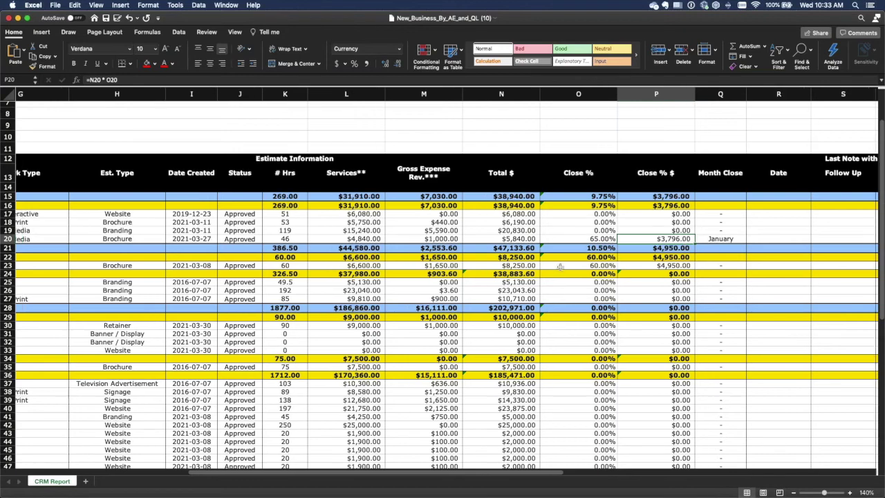
pyautogui.hscroll(-5, 553, 270)
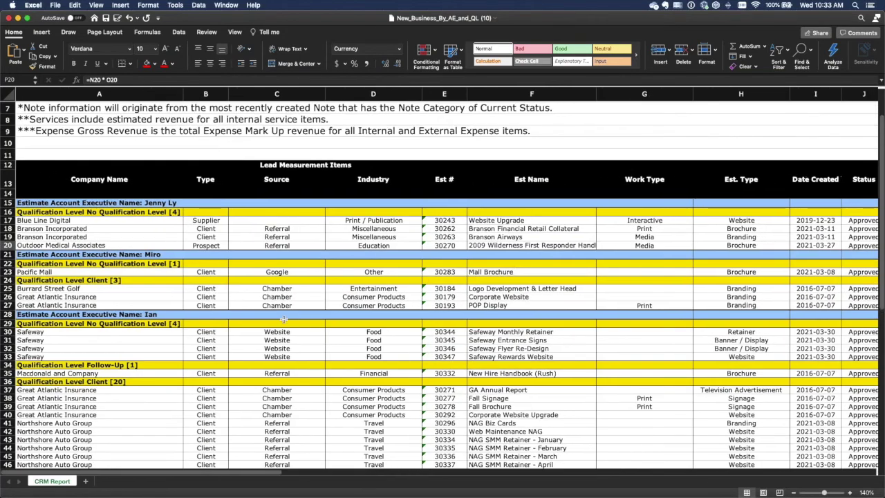
pyautogui.scroll(-10, 283, 319)
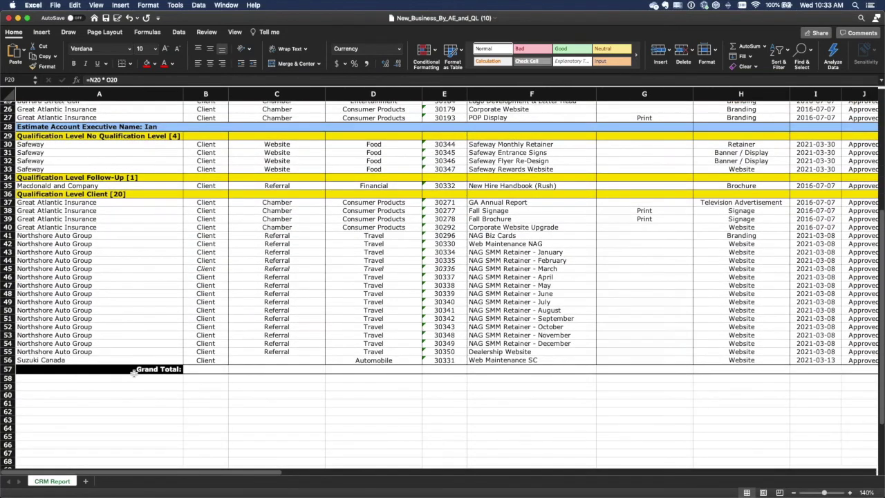
pyautogui.click(147, 370)
pyautogui.hotkey('shift', 'space')
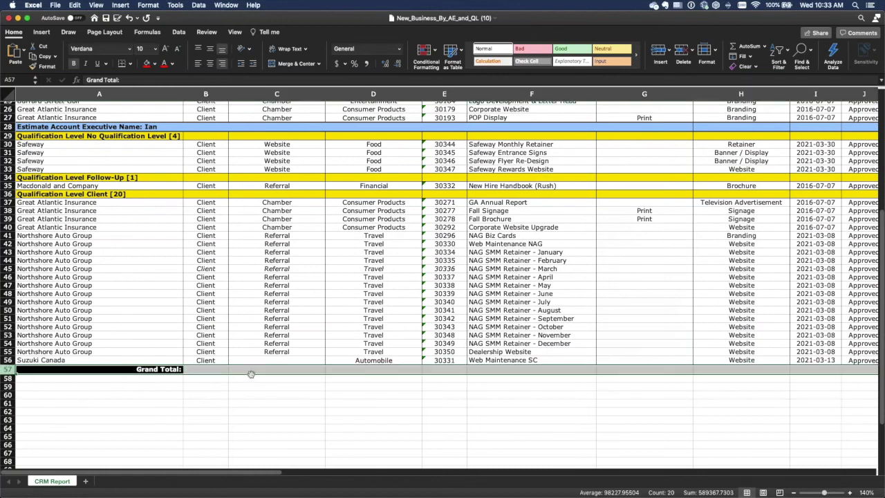
pyautogui.hscroll(1, 251, 373)
pyautogui.hscroll(8, 251, 374)
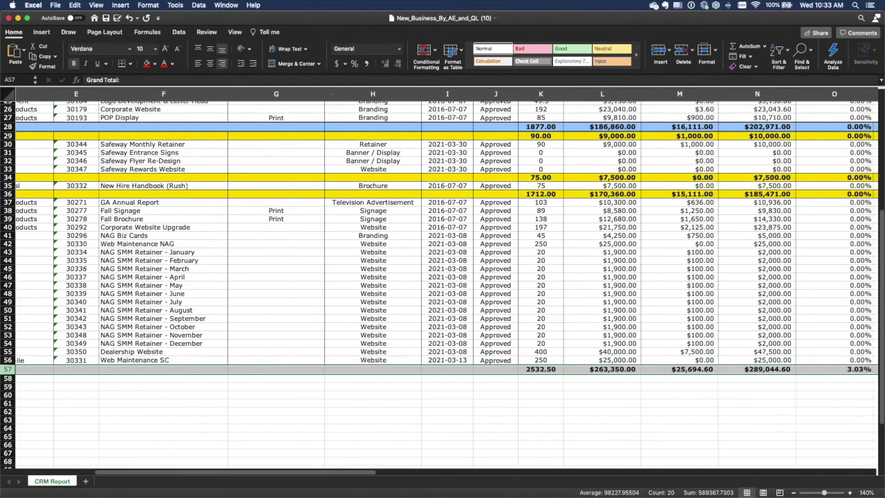
pyautogui.hscroll(3, 459, 395)
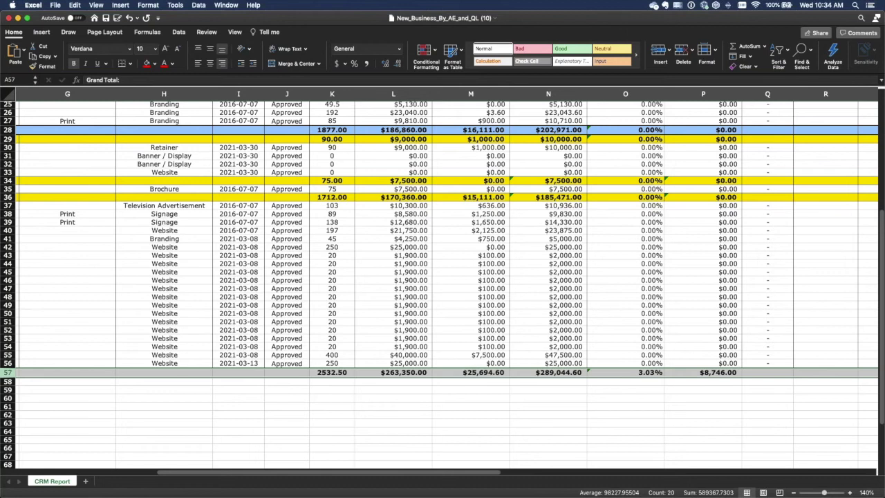
pyautogui.press('super+Tab')
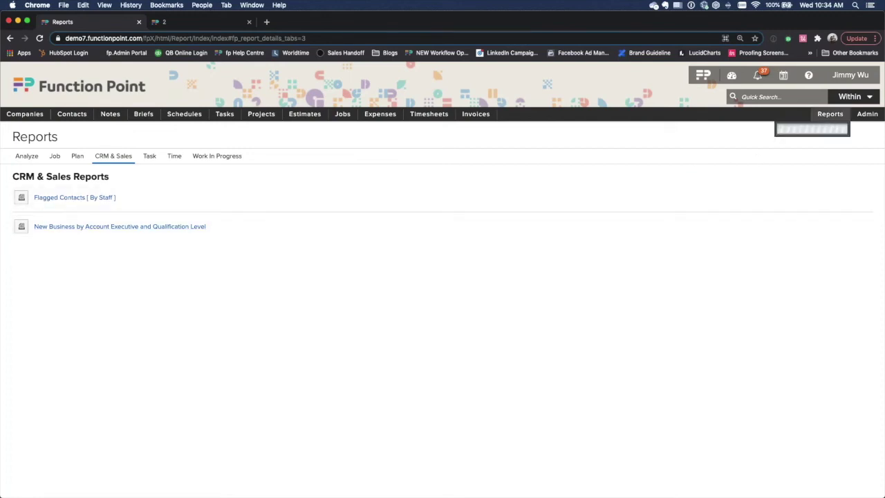
# - Close the second browser tab, keeping the window with the CRM & Sales Reports page in view
pyautogui.moveTo(829, 114)
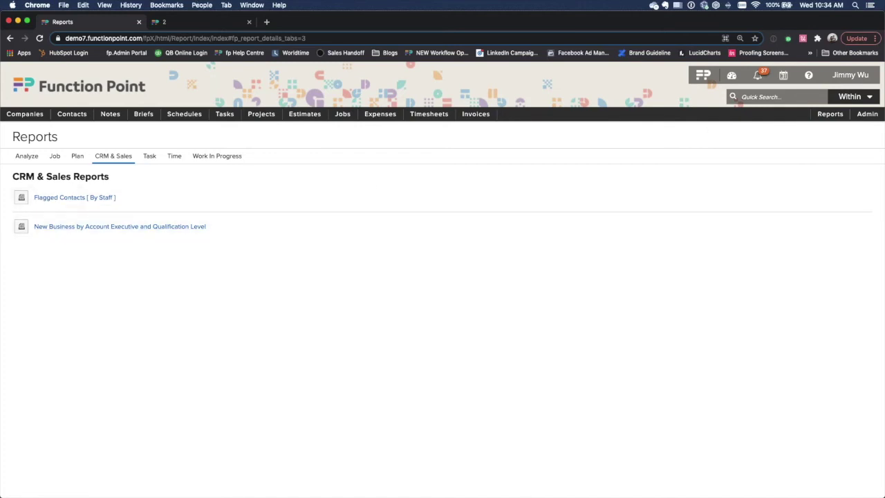
pyautogui.click(249, 21)
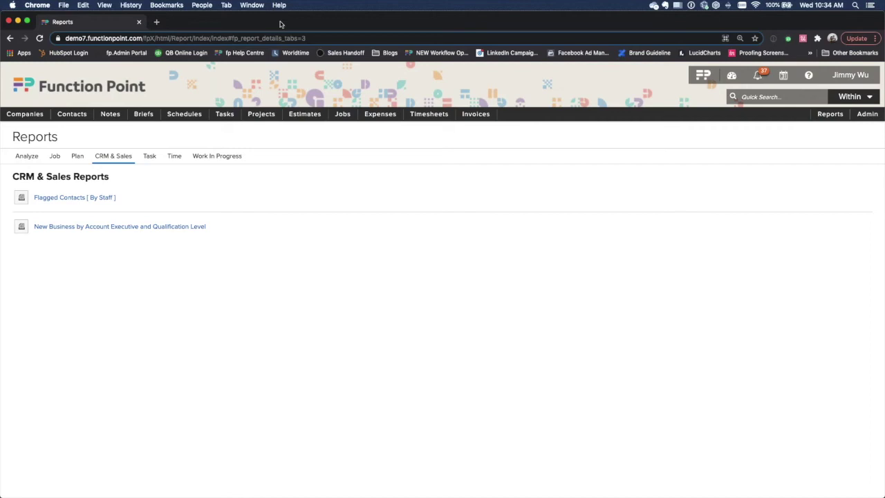
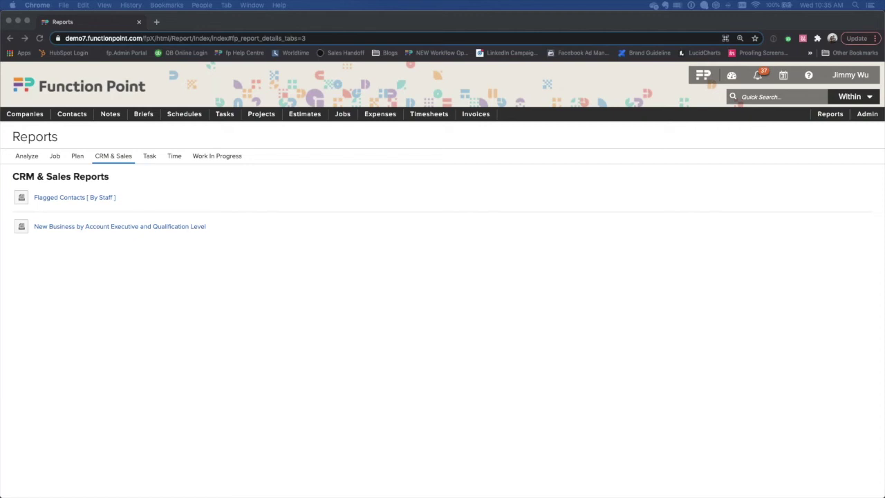
pyautogui.hotkey('ctrl', 'Up')
pyautogui.click(697, 362)
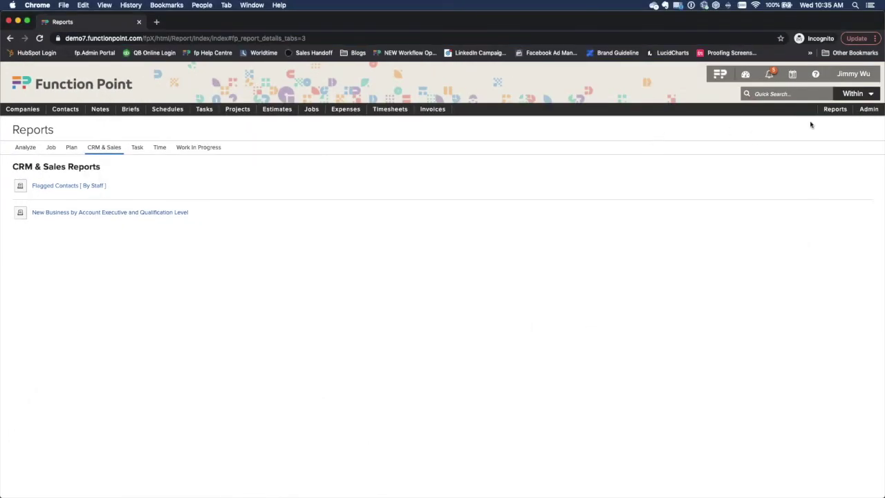
pyautogui.moveTo(826, 111)
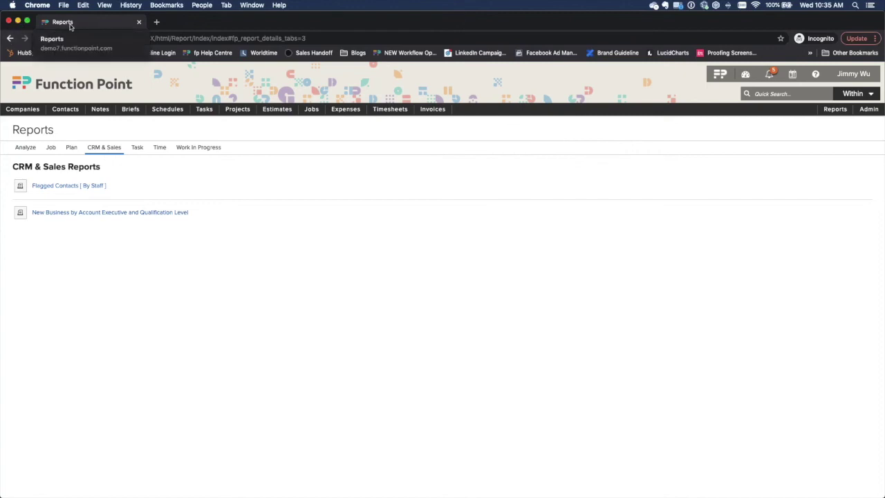
pyautogui.press('super+grave')
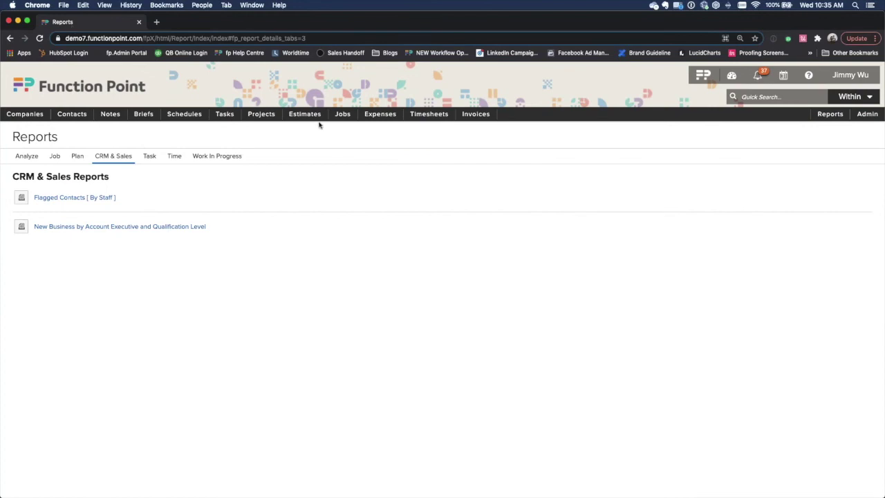
# - Open the historical estimate 30360 r1 - Website. Refresh and display its revisions
pyautogui.moveTo(317, 118)
pyautogui.moveTo(304, 144)
pyautogui.click(403, 150)
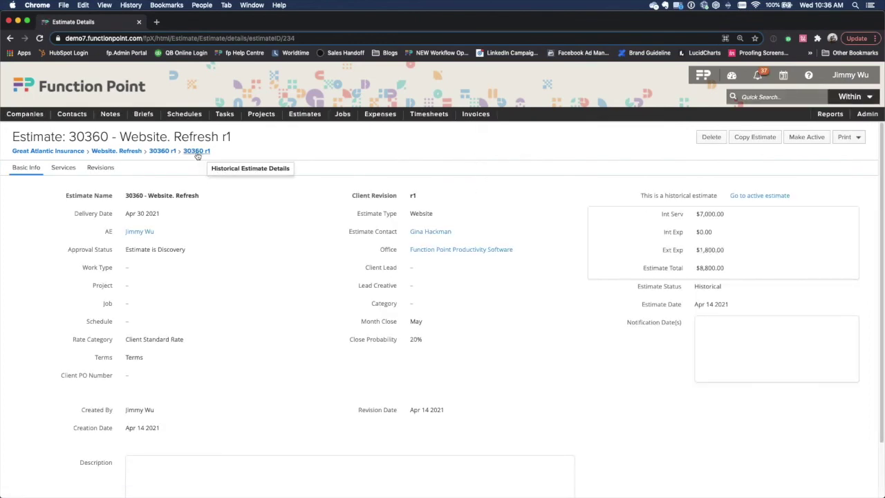
pyautogui.rightClick(99, 170)
pyautogui.rightClick(326, 166)
pyautogui.press('Escape')
pyautogui.click(101, 168)
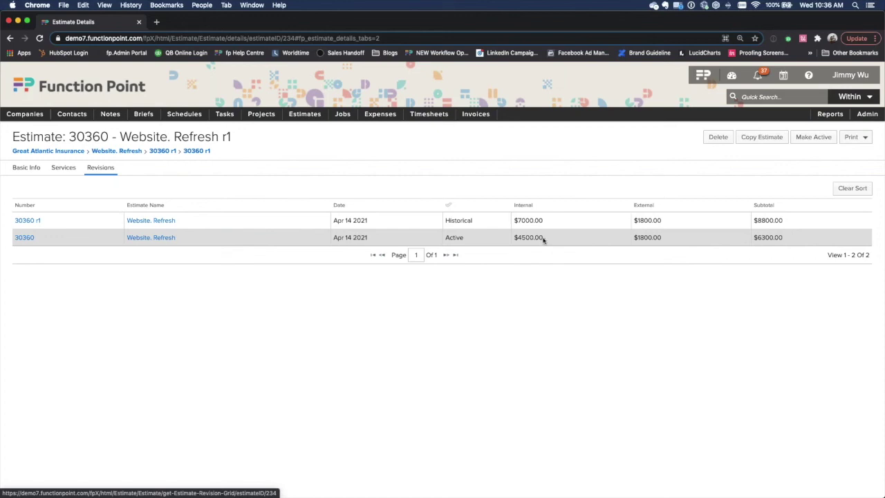
# - Compare the subtotals of the active estimate 30360 and its historical revision 30360 r1
pyautogui.tripleClick(761, 238)
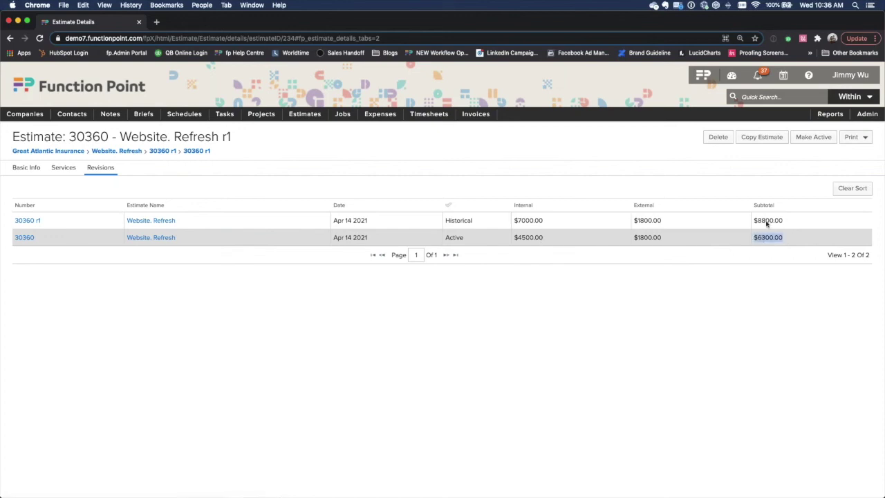
pyautogui.moveTo(748, 220); pyautogui.dragTo(773, 221)
pyautogui.click(752, 238)
pyautogui.tripleClick(780, 241)
pyautogui.tripleClick(764, 221)
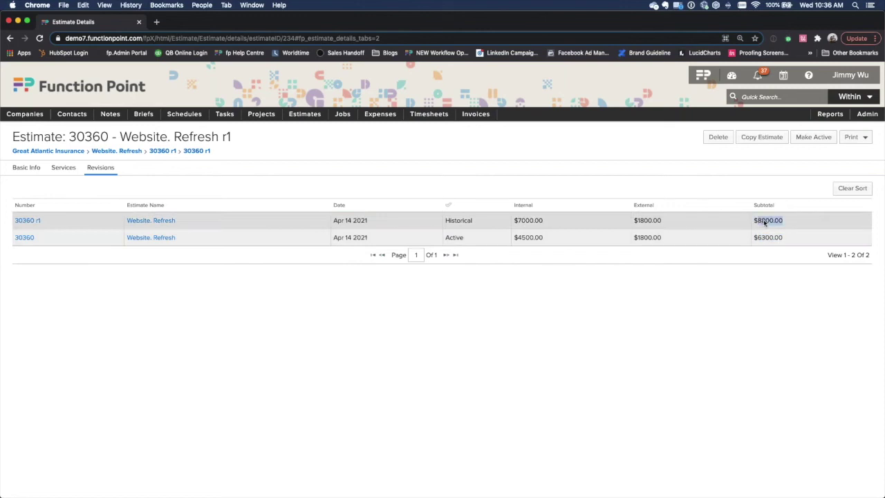
# - Compare the internal amounts of the active estimate 30360 and its historical revision 30360 r1
pyautogui.doubleClick(524, 239)
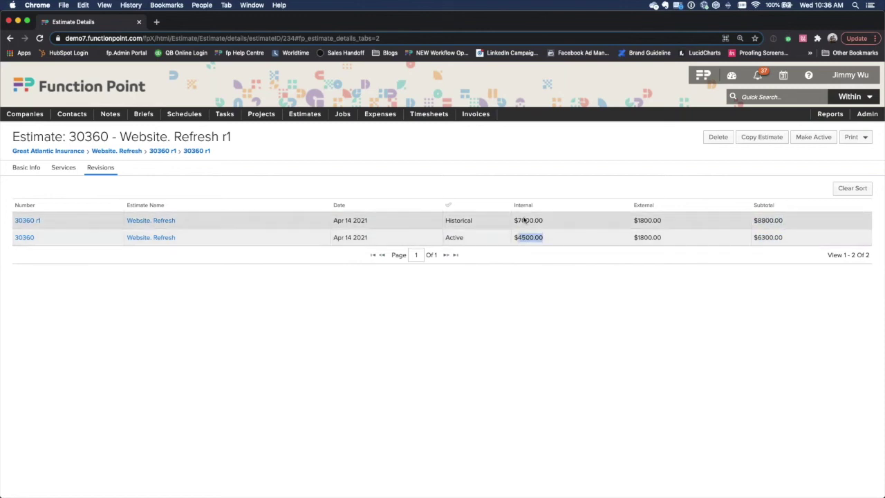
pyautogui.doubleClick(524, 222)
pyautogui.doubleClick(523, 237)
pyautogui.doubleClick(526, 223)
pyautogui.click(522, 230)
pyautogui.click(519, 228)
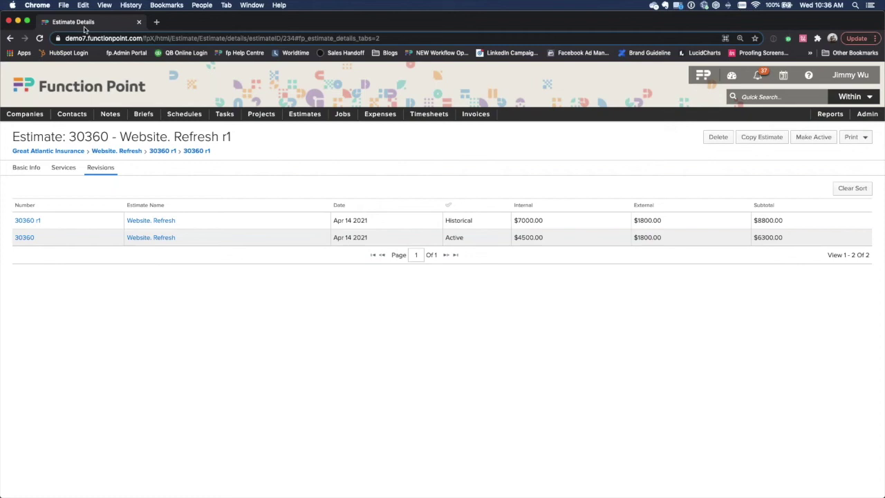
# - Open estimates 30360 and 30360 r1 in separate browser windows and arrange them side by side
pyautogui.keyDown('super'); pyautogui.click(29, 221); pyautogui.keyUp('super')
pyautogui.keyDown('super'); pyautogui.click(28, 221); pyautogui.keyUp('super')
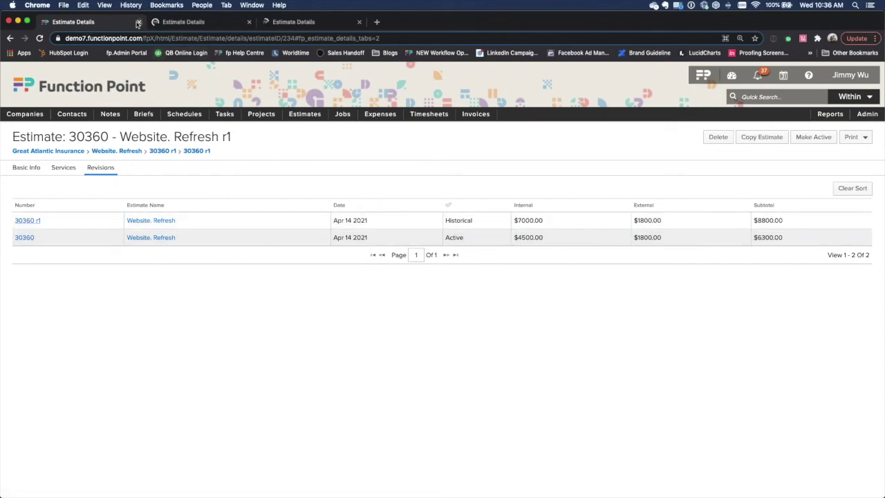
pyautogui.click(138, 24)
pyautogui.moveTo(273, 116); pyautogui.dragTo(112, 113)
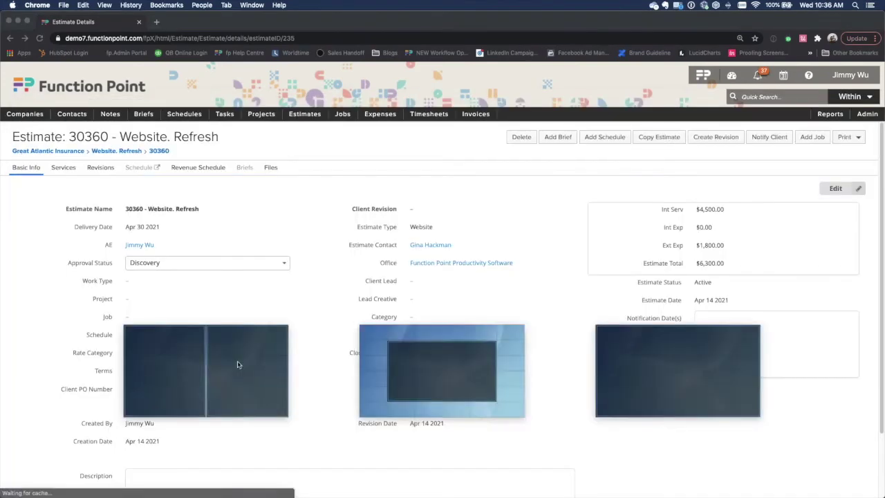
pyautogui.click(237, 364)
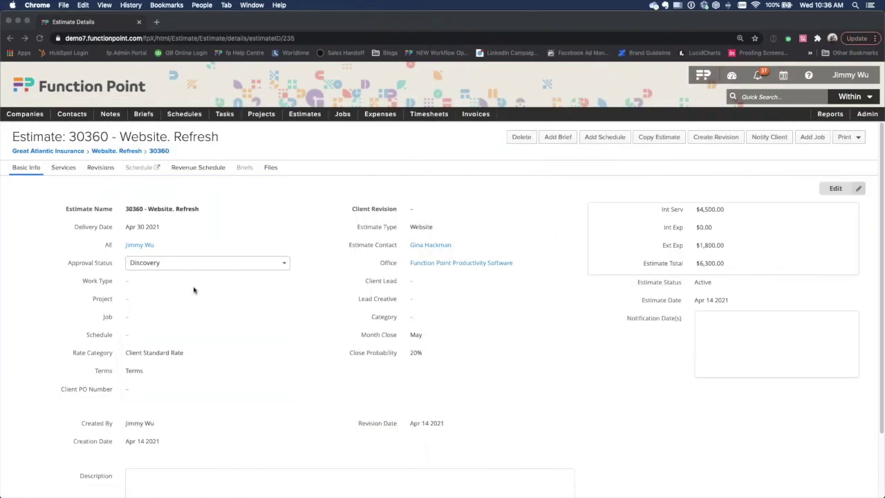
pyautogui.hotkey('ctrl', 'Right')
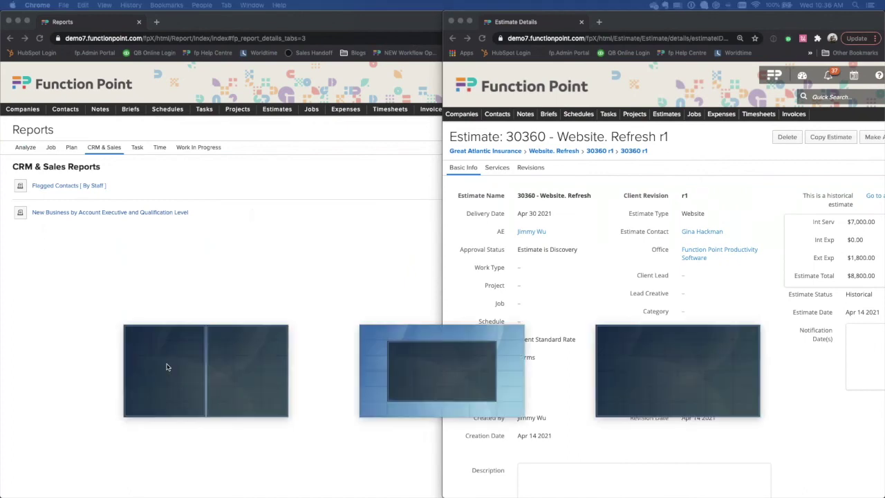
pyautogui.click(166, 365)
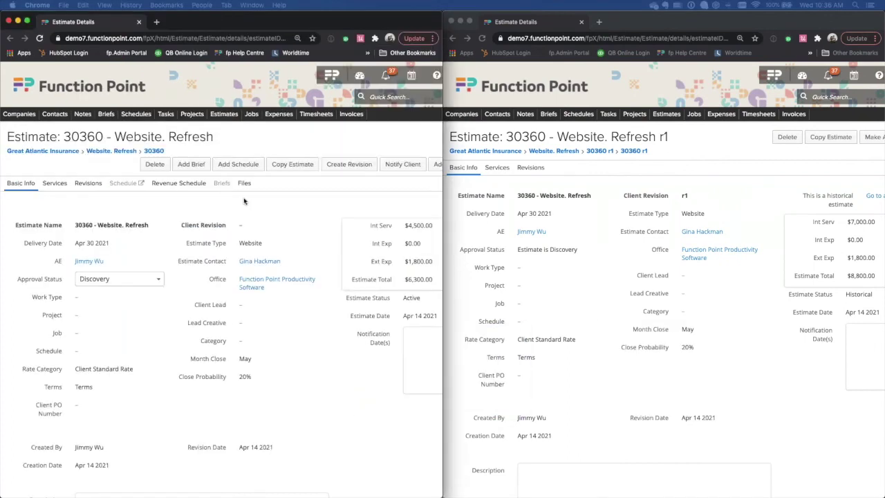
# - Display the services of estimates 30360 and 30360 r1 and compare their service groups and totals
pyautogui.click(55, 182)
pyautogui.click(497, 168)
pyautogui.click(221, 139)
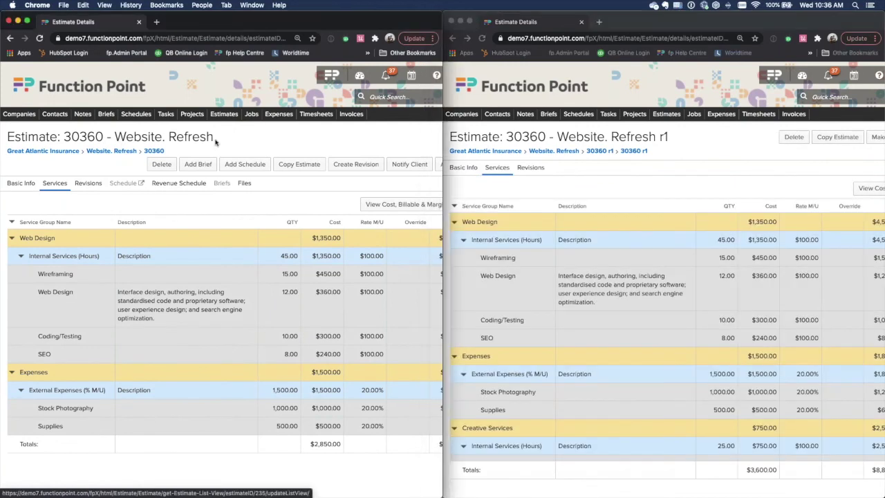
pyautogui.moveTo(133, 138); pyautogui.dragTo(223, 142)
pyautogui.click(684, 141)
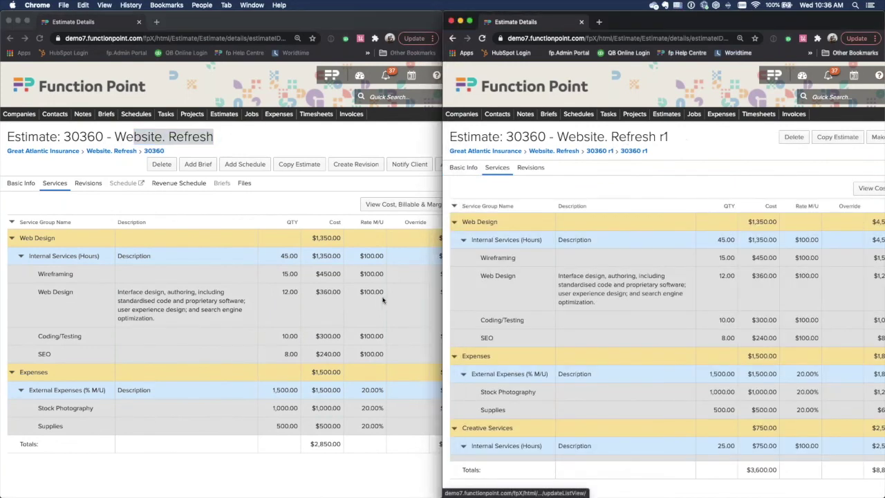
pyautogui.click(351, 300)
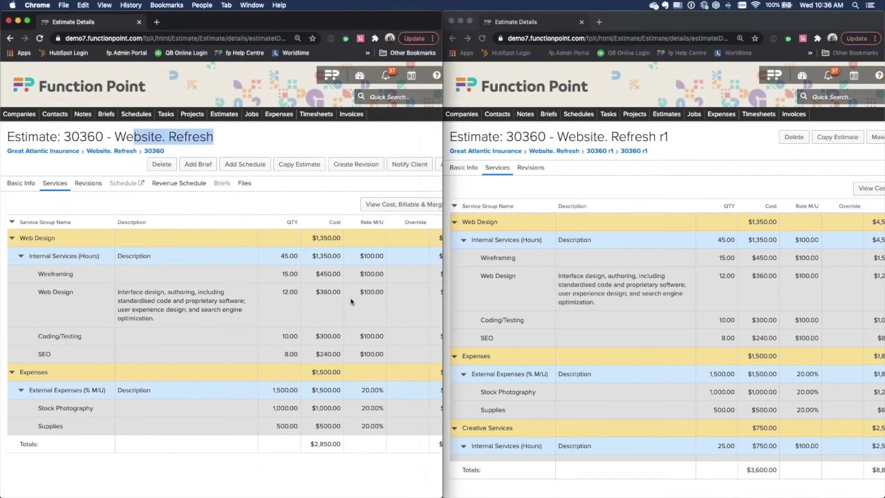
pyautogui.press('super+minus')
pyautogui.click(733, 322)
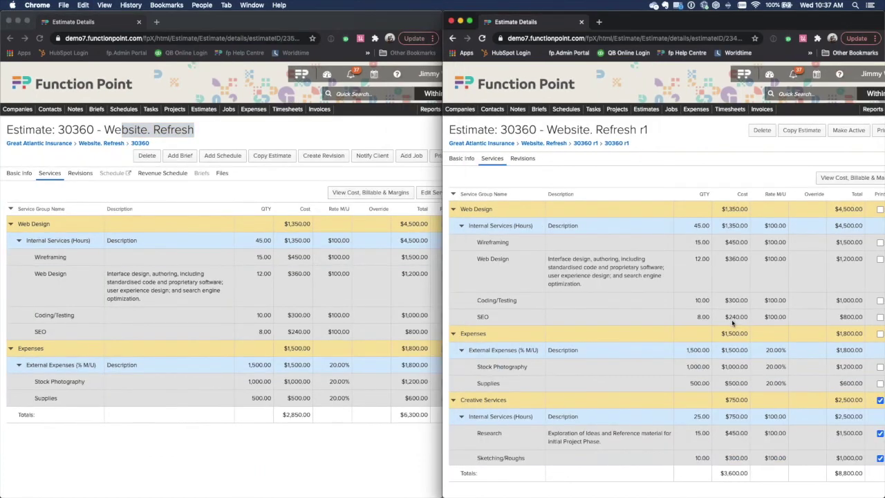
pyautogui.press('super+minus')
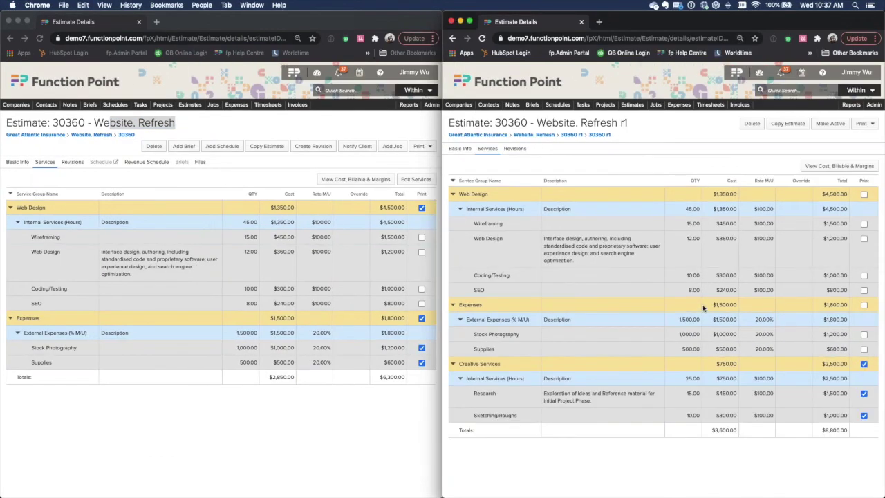
pyautogui.click(236, 338)
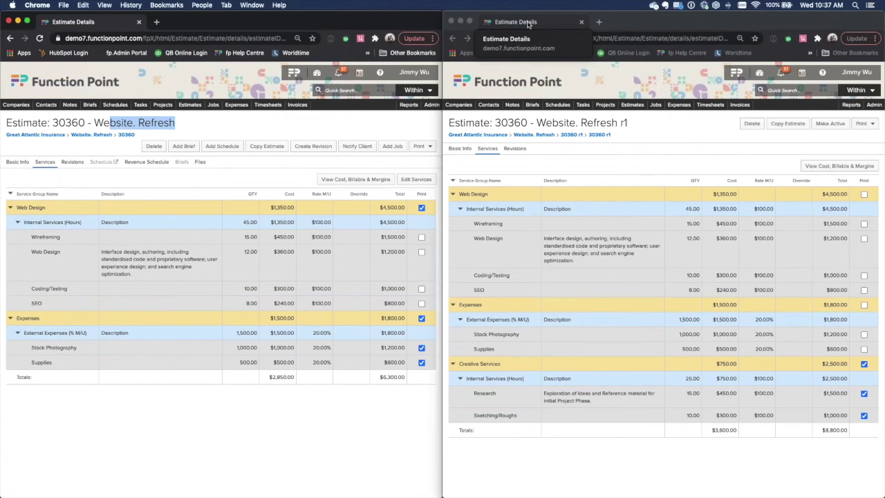
# - Combine the two estimate windows into one and enlarge the page display
pyautogui.moveTo(505, 26); pyautogui.dragTo(183, 21)
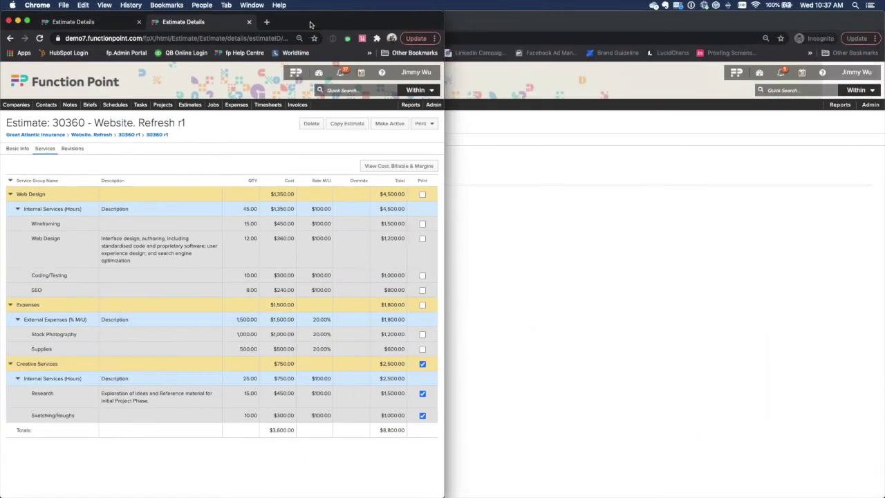
pyautogui.press('super+equal')
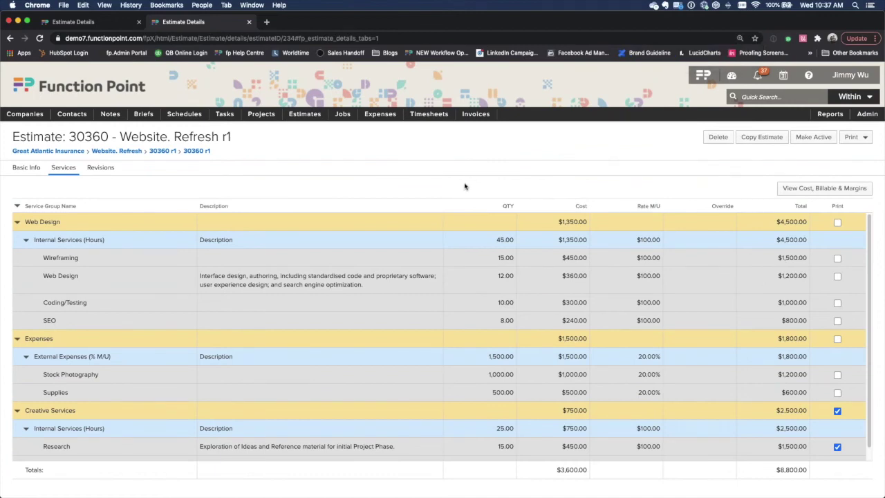
pyautogui.moveTo(827, 114)
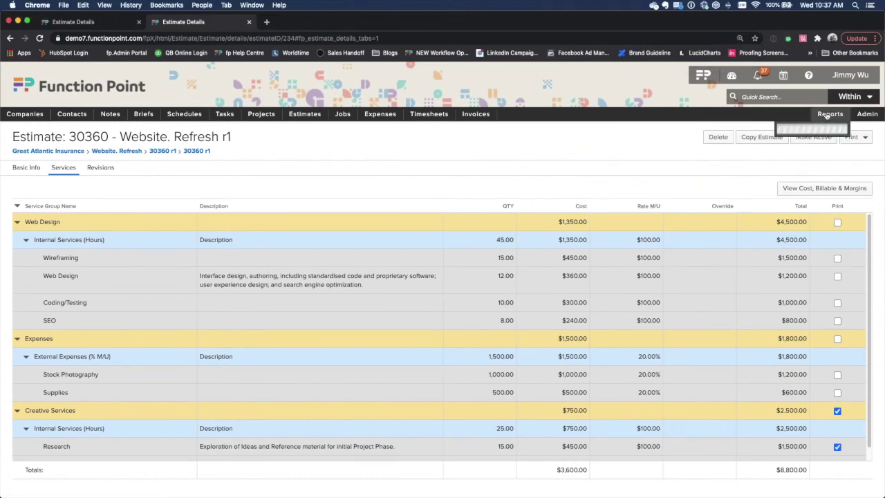
pyautogui.click(826, 128)
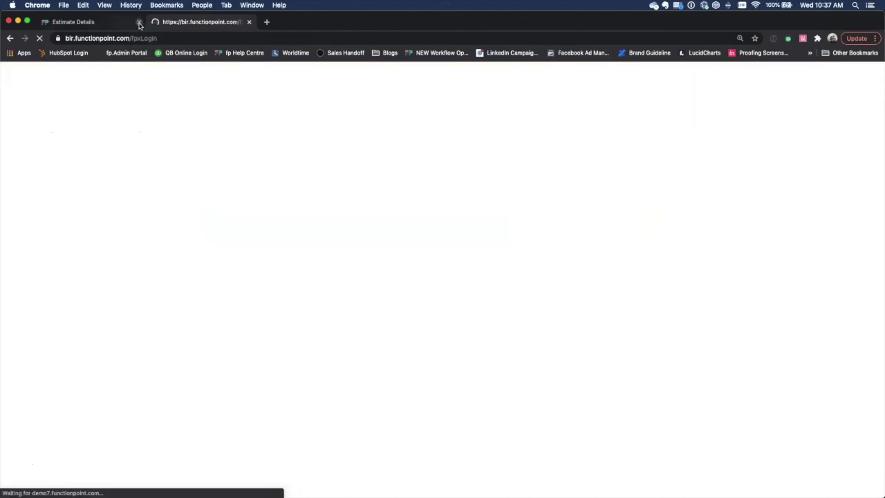
pyautogui.click(138, 22)
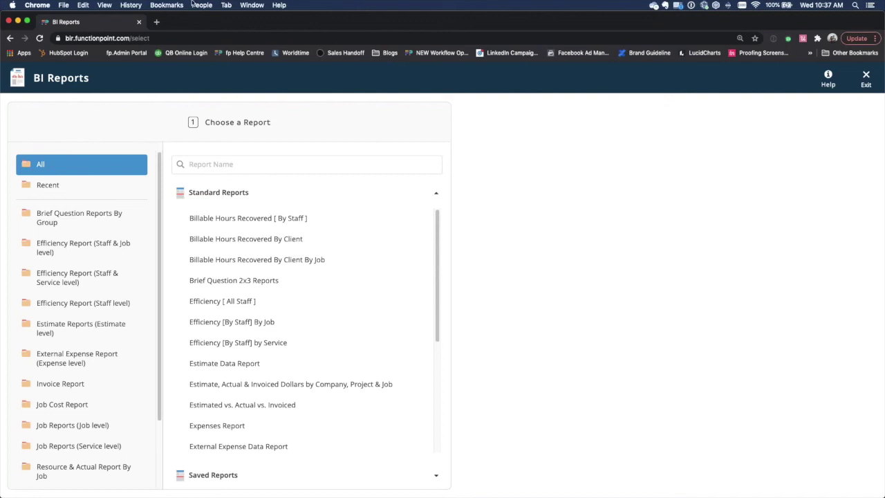
pyautogui.click(312, 475)
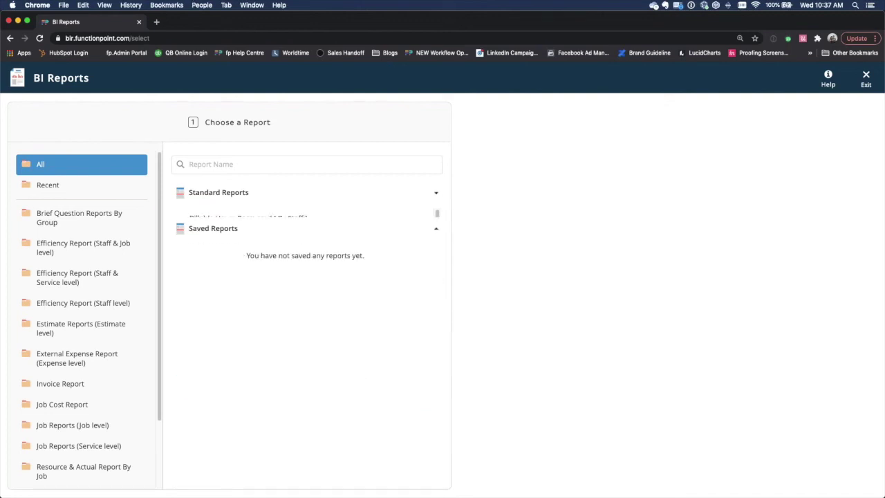
pyautogui.click(100, 181)
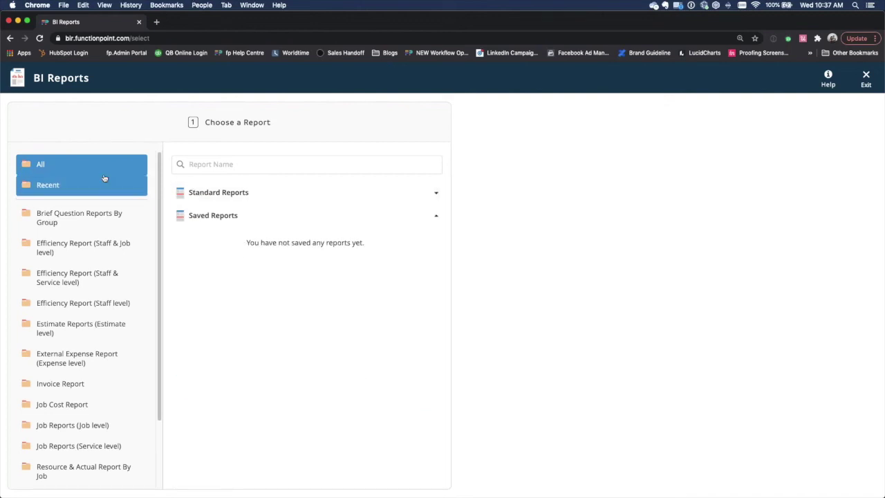
pyautogui.click(139, 22)
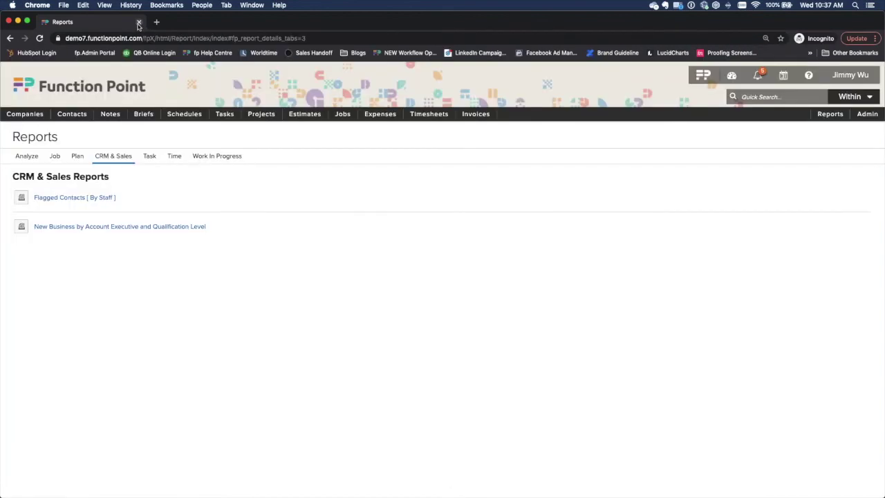
# - Open BI Reports, expand the saved reports and search the report names for "pipe"
pyautogui.moveTo(827, 118)
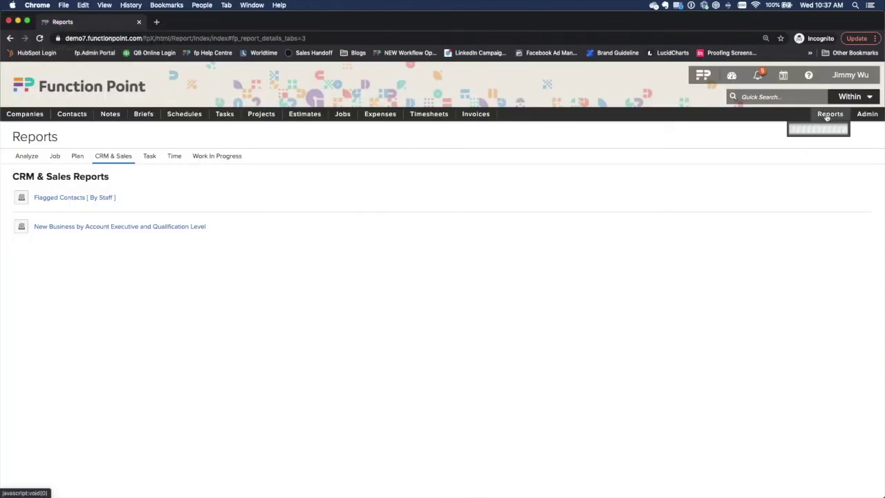
pyautogui.click(806, 128)
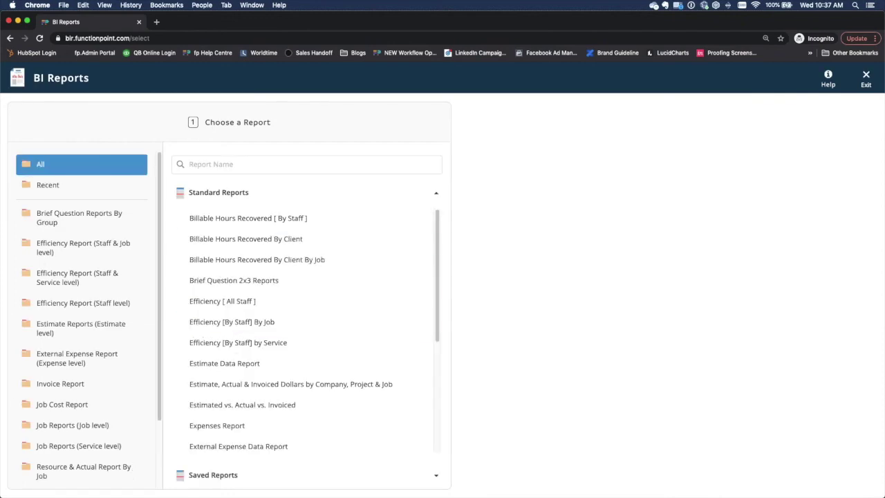
pyautogui.click(255, 196)
pyautogui.click(243, 218)
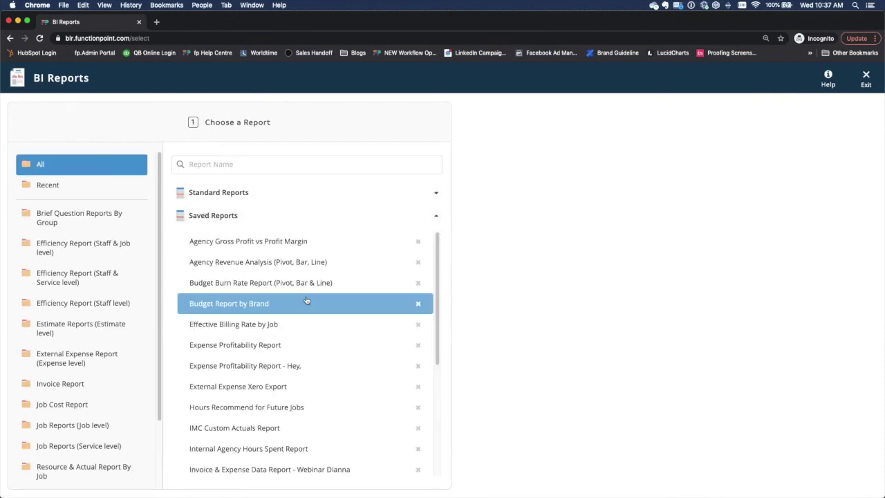
pyautogui.click(265, 164)
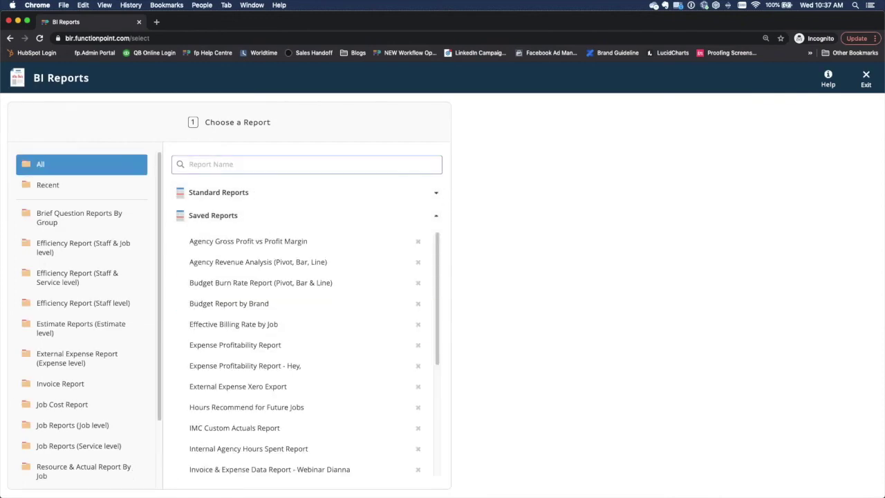
pyautogui.write('sales')
pyautogui.press('BackSpace')
pyautogui.press('BackSpace')
pyautogui.press('BackSpace')
pyautogui.write('pipe')
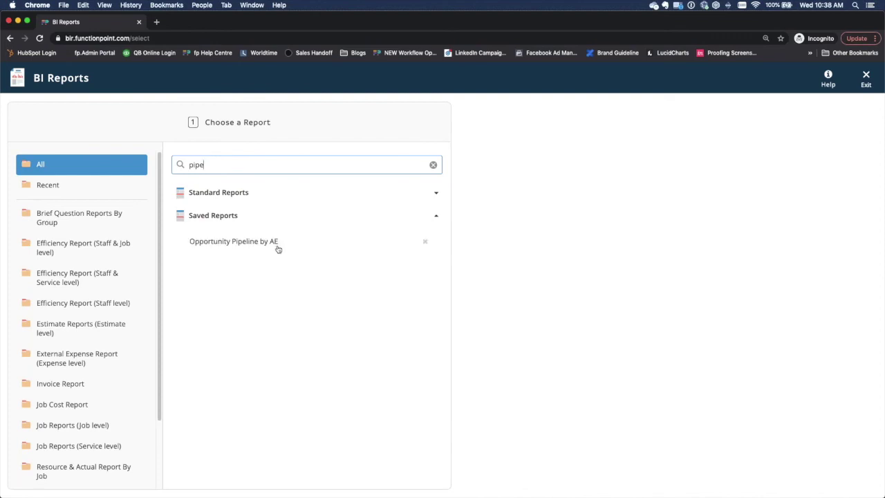
# - Search the report names for "pipeline" and open the saved report Opportunity Pipeline by AE
pyautogui.click(212, 202)
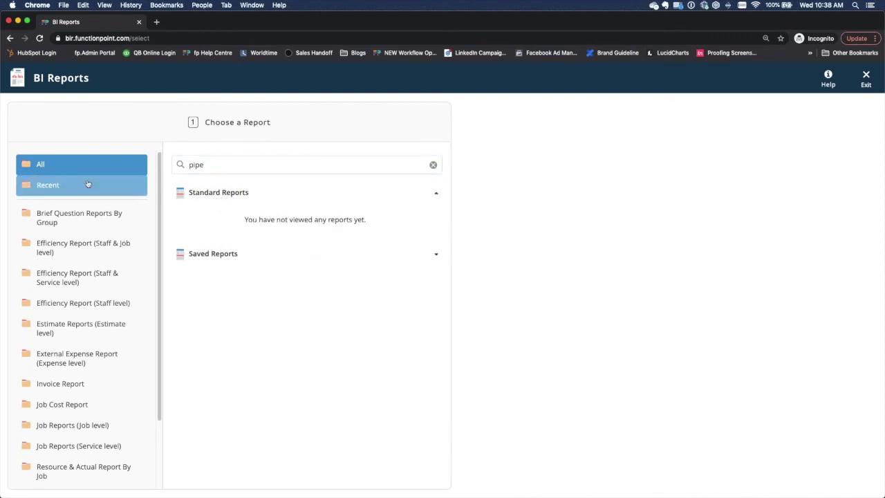
pyautogui.click(431, 164)
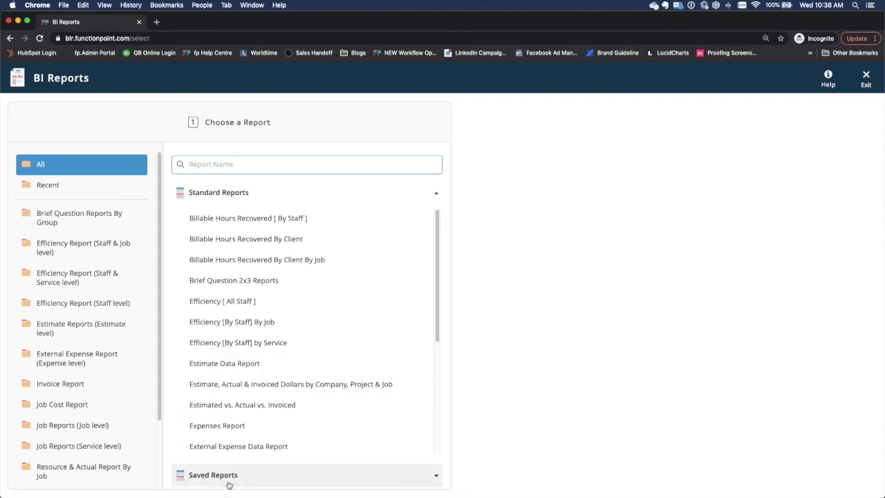
pyautogui.write('pipeline')
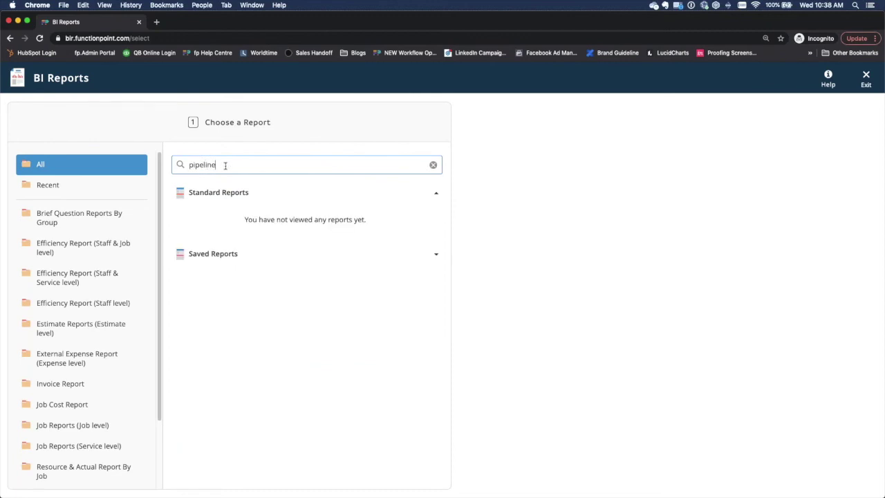
pyautogui.click(242, 258)
pyautogui.click(311, 241)
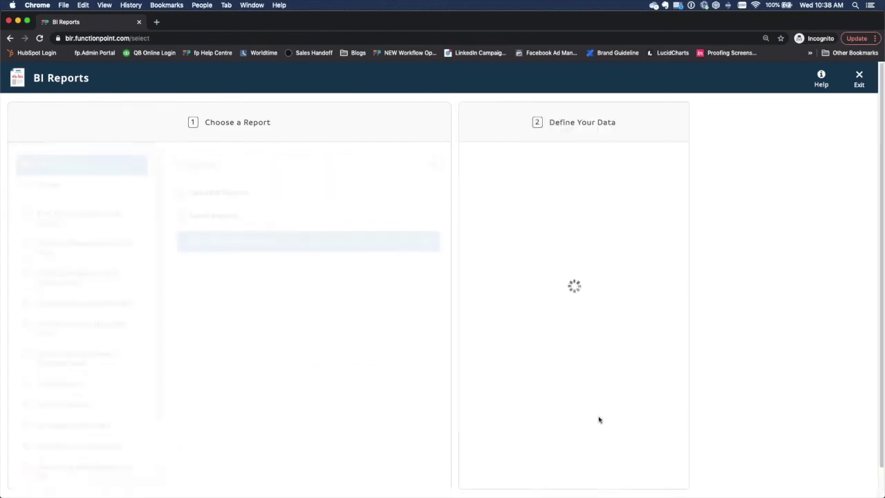
pyautogui.click(578, 465)
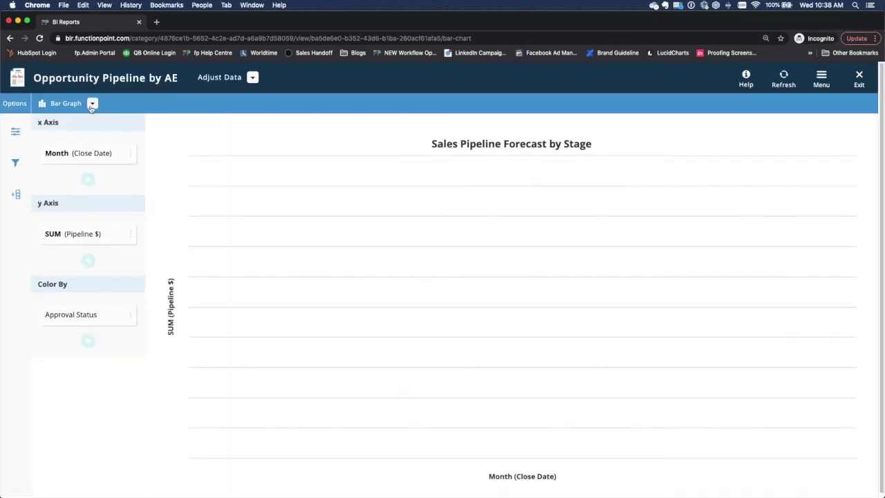
# - Switch the report from bar graph to table view and check its data criteria without changing them
pyautogui.click(92, 103)
pyautogui.click(89, 138)
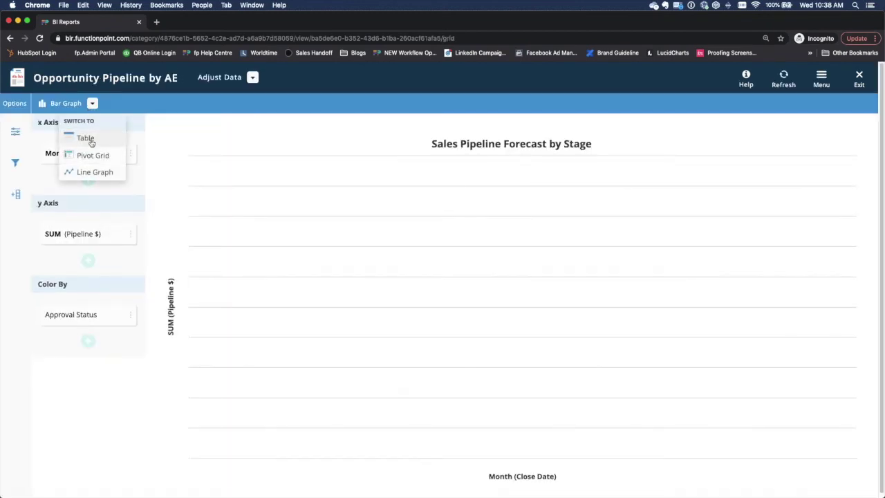
pyautogui.click(253, 78)
pyautogui.scroll(-5, 276, 208)
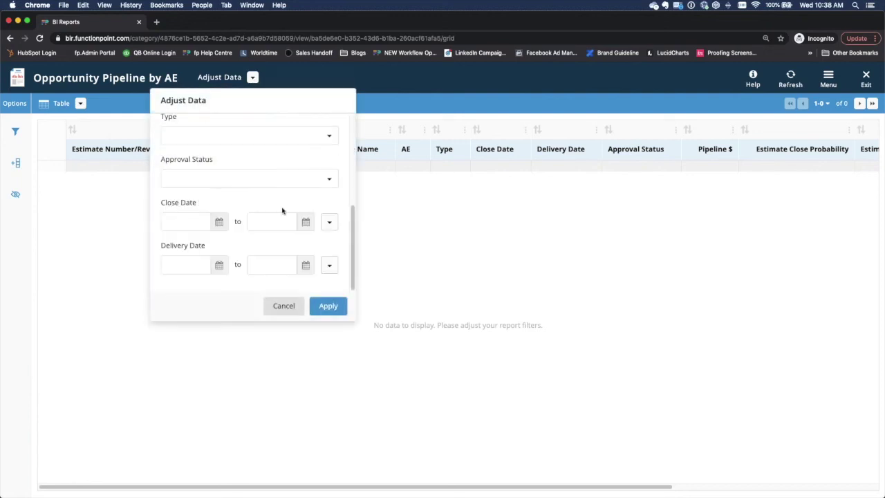
pyautogui.click(284, 306)
# - Clear the Close Date and Approval Status filters from the report table and hide the filter list
pyautogui.click(15, 131)
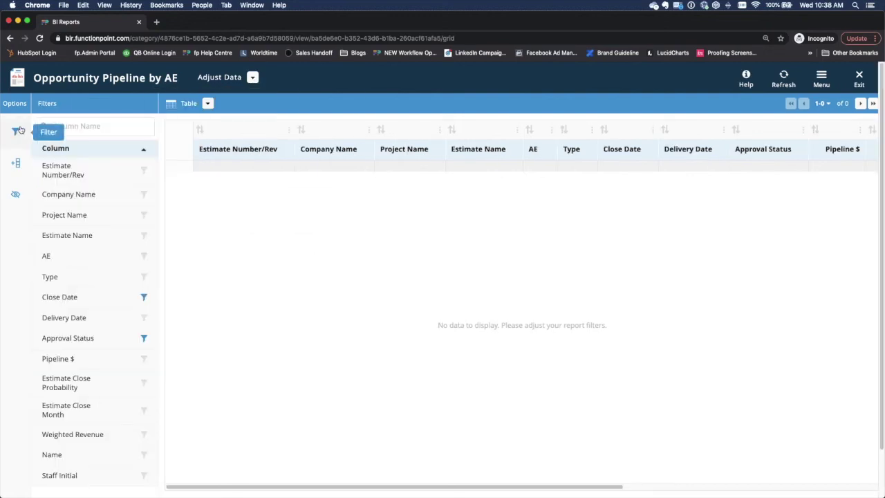
pyautogui.click(144, 297)
pyautogui.click(337, 256)
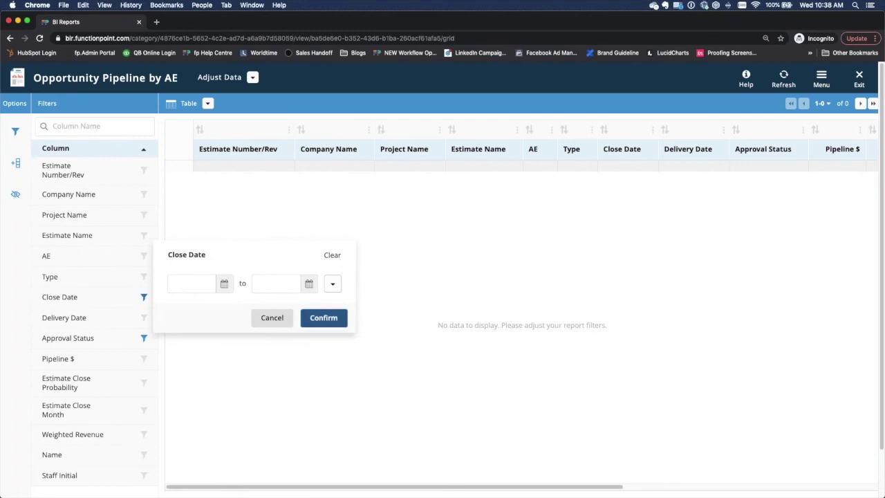
pyautogui.click(334, 320)
pyautogui.click(143, 338)
pyautogui.click(322, 330)
pyautogui.click(324, 392)
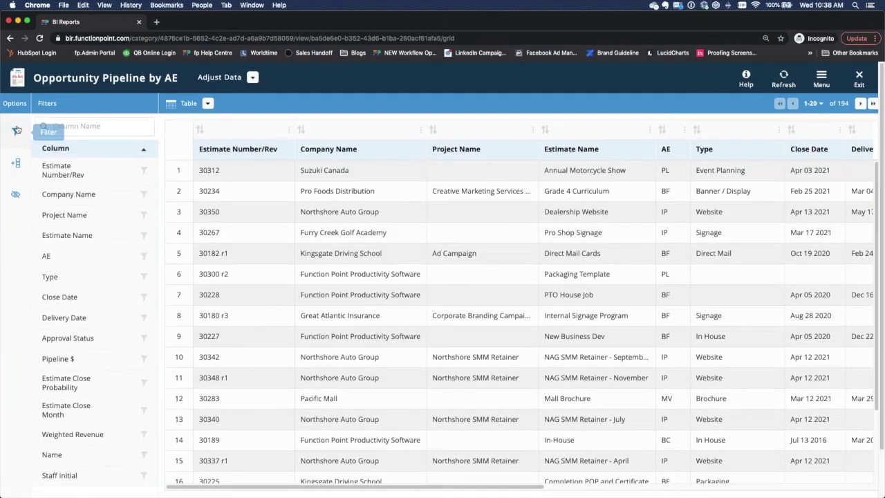
pyautogui.click(15, 132)
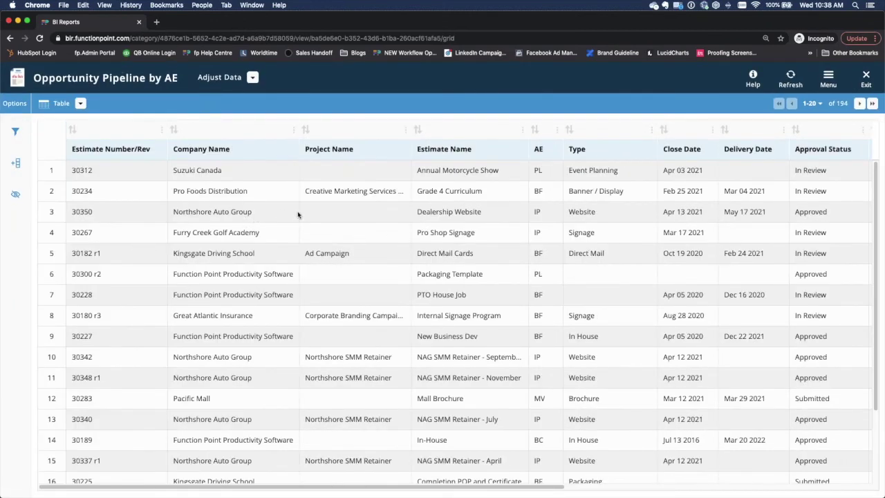
# - Review the company names of the first listed estimates and the columns that follow in the table
pyautogui.tripleClick(187, 170)
pyautogui.tripleClick(193, 191)
pyautogui.doubleClick(194, 212)
pyautogui.tripleClick(193, 233)
pyautogui.click(249, 244)
pyautogui.hscroll(10, 444, 188)
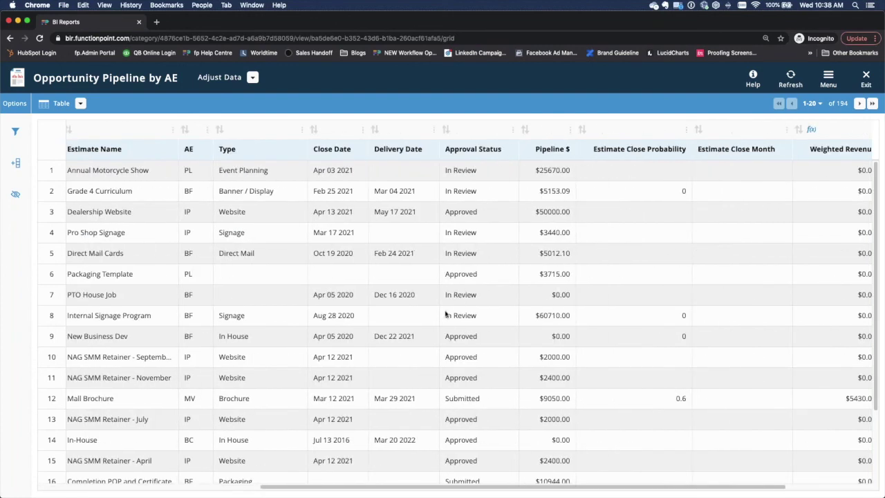
# - Examine the pipeline amounts and estimate close probabilities, including the Grade 4 Curriculum, Internal Signage Program and Mall Brochure rows
pyautogui.doubleClick(547, 168)
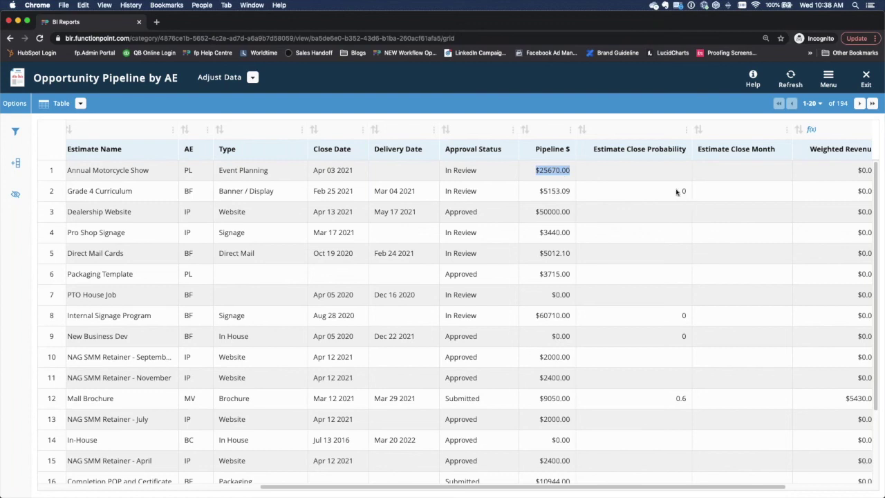
pyautogui.doubleClick(682, 191)
pyautogui.doubleClick(677, 318)
pyautogui.doubleClick(676, 397)
pyautogui.hscroll(3, 666, 259)
pyautogui.click(668, 258)
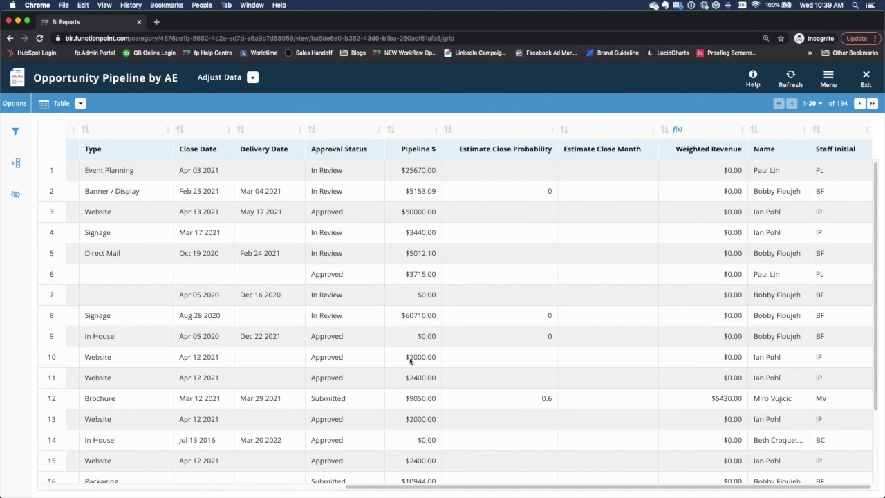
# - Compare the Mall Brochure row's pipeline amount and close probability with its weighted revenue
pyautogui.doubleClick(424, 399)
pyautogui.doubleClick(558, 402)
pyautogui.doubleClick(743, 398)
pyautogui.click(745, 398)
# - Switch the report to a pivot grid and compare pipeline and weighted revenue sums per account executive
pyautogui.click(81, 104)
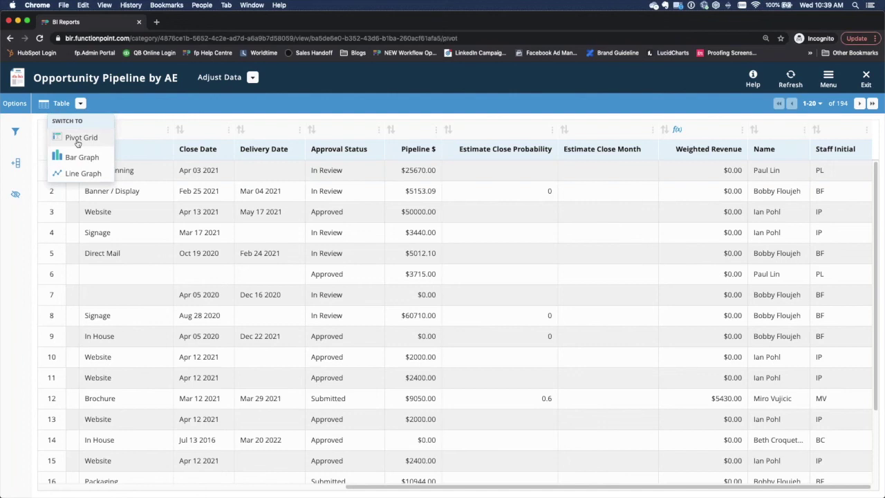
pyautogui.click(78, 138)
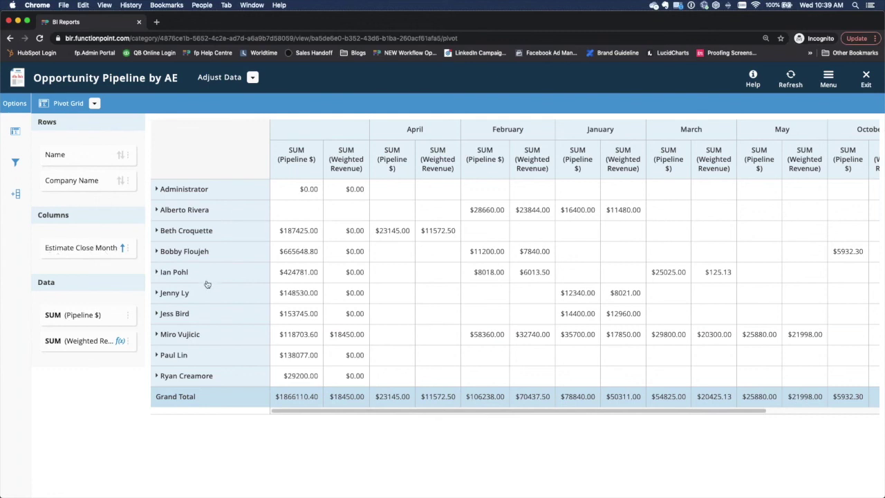
pyautogui.moveTo(280, 233); pyautogui.dragTo(322, 233)
pyautogui.moveTo(279, 253); pyautogui.dragTo(364, 305)
pyautogui.click(337, 292)
pyautogui.click(367, 309)
pyautogui.moveTo(278, 335); pyautogui.dragTo(329, 335)
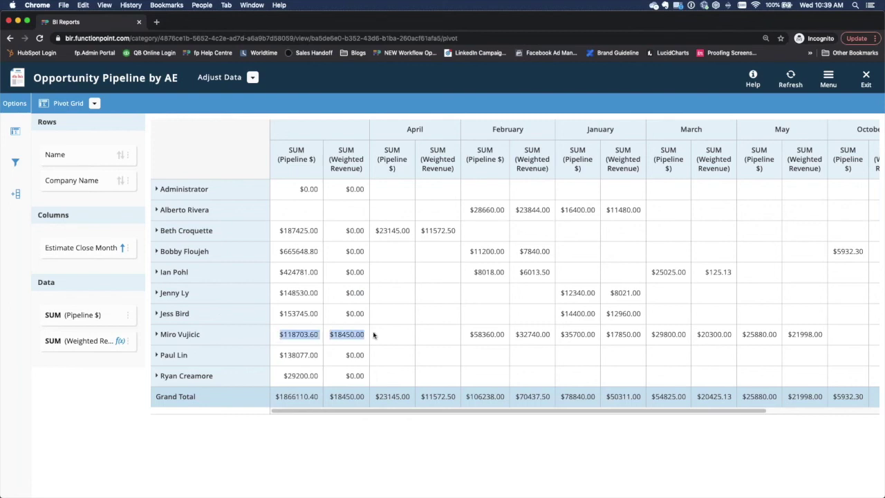
pyautogui.click(374, 335)
pyautogui.moveTo(280, 337); pyautogui.dragTo(370, 340)
pyautogui.click(370, 341)
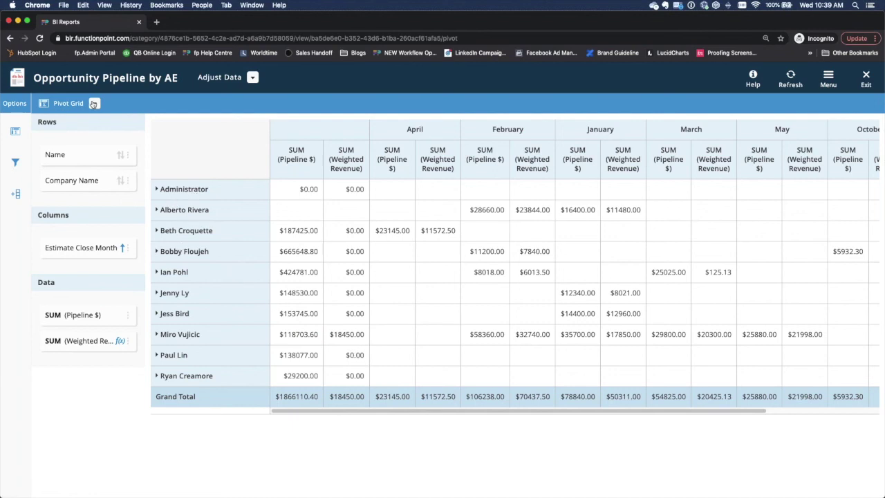
# - Filter the pivot grid to the Estimate Close Month April and examine its grand totals
pyautogui.click(19, 166)
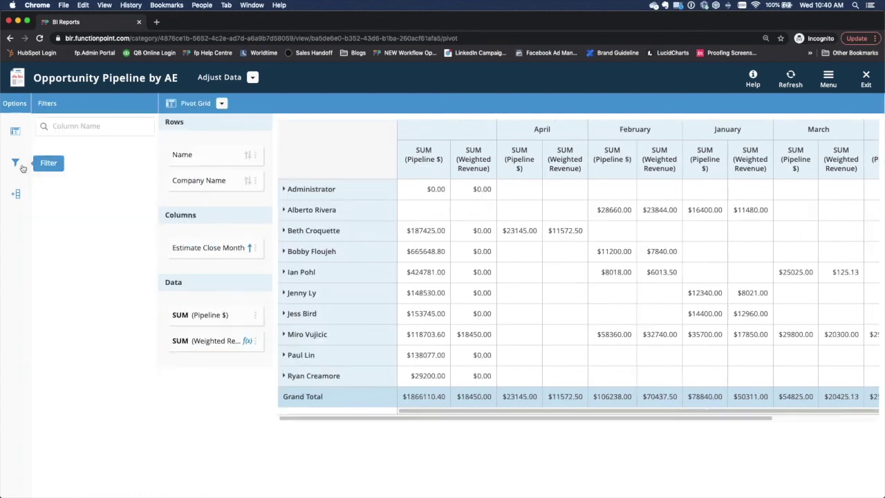
pyautogui.click(143, 361)
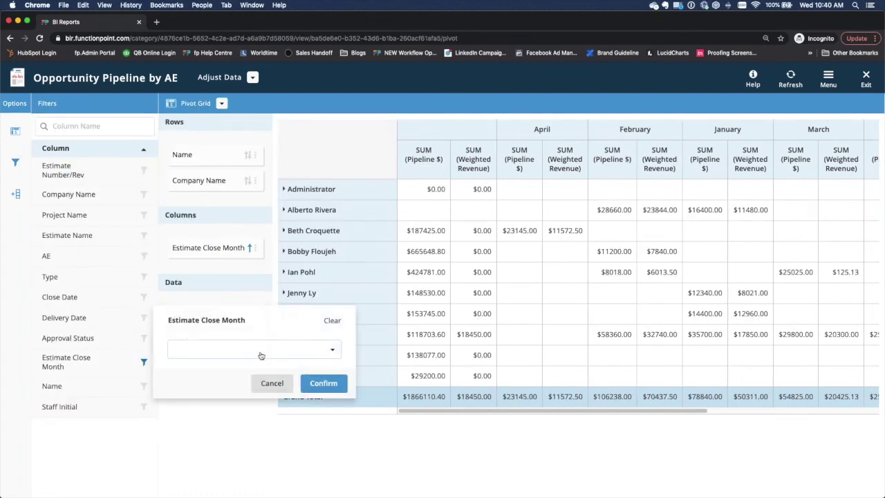
pyautogui.click(262, 356)
pyautogui.click(219, 374)
pyautogui.click(335, 386)
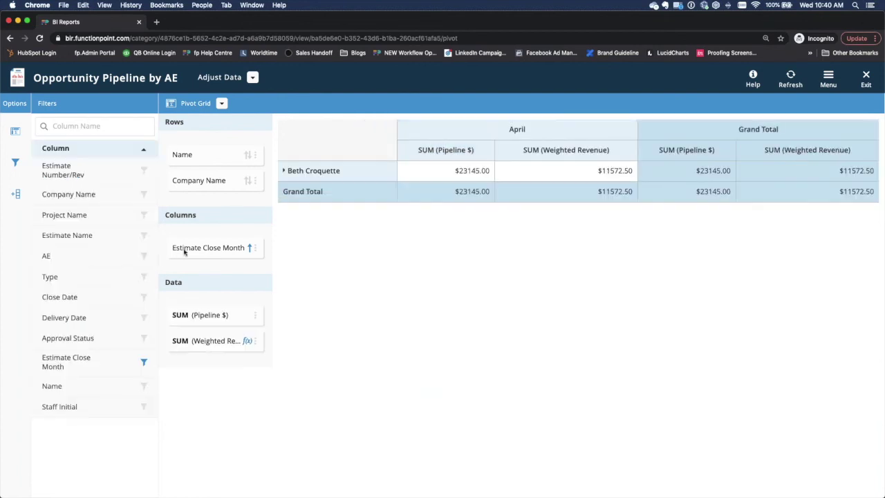
pyautogui.click(17, 163)
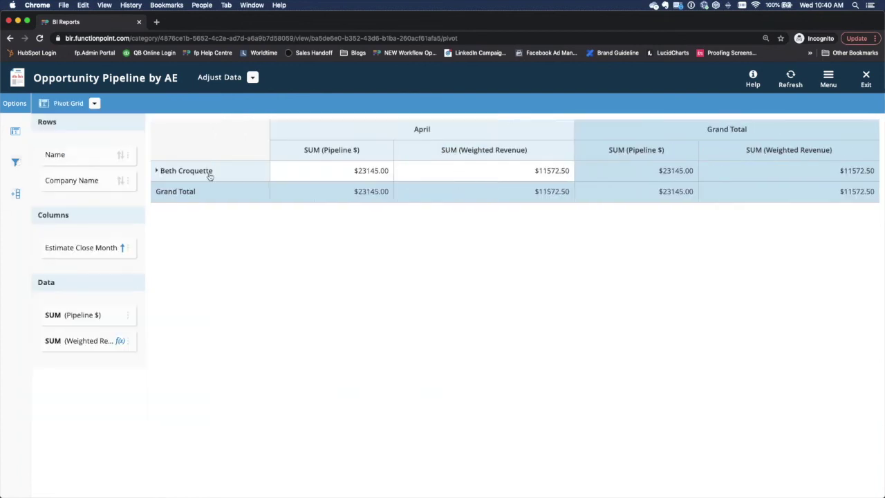
pyautogui.moveTo(354, 191); pyautogui.dragTo(397, 196)
pyautogui.click(393, 195)
# - Switch the report to a bar graph and clear the Estimate Close Month filter
pyautogui.click(94, 104)
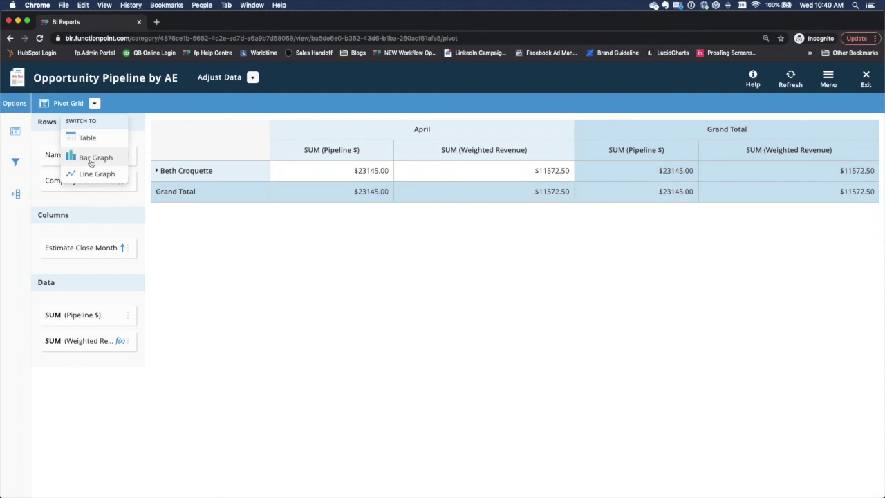
pyautogui.click(92, 161)
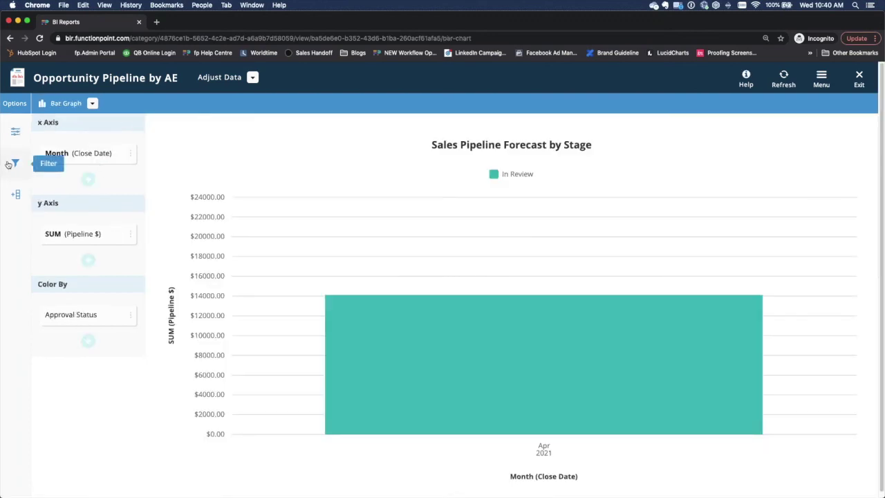
pyautogui.click(9, 164)
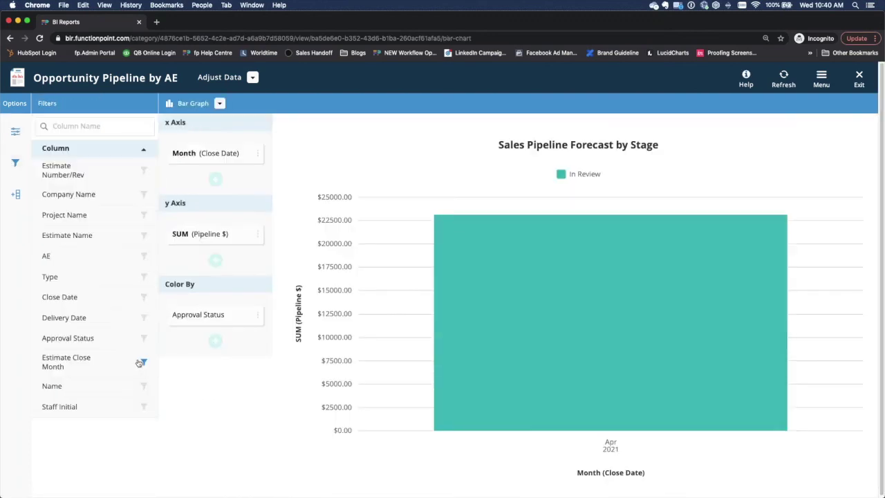
pyautogui.click(139, 363)
pyautogui.click(332, 322)
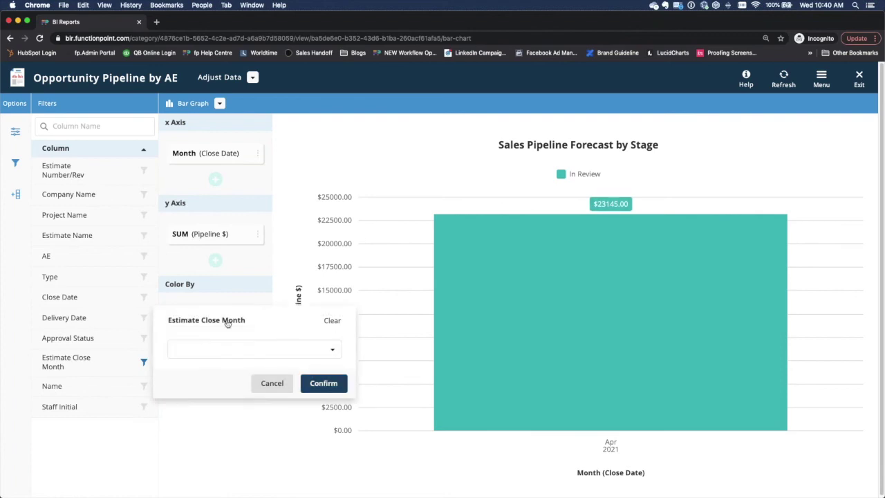
pyautogui.click(323, 383)
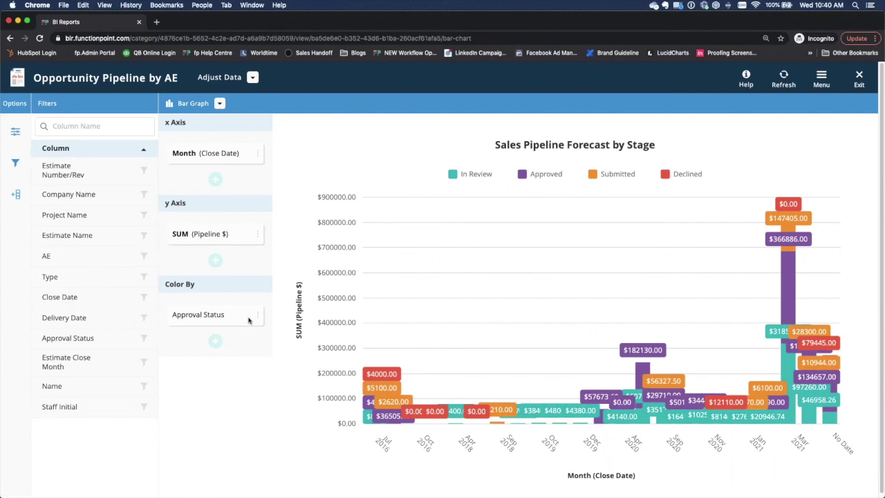
# - Replace Month (Close Date) on the bar graph's x axis with the estimate account executive's Name column
pyautogui.click(258, 153)
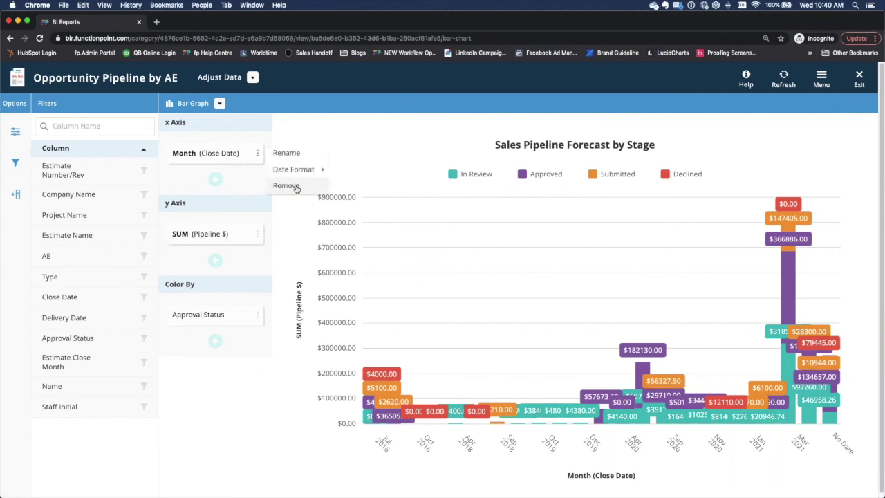
pyautogui.click(296, 188)
pyautogui.click(216, 161)
pyautogui.click(311, 147)
pyautogui.write('ae')
pyautogui.press('BackSpace')
pyautogui.press('BackSpace')
pyautogui.write('name')
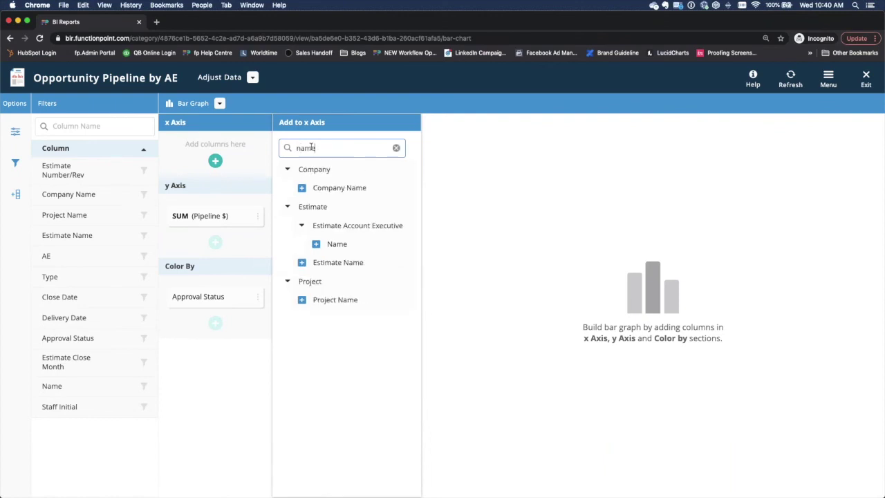
pyautogui.click(316, 245)
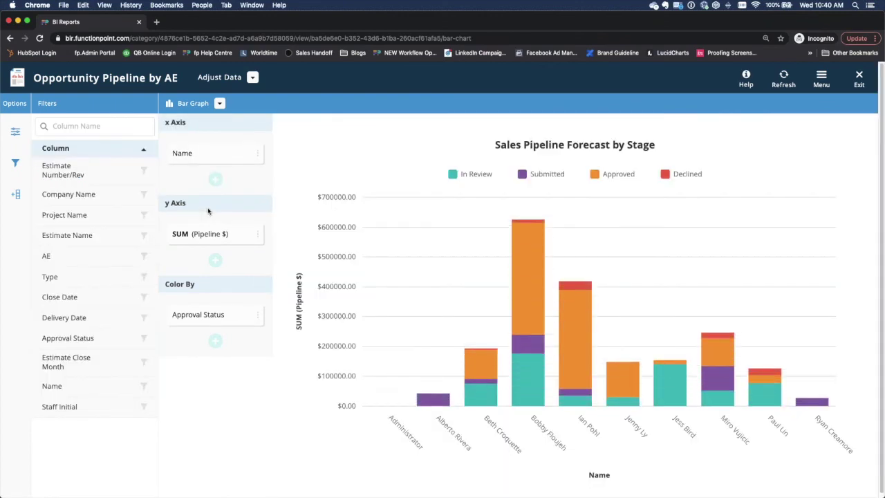
# - Hide the report's filter list, isolate the In Review series briefly, and examine pipeline amounts by approval status for each account executive
pyautogui.click(15, 163)
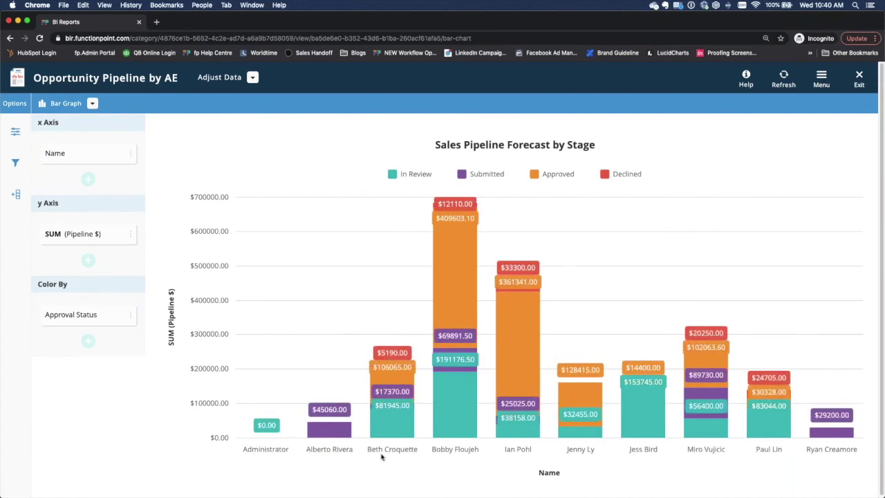
pyautogui.click(405, 171)
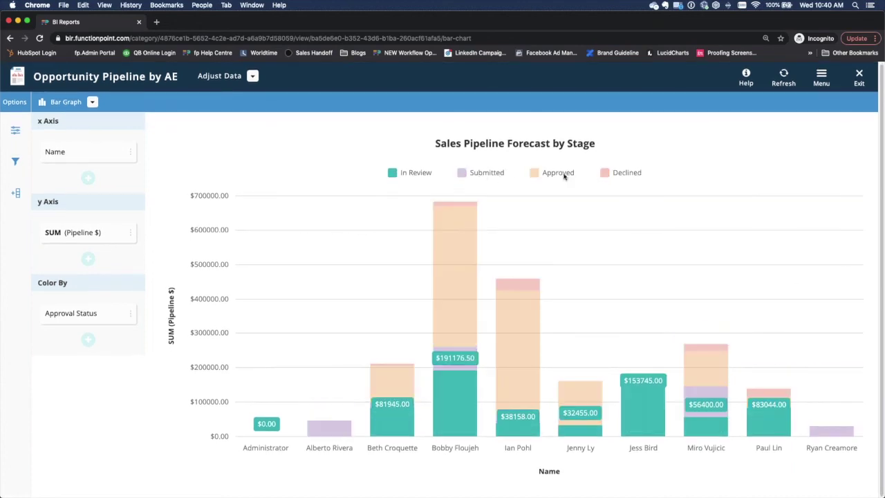
pyautogui.click(403, 174)
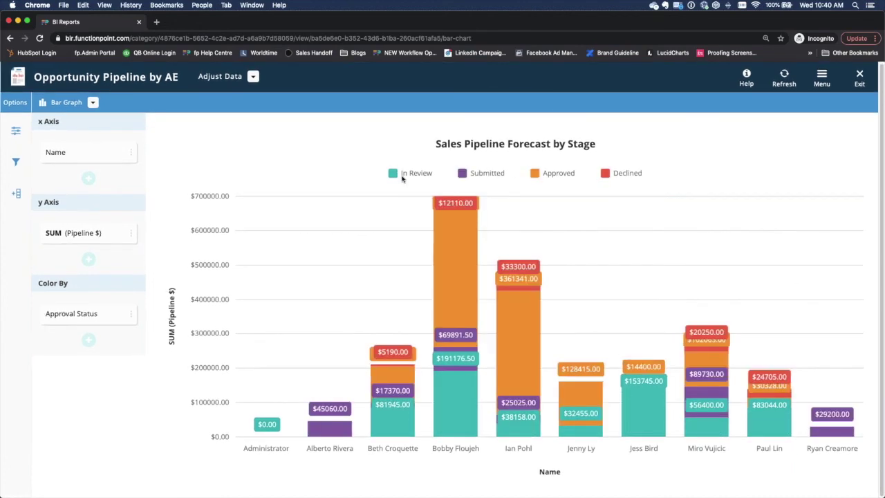
pyautogui.moveTo(456, 420)
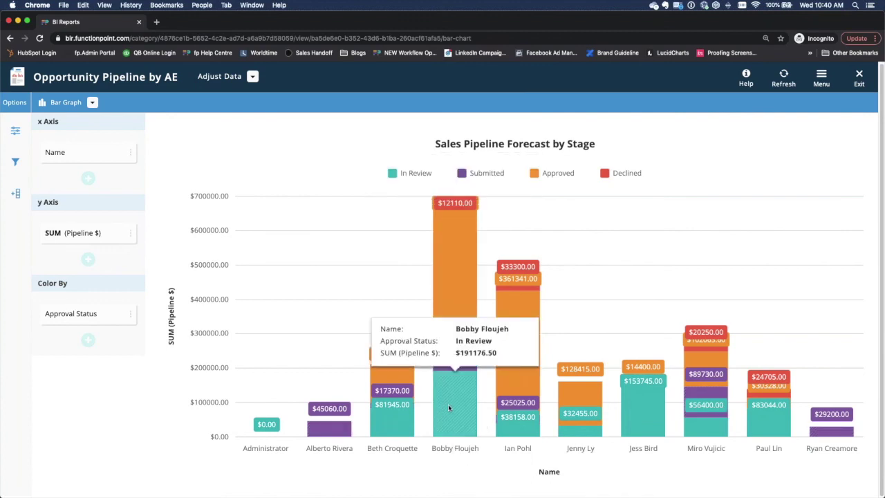
pyautogui.moveTo(462, 249)
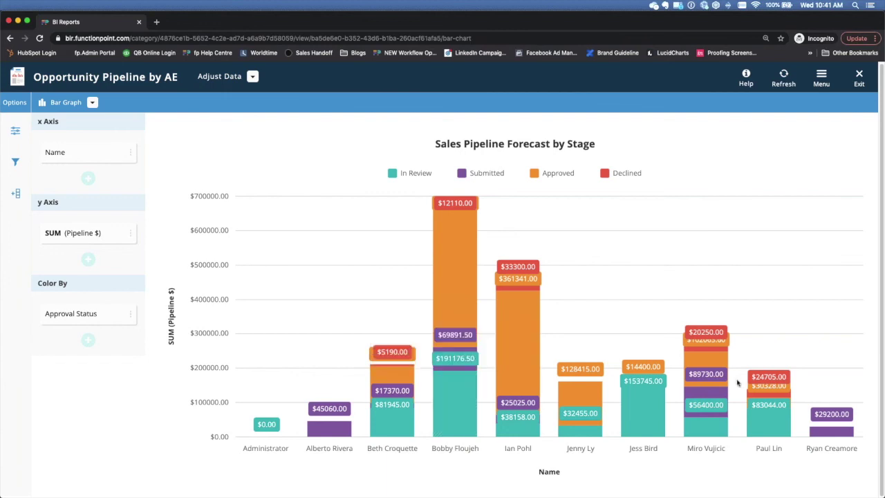
# - Exit the Opportunity Pipeline by AE report and return to the BI report selection page
pyautogui.click(859, 79)
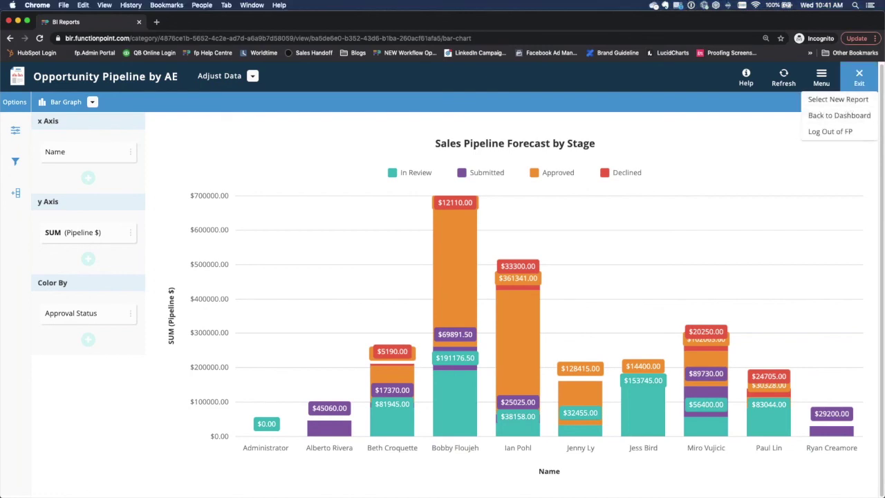
pyautogui.click(848, 114)
pyautogui.click(380, 322)
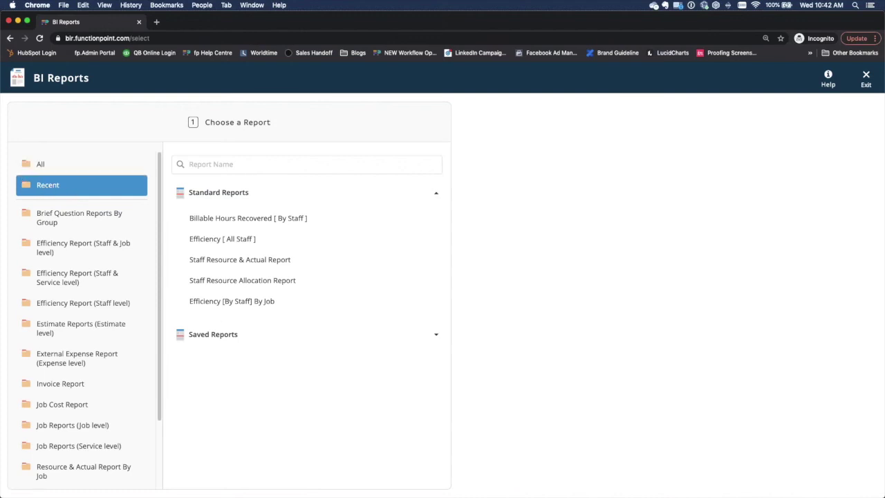
pyautogui.moveTo(4, 164)
pyautogui.mouseDown()
pyautogui.moveTo(39, 158)
pyautogui.moveTo(125, 185)
pyautogui.moveTo(25, 173)
pyautogui.moveTo(31, 159)
pyautogui.mouseUp()
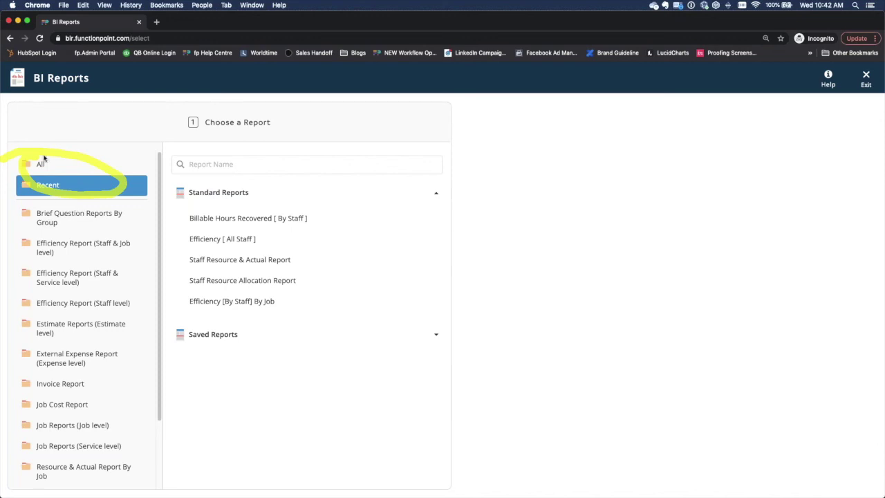
pyautogui.click(41, 166)
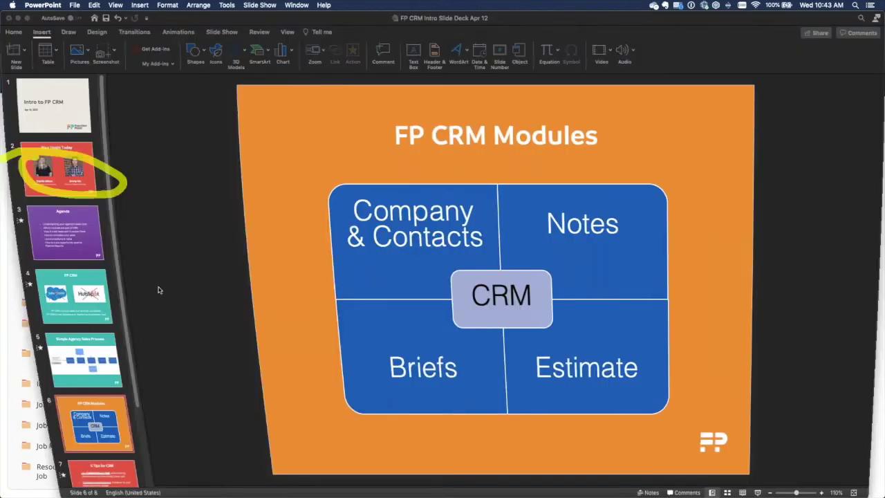
# - Switch to PowerPoint and start the slide show from the "4 Tips for CRM" slide
pyautogui.scroll(-1, 78, 472)
pyautogui.click(78, 473)
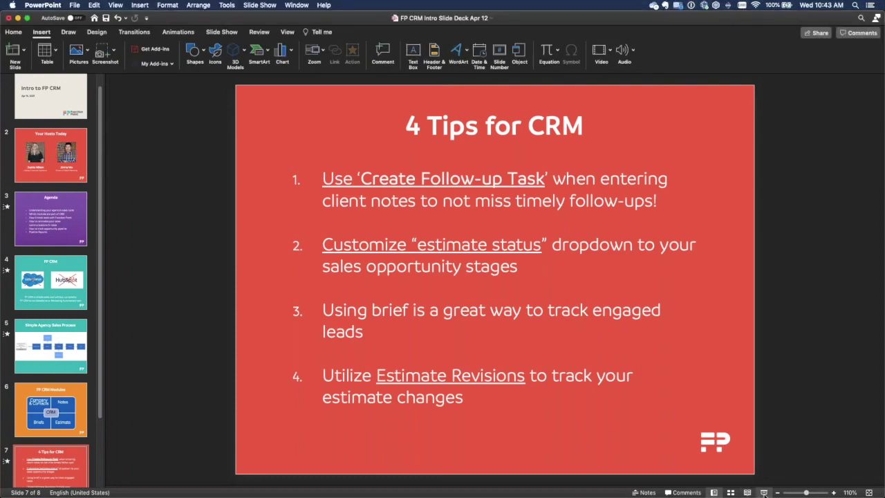
pyautogui.click(764, 492)
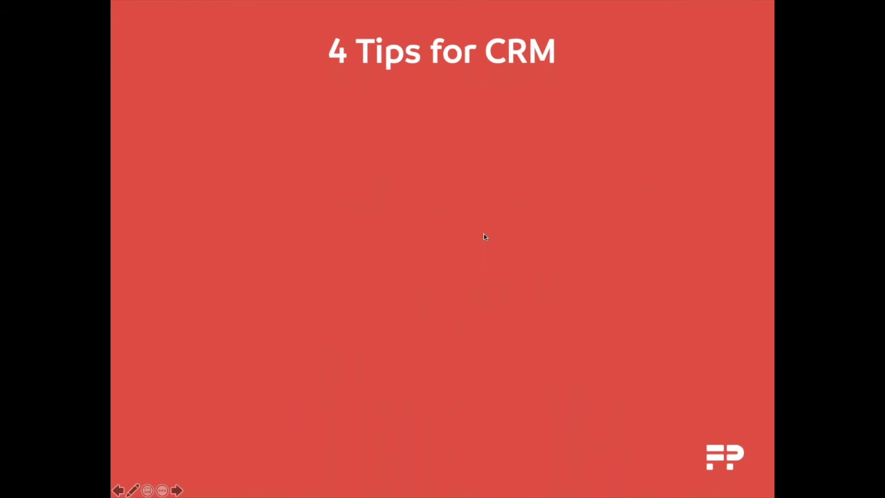